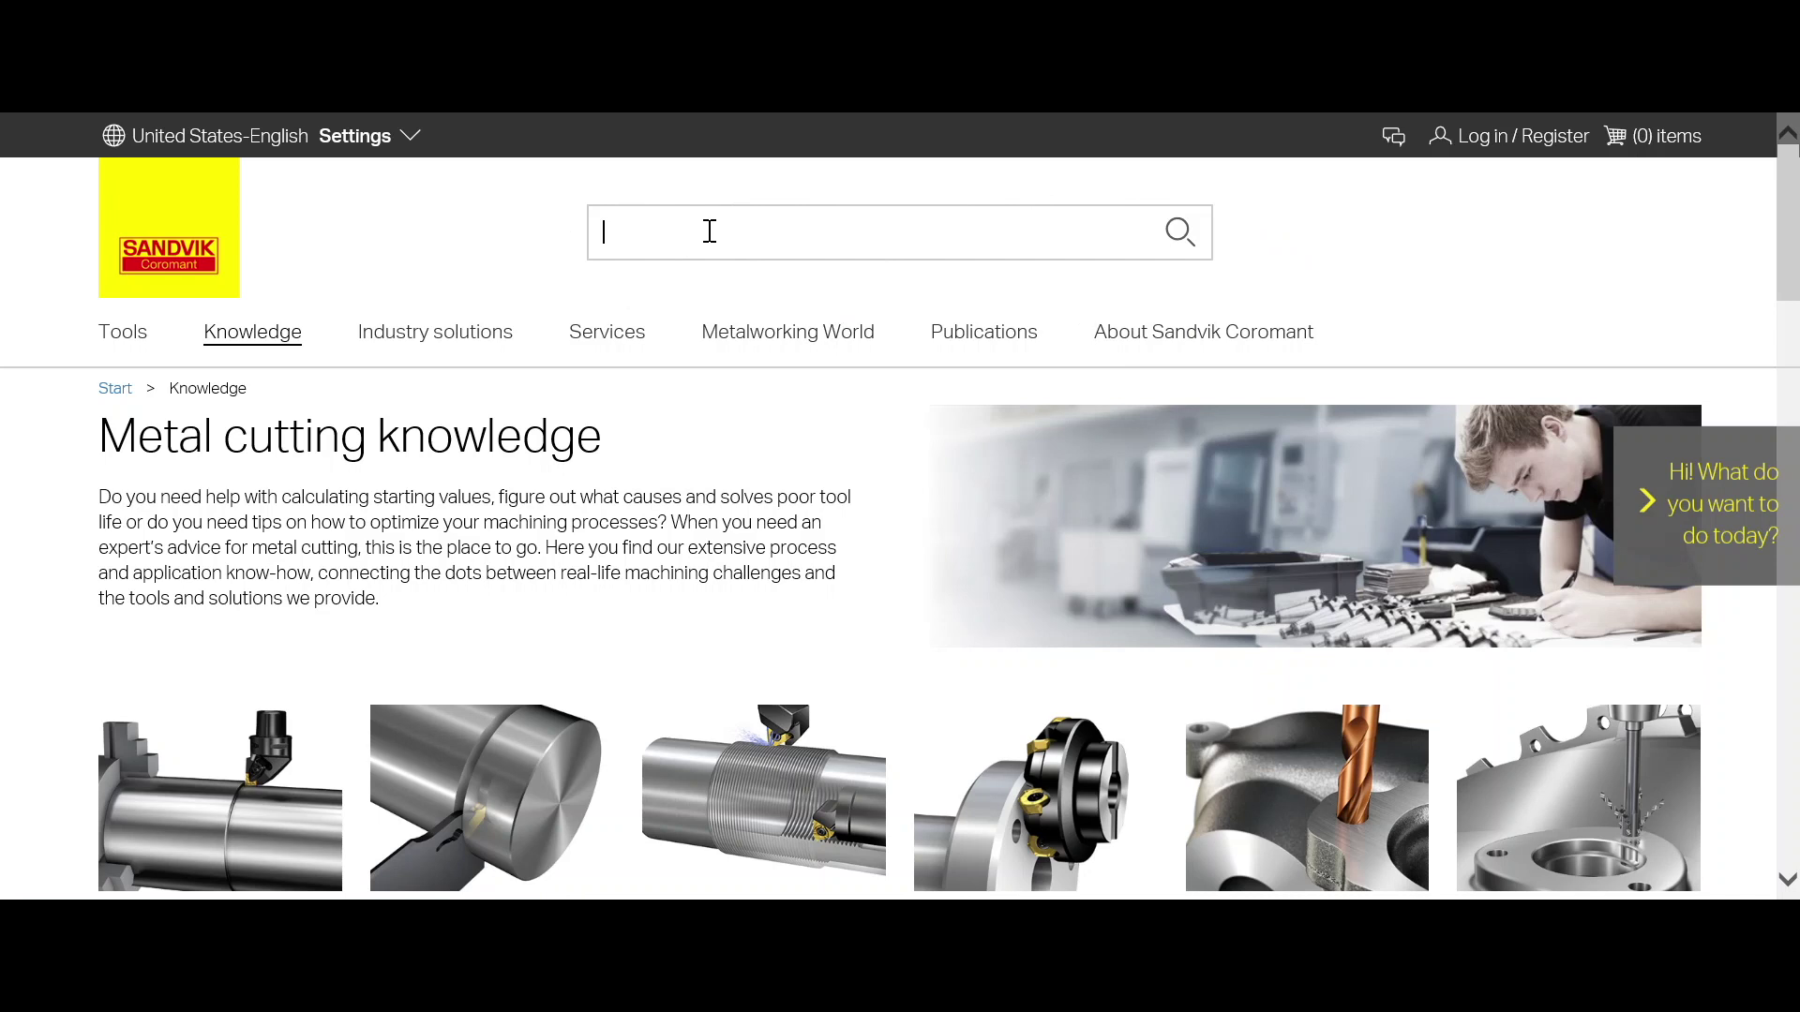
- Search the site for 2n342-200 and open the 2N342-2000-PC 1730 product page
type("2n34")
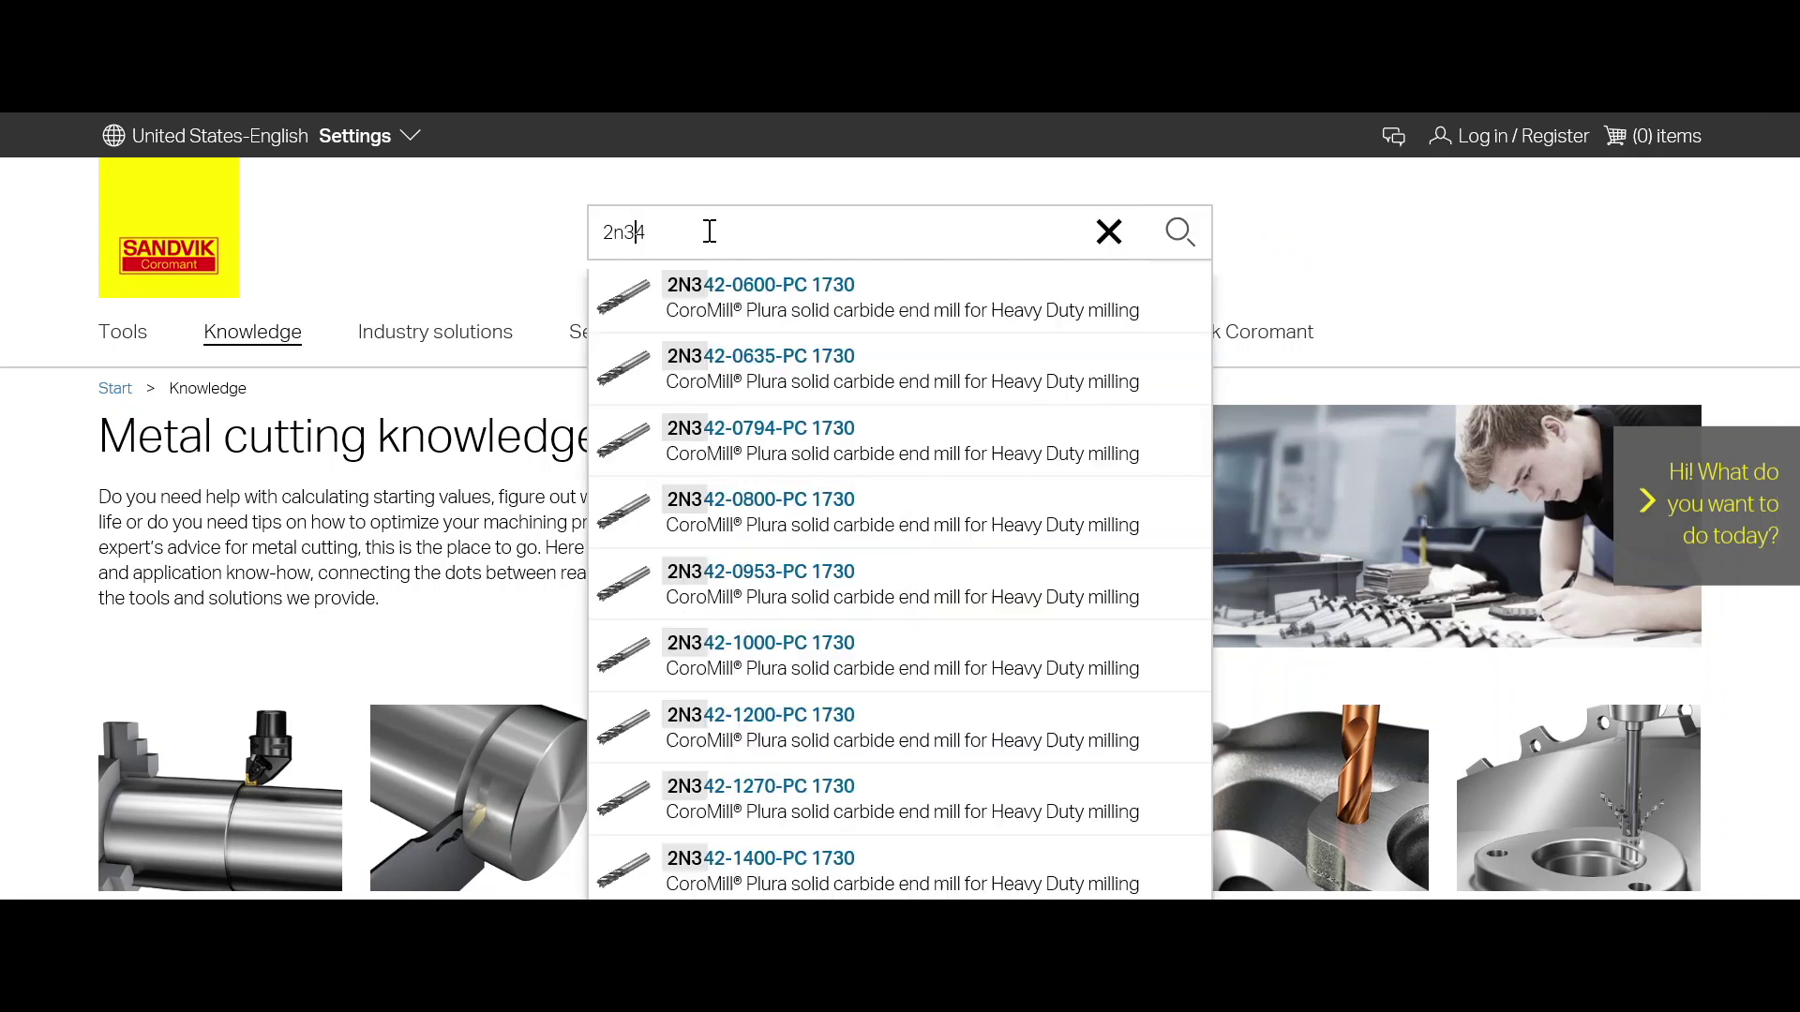
type("2-200")
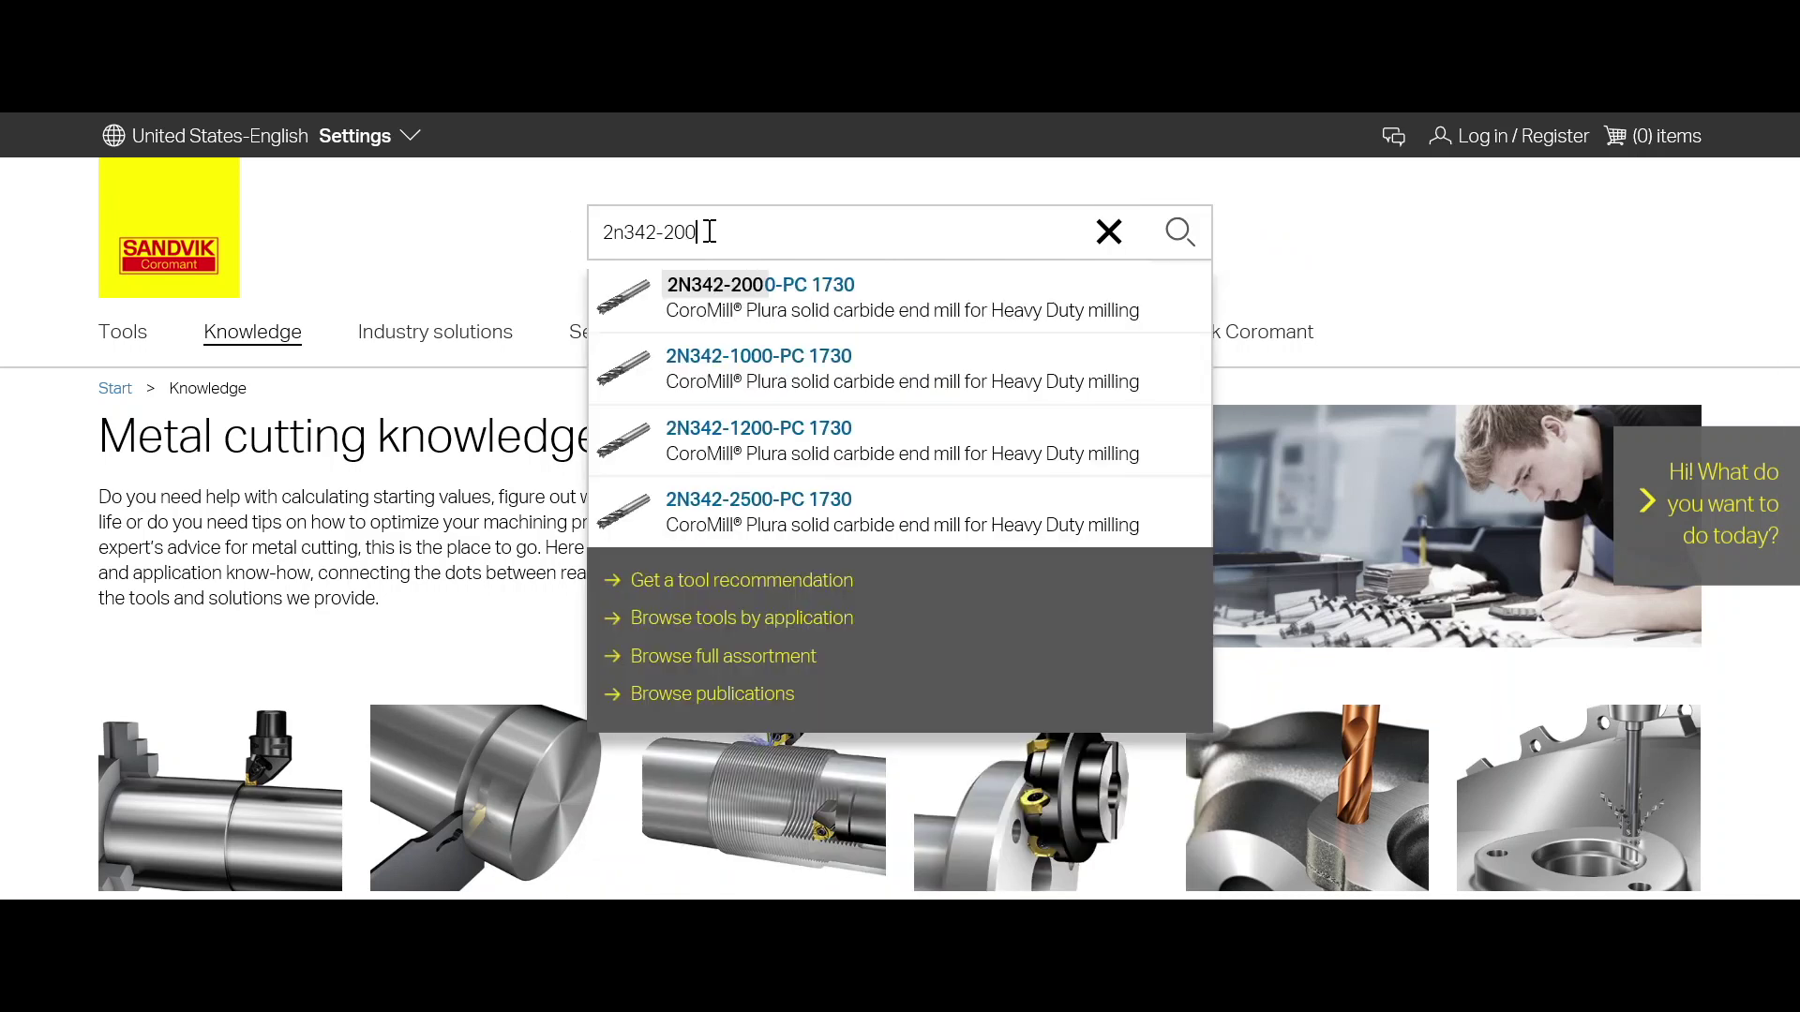
left_click(746, 294)
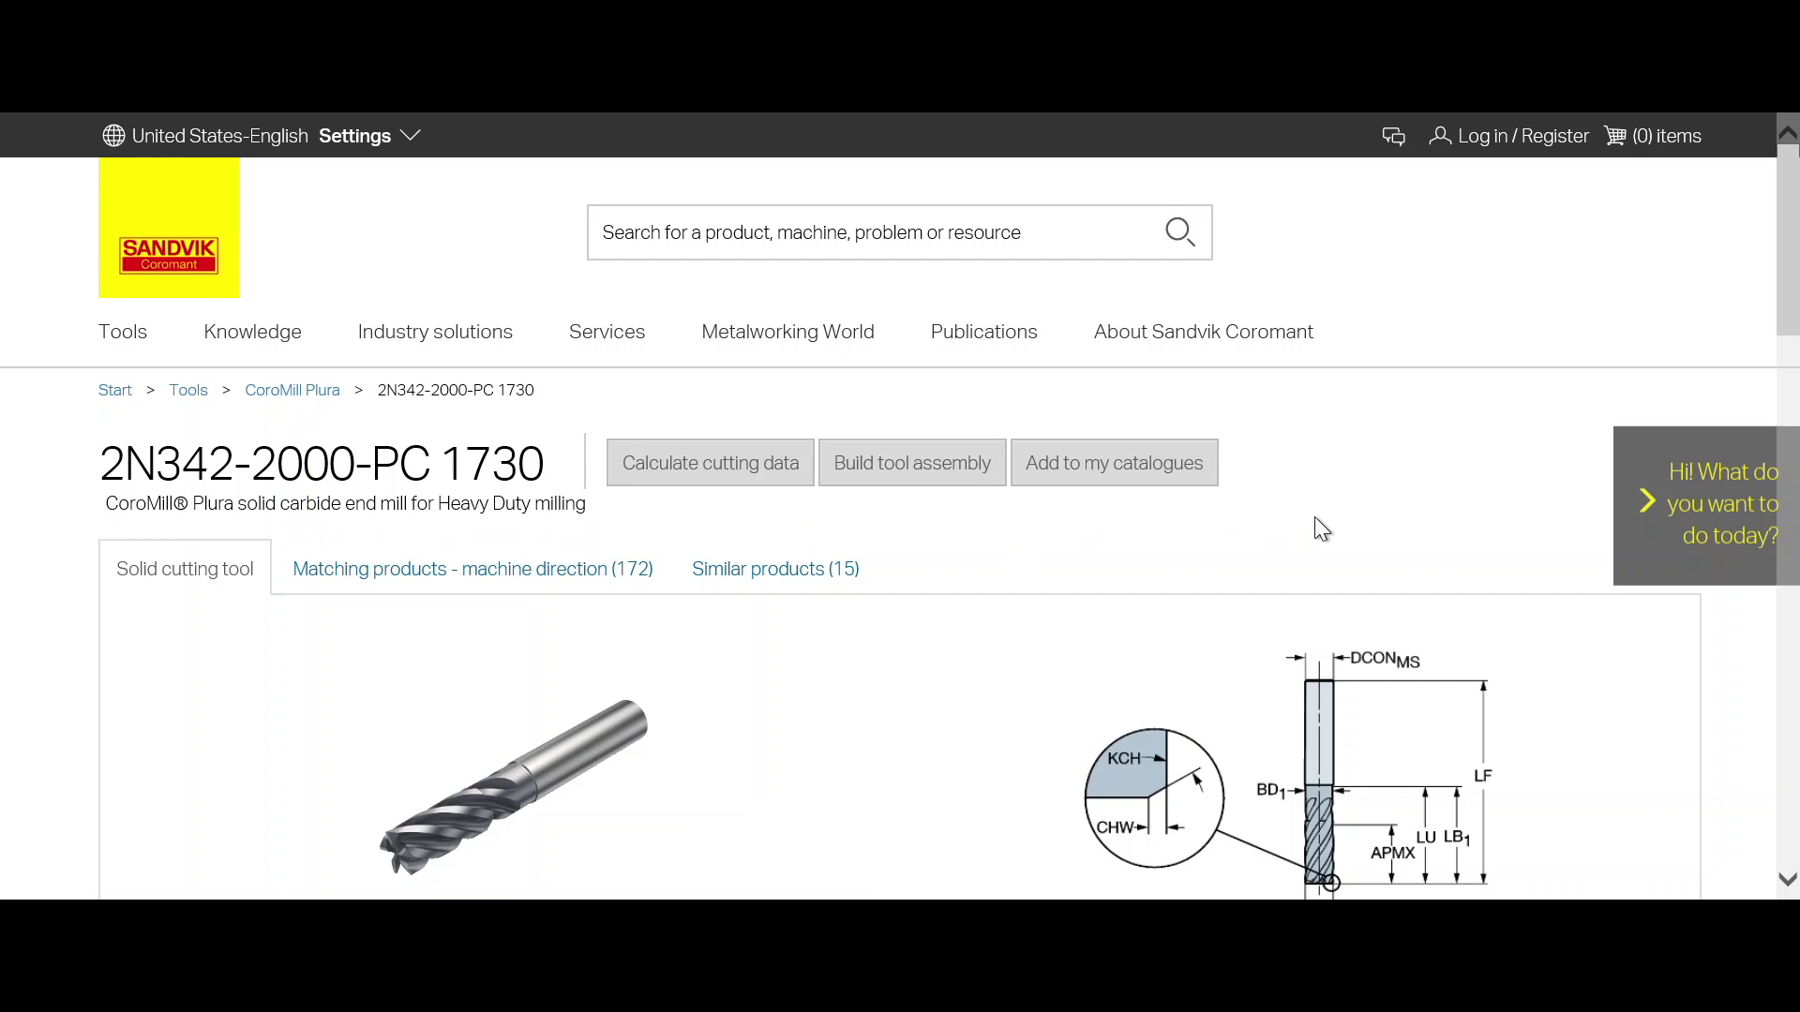
scroll(1322, 529, "down", 2)
scroll(1319, 553, "down", 3)
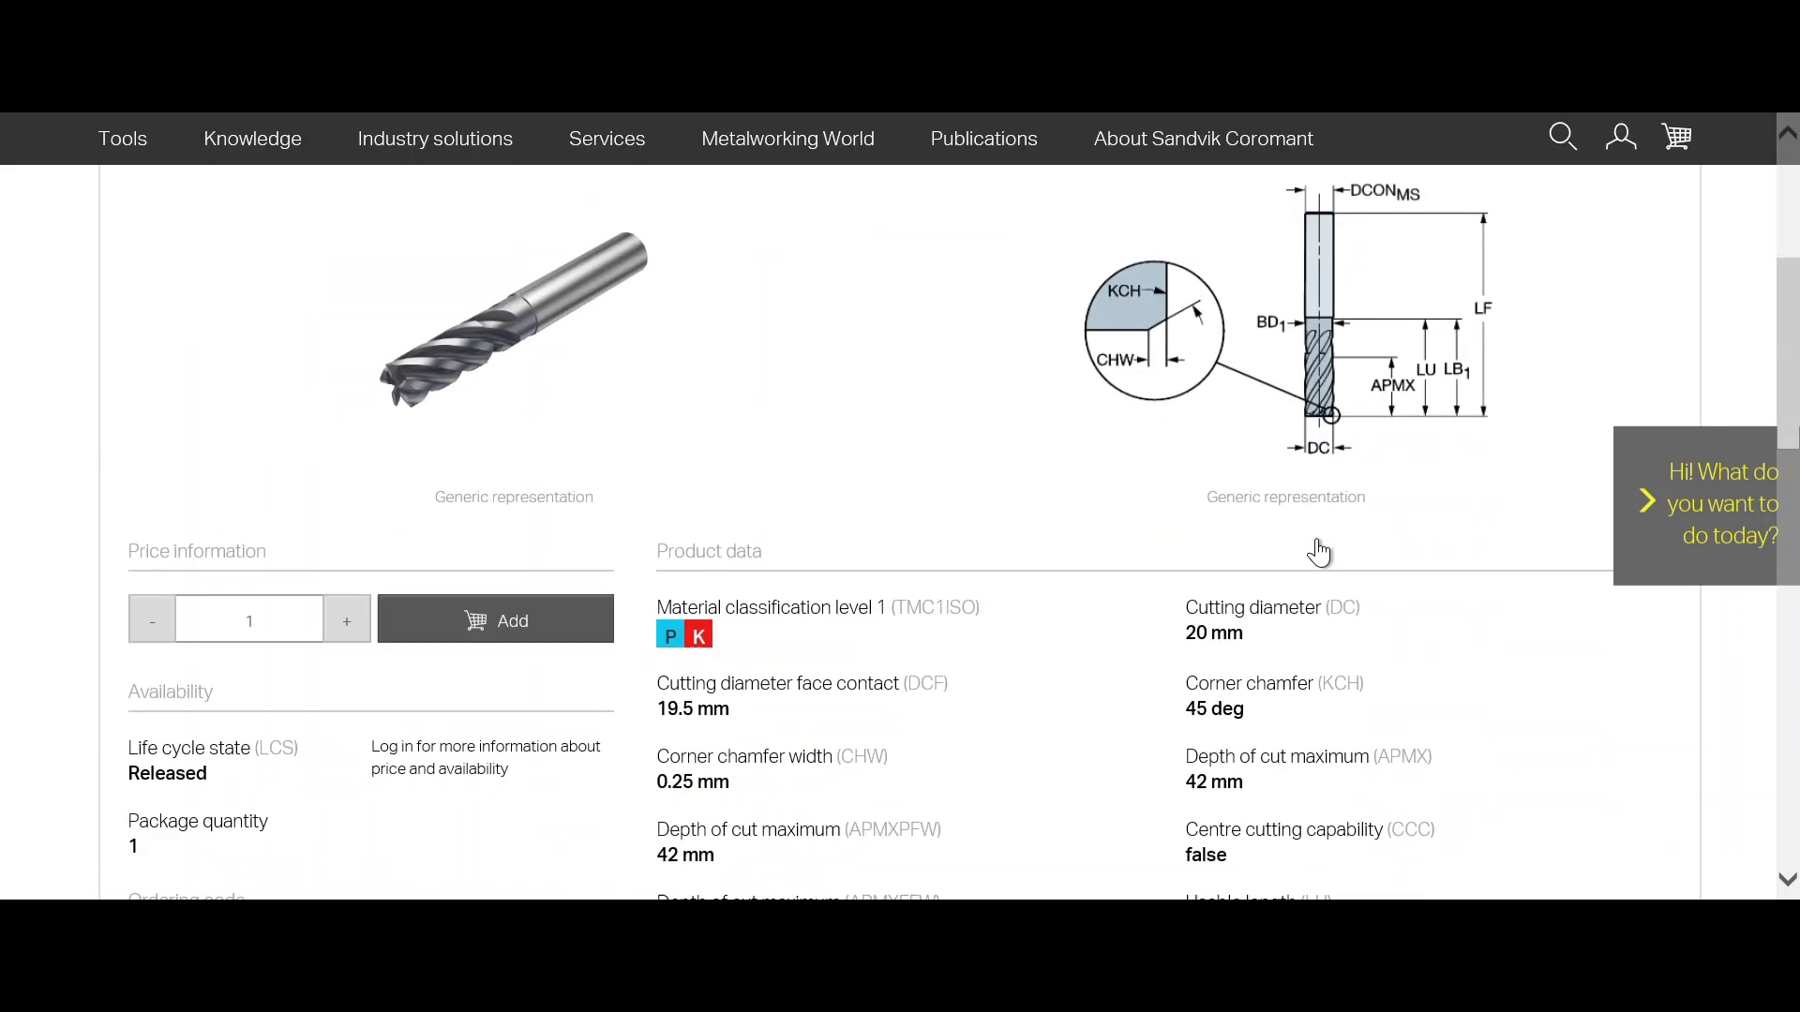
scroll(1319, 553, "down", 1)
scroll(1319, 553, "down", 3)
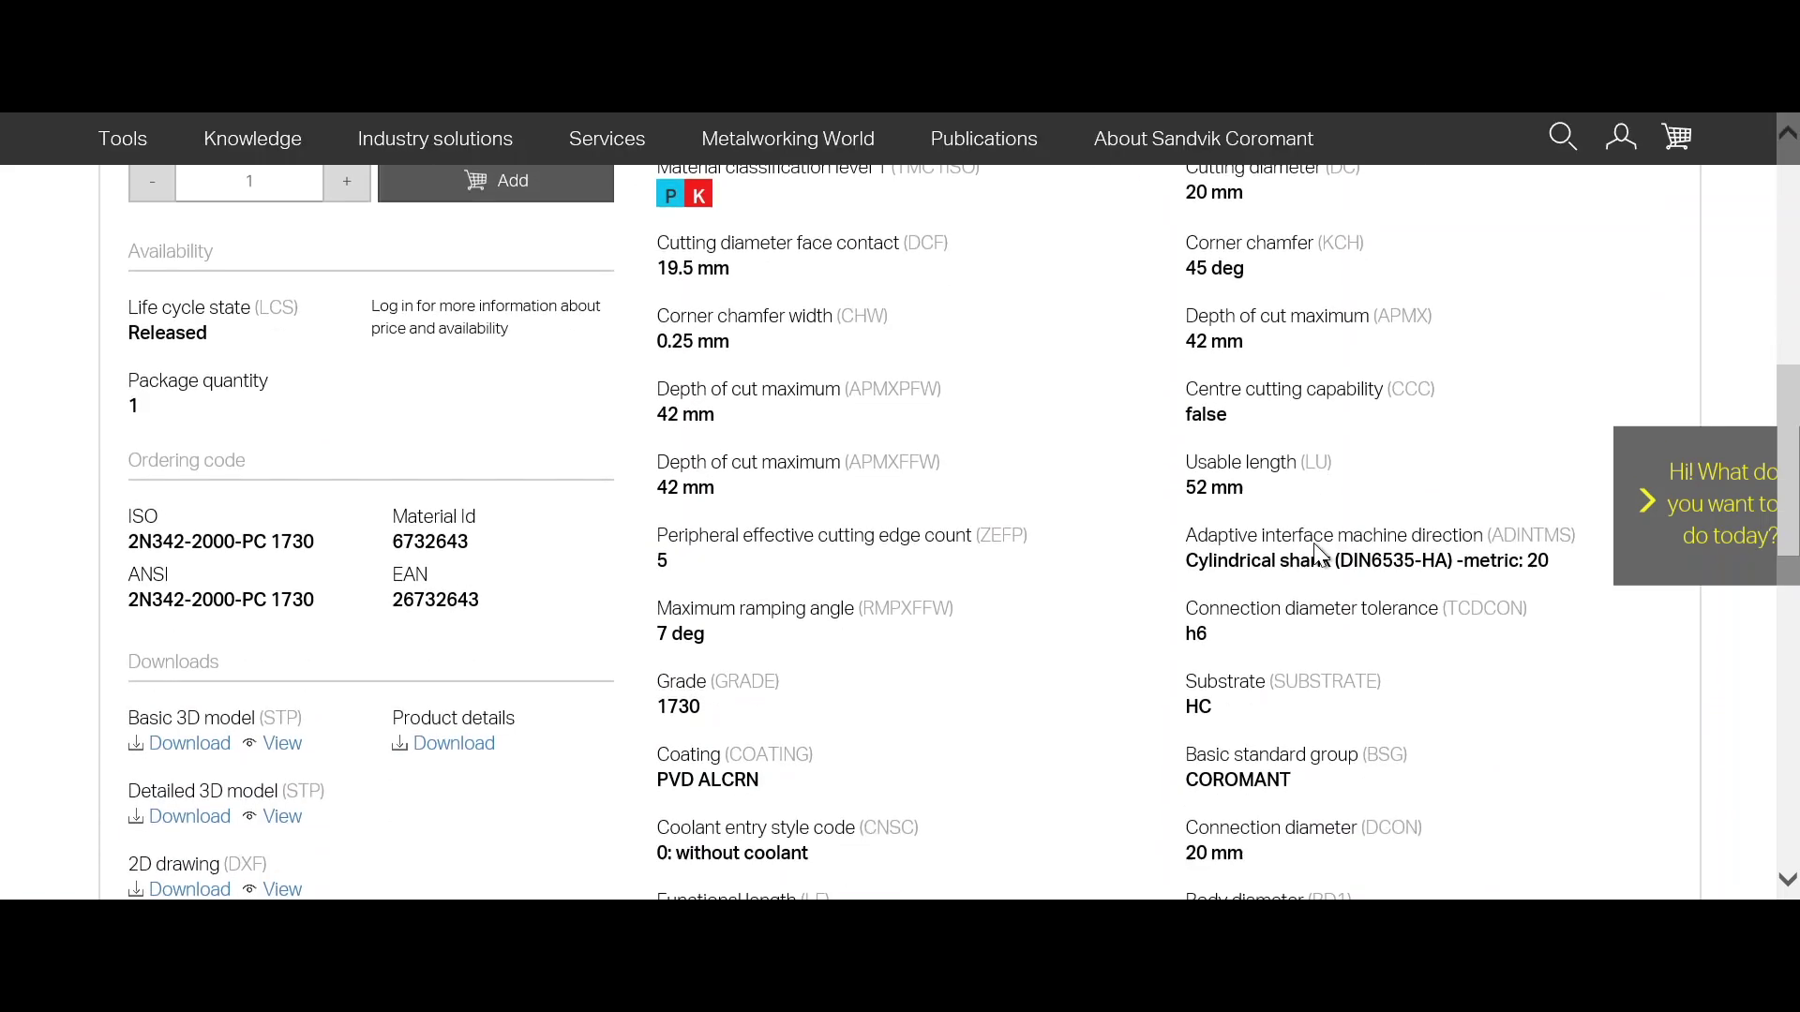
scroll(1316, 553, "down", 5)
scroll(1316, 555, "up", 6)
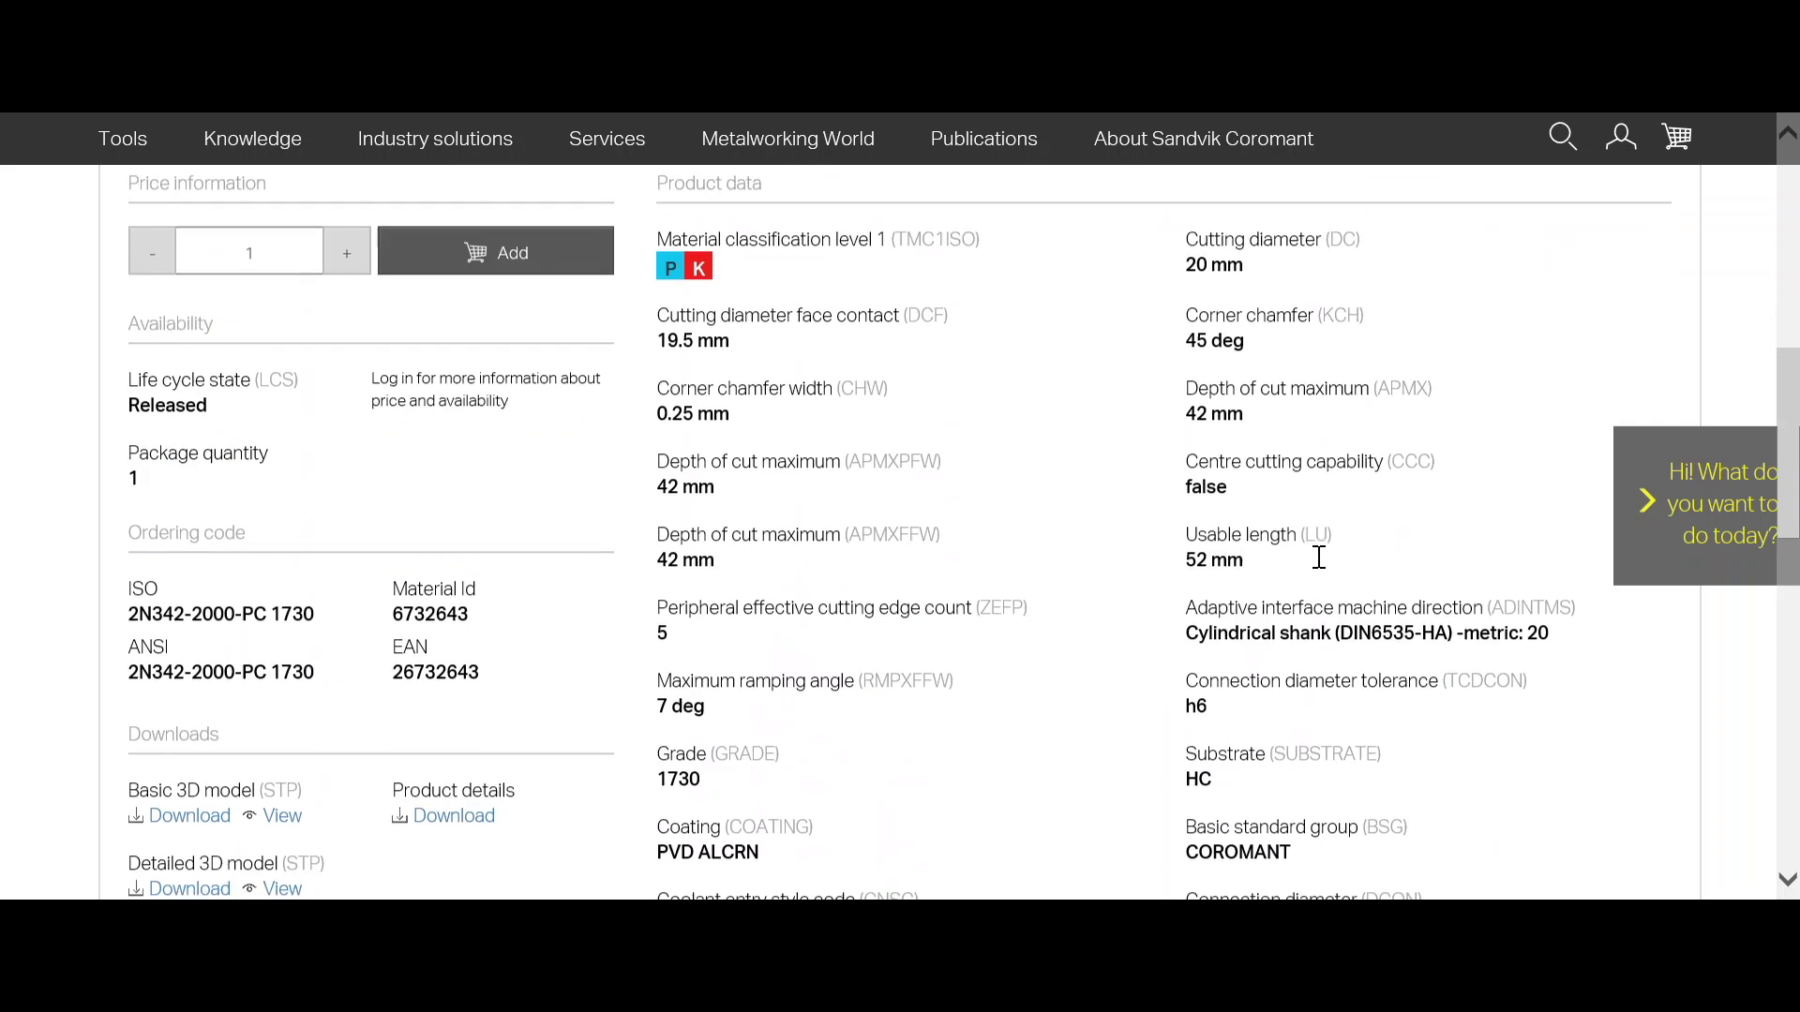
scroll(1316, 555, "up", 4)
scroll(1316, 555, "down", 1)
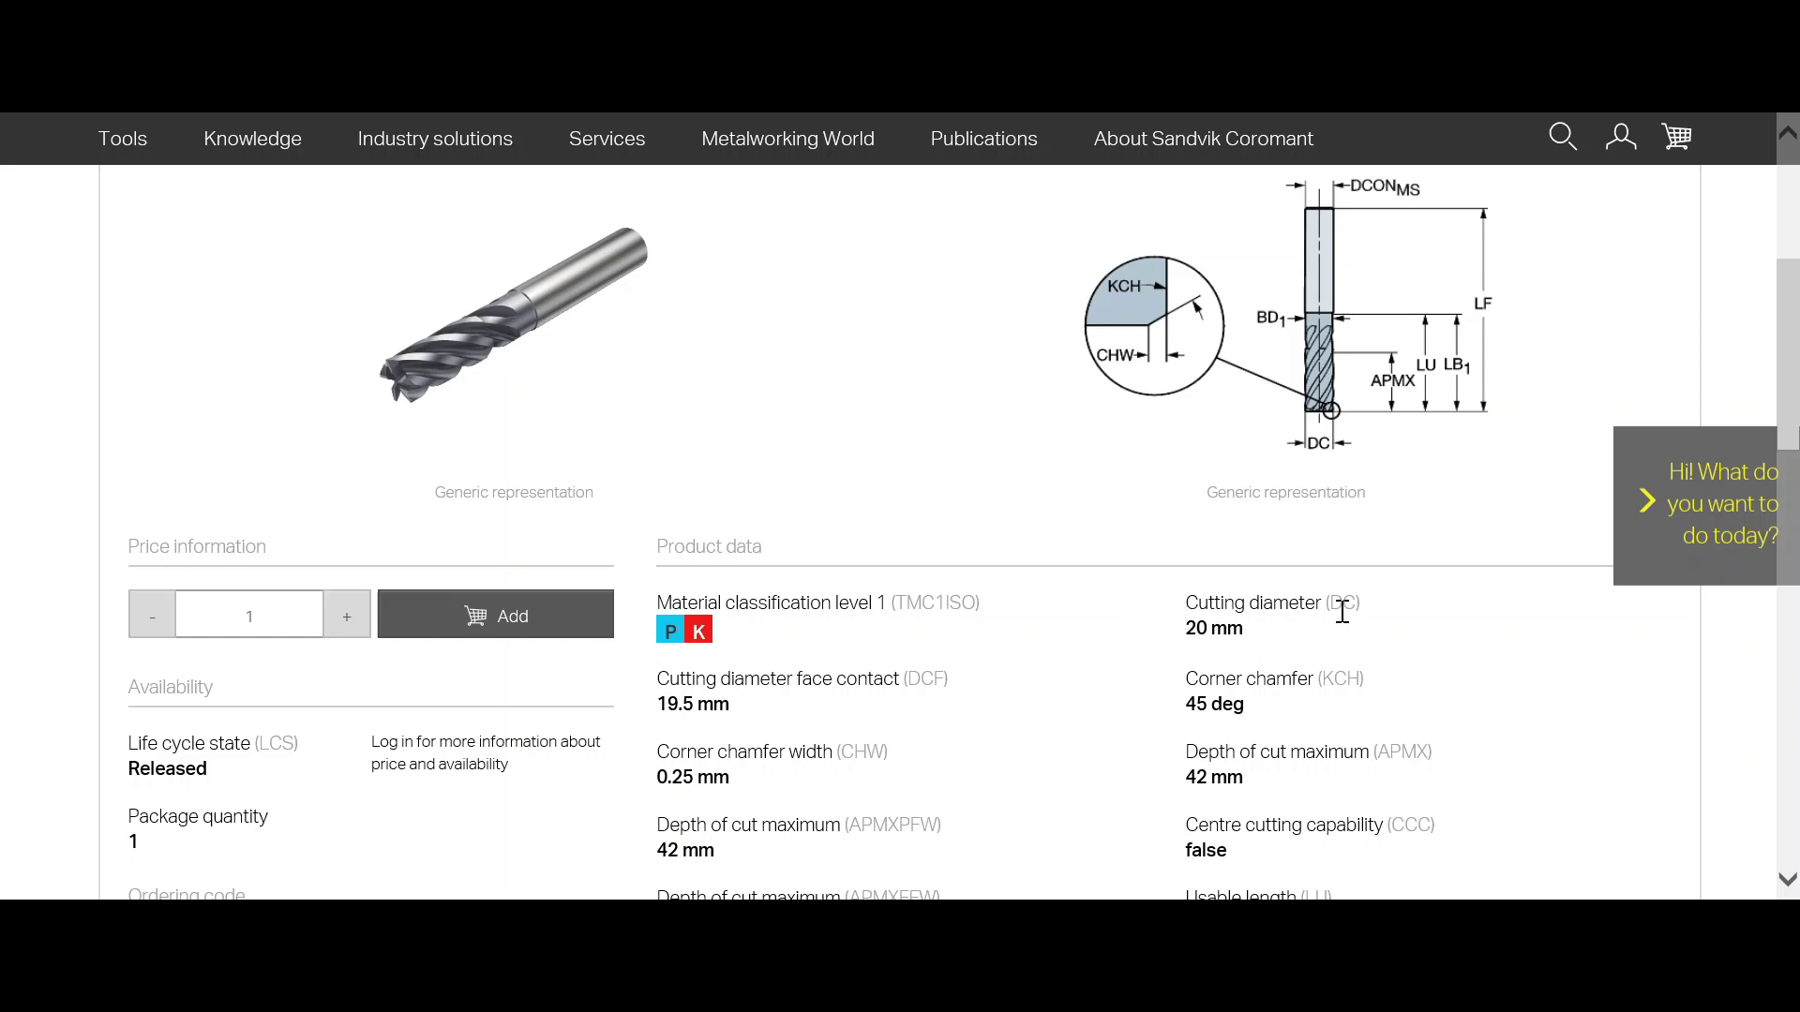
scroll(1415, 626, "down", 4)
scroll(1390, 604, "up", 7)
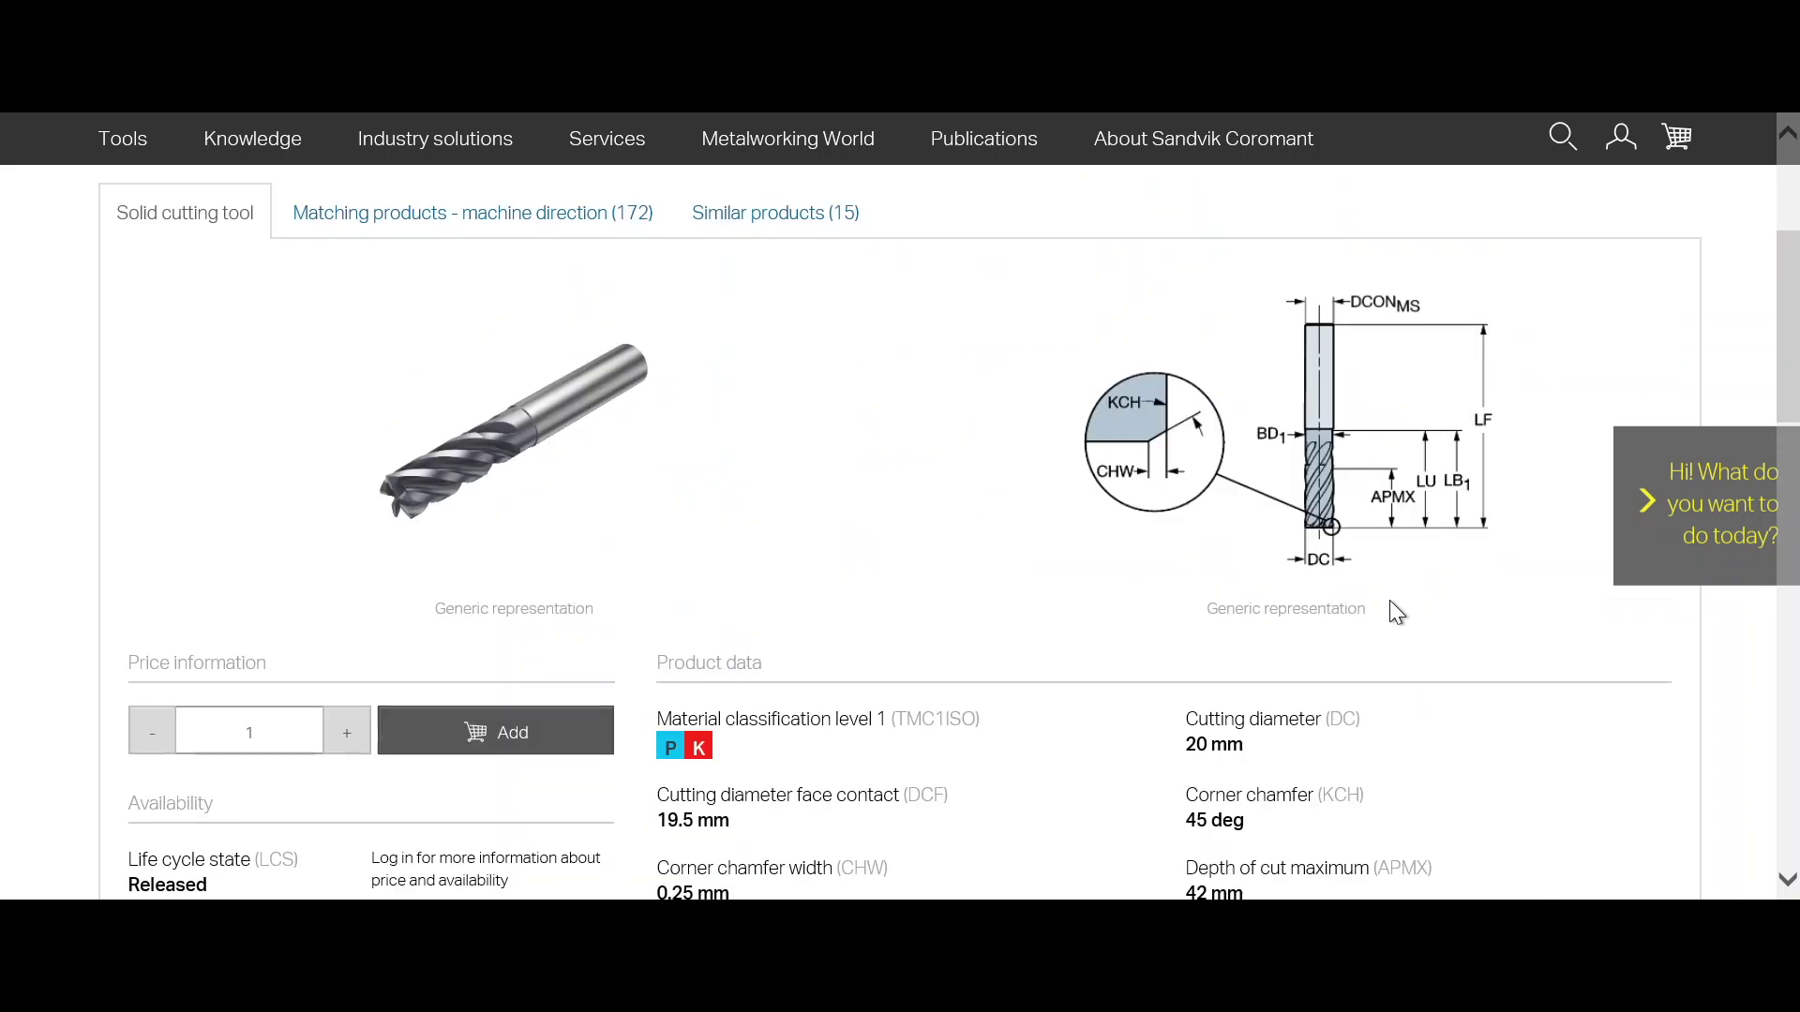
scroll(1388, 614, "up", 2)
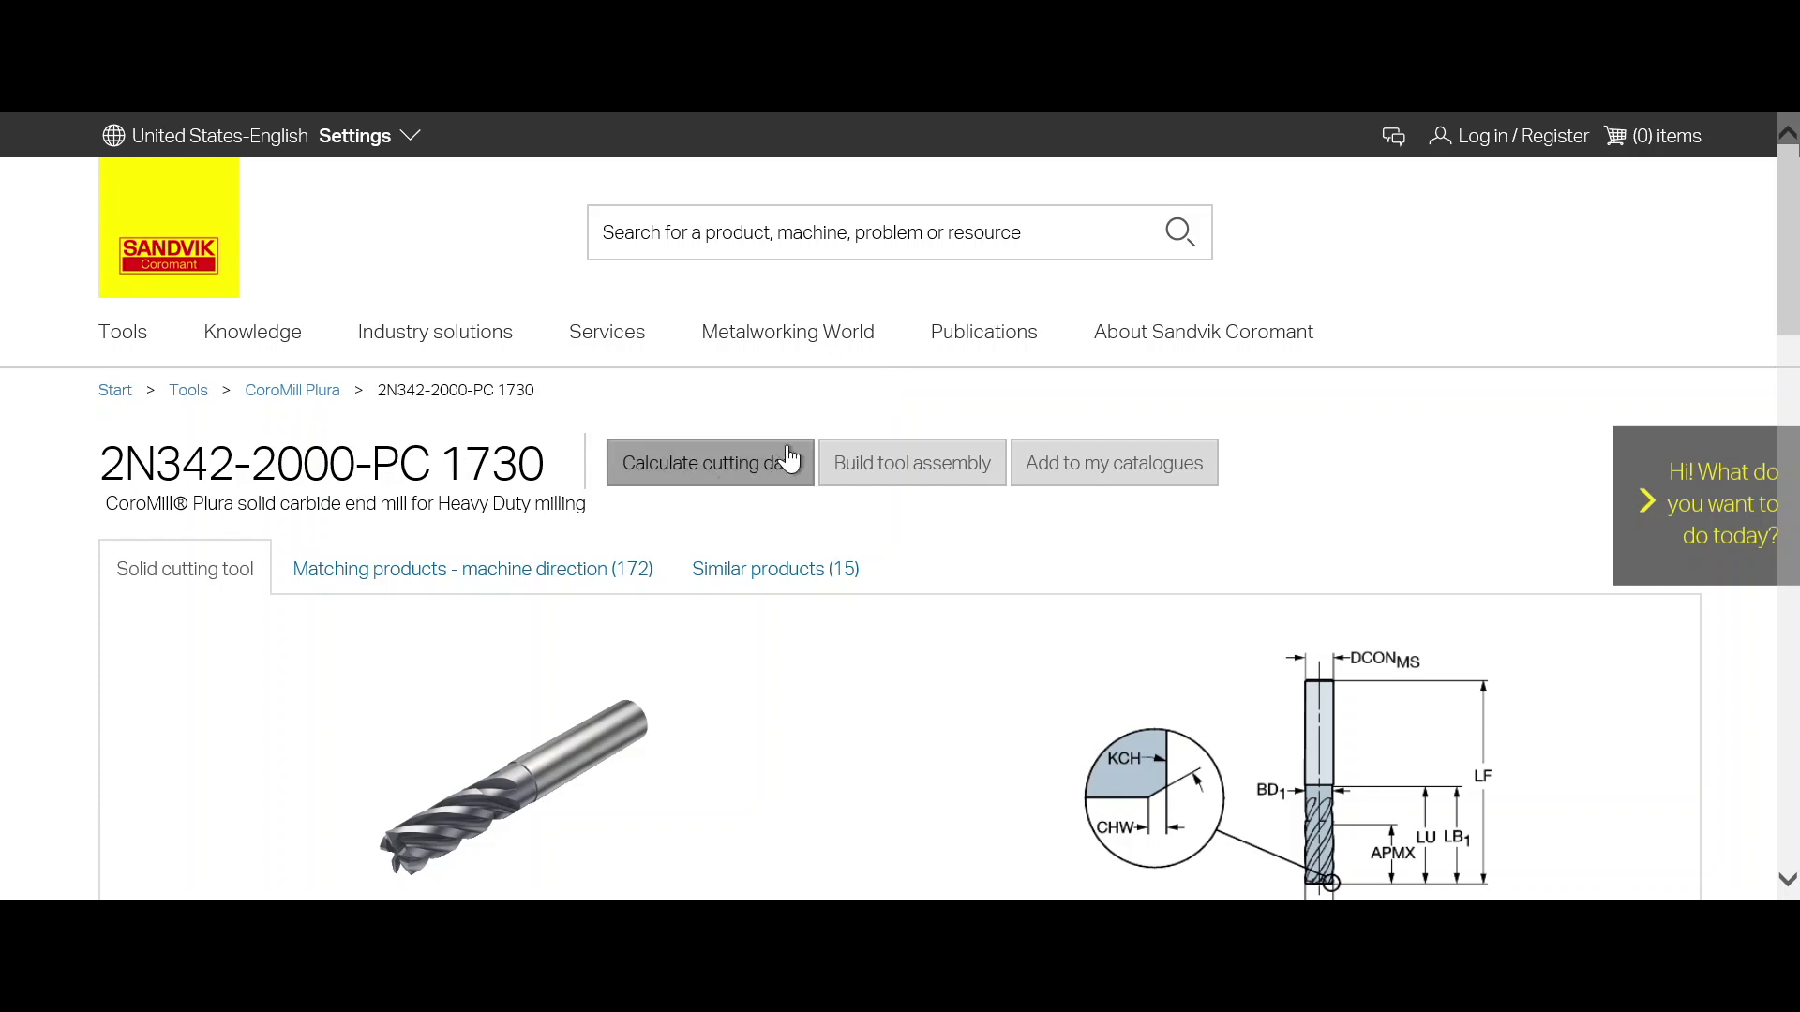
- Start cutting-data calculation for 2N342-2000-PC 1730, reaching ToolGuide's task step with Low-alloy steel P2.1.Z.AN
left_click(716, 474)
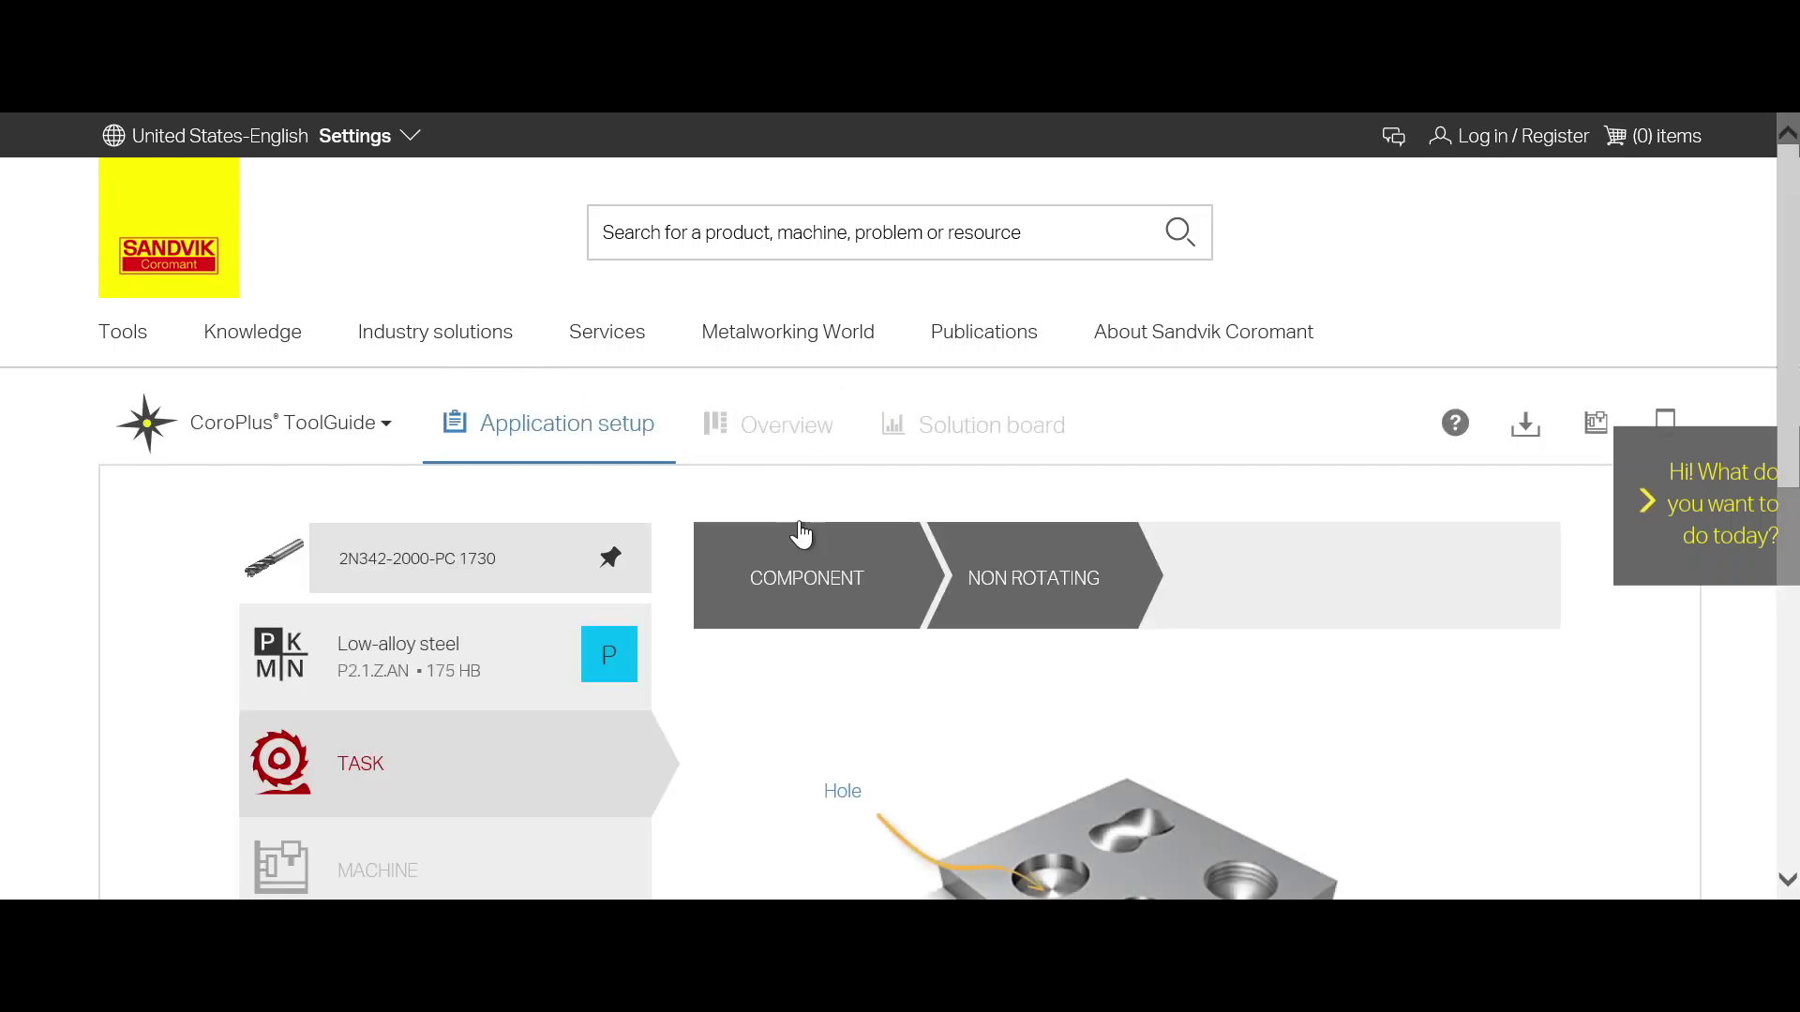
scroll(802, 533, "down", 1)
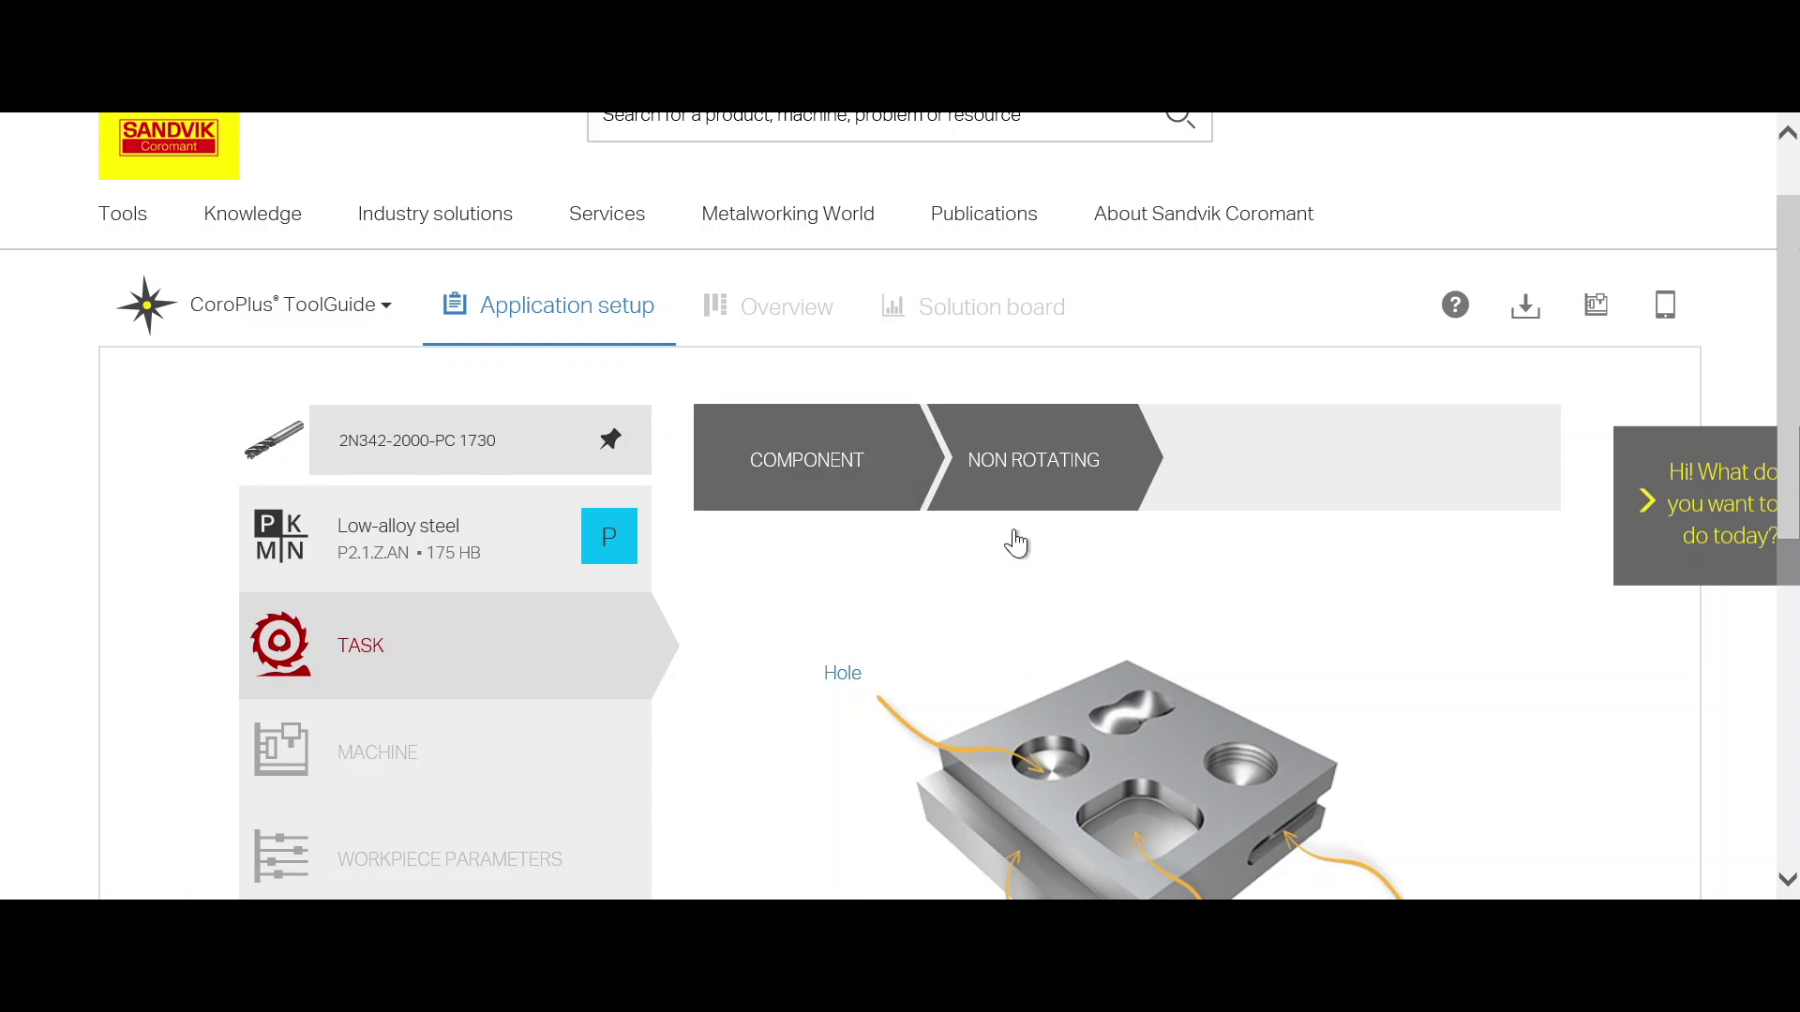
scroll(1050, 539, "down", 1)
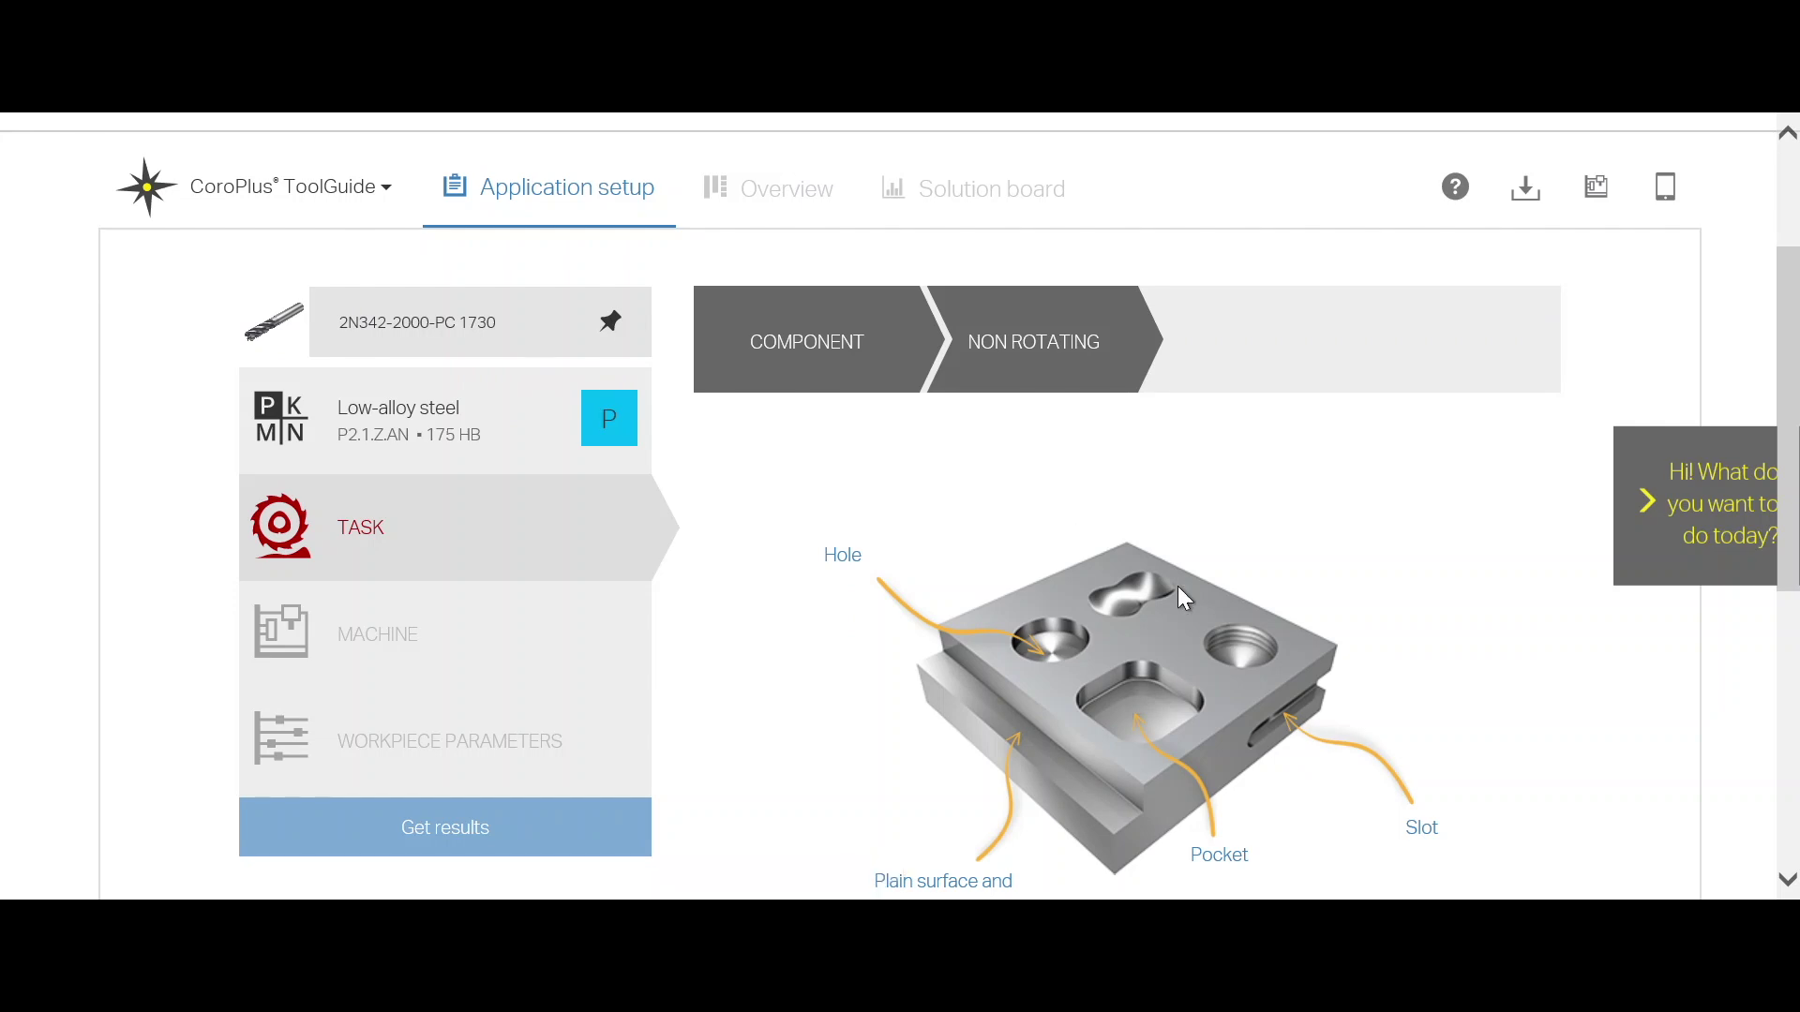
scroll(1201, 563, "down", 1)
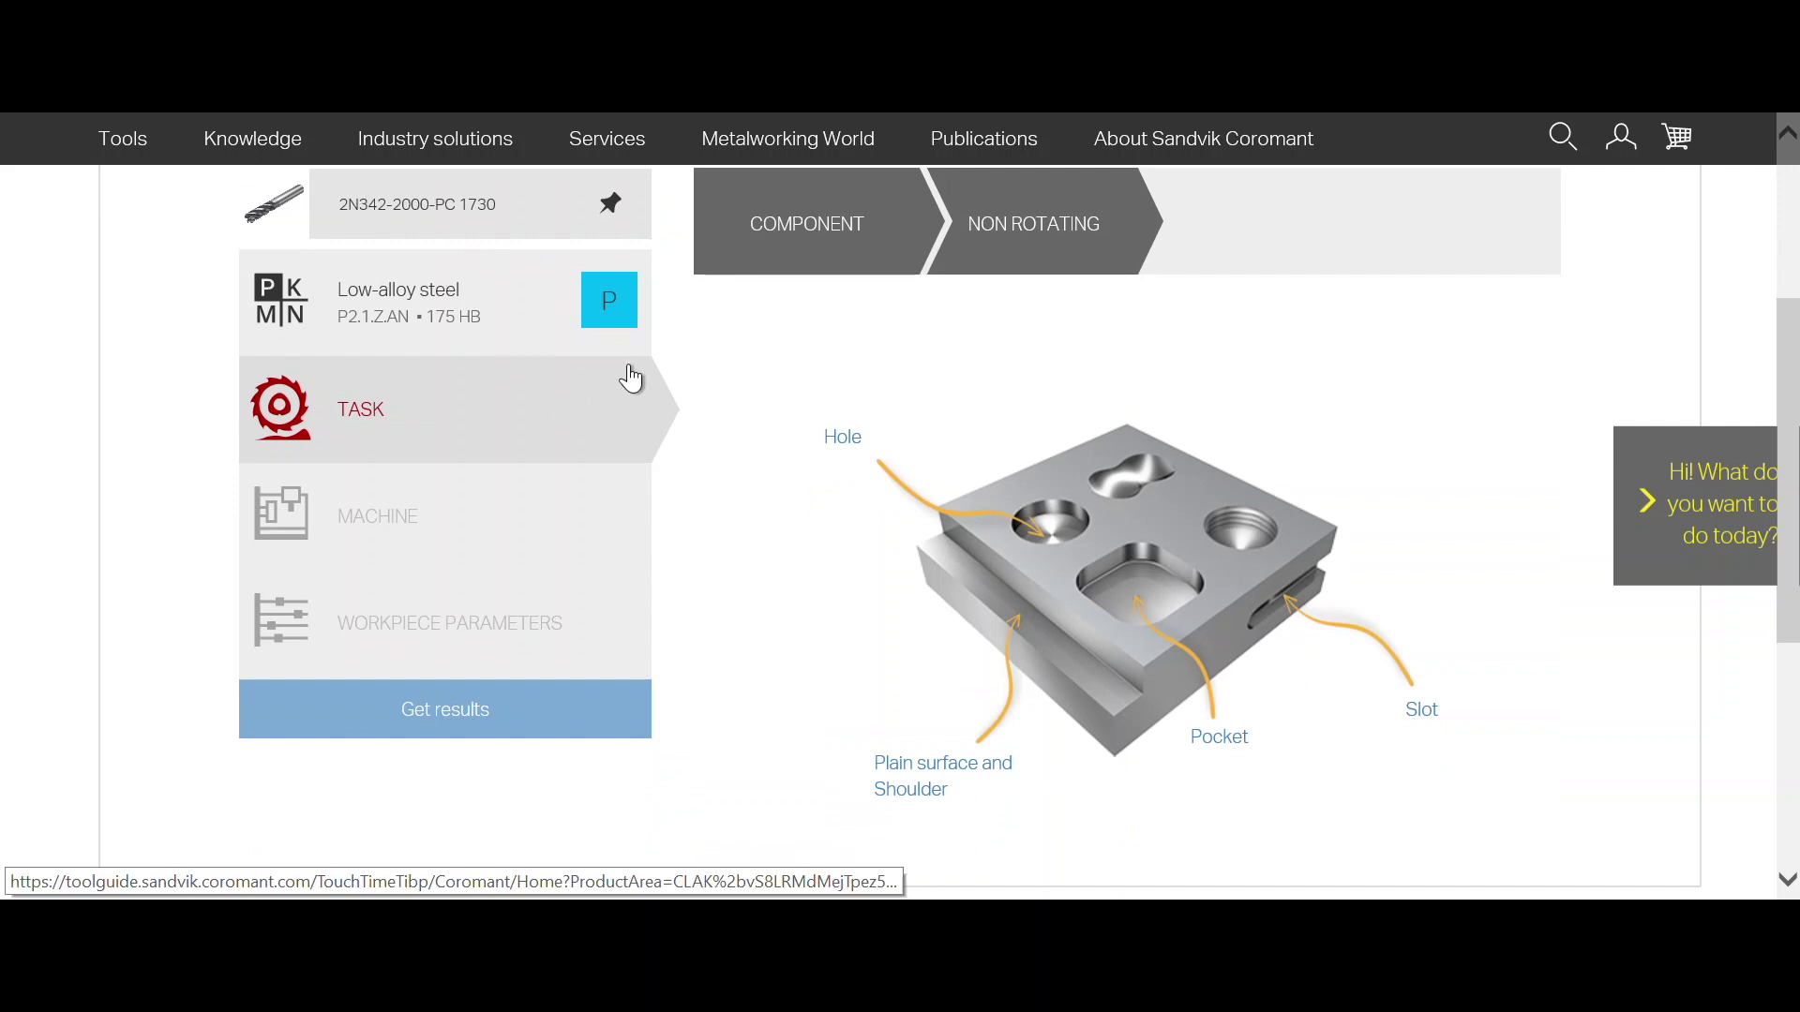
scroll(656, 386, "up", 1)
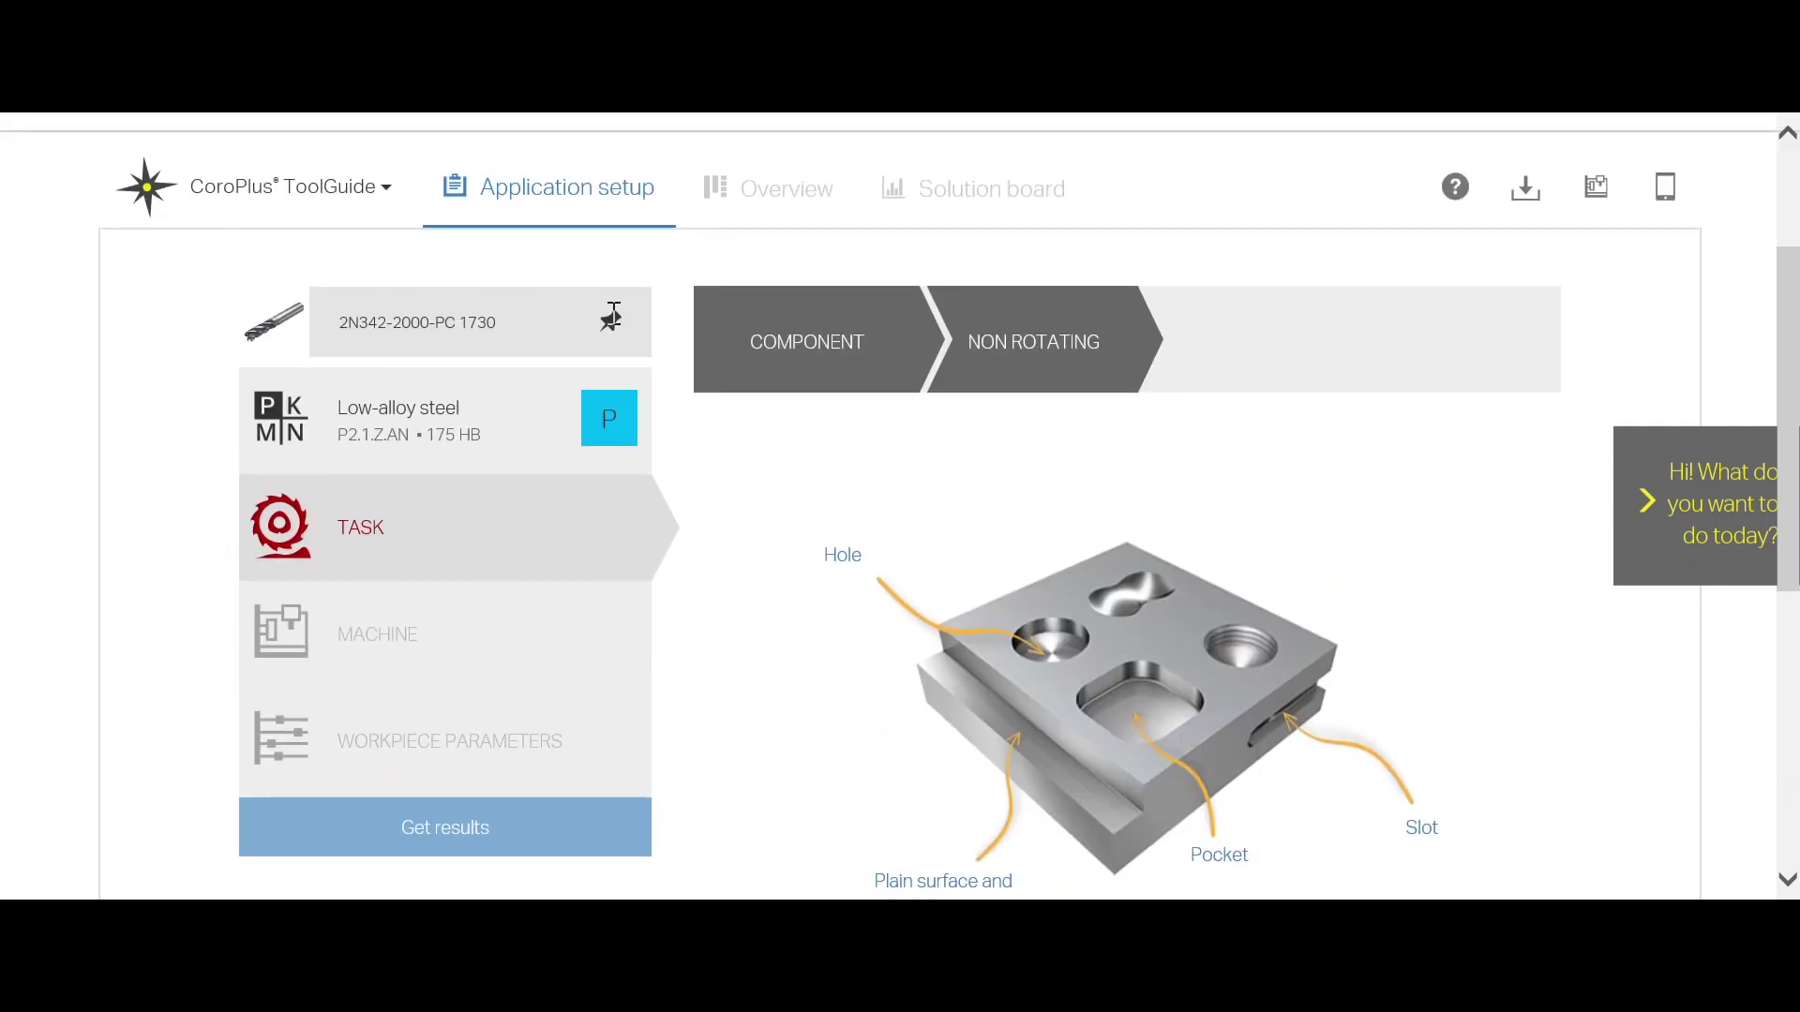
scroll(1210, 486, "down", 1)
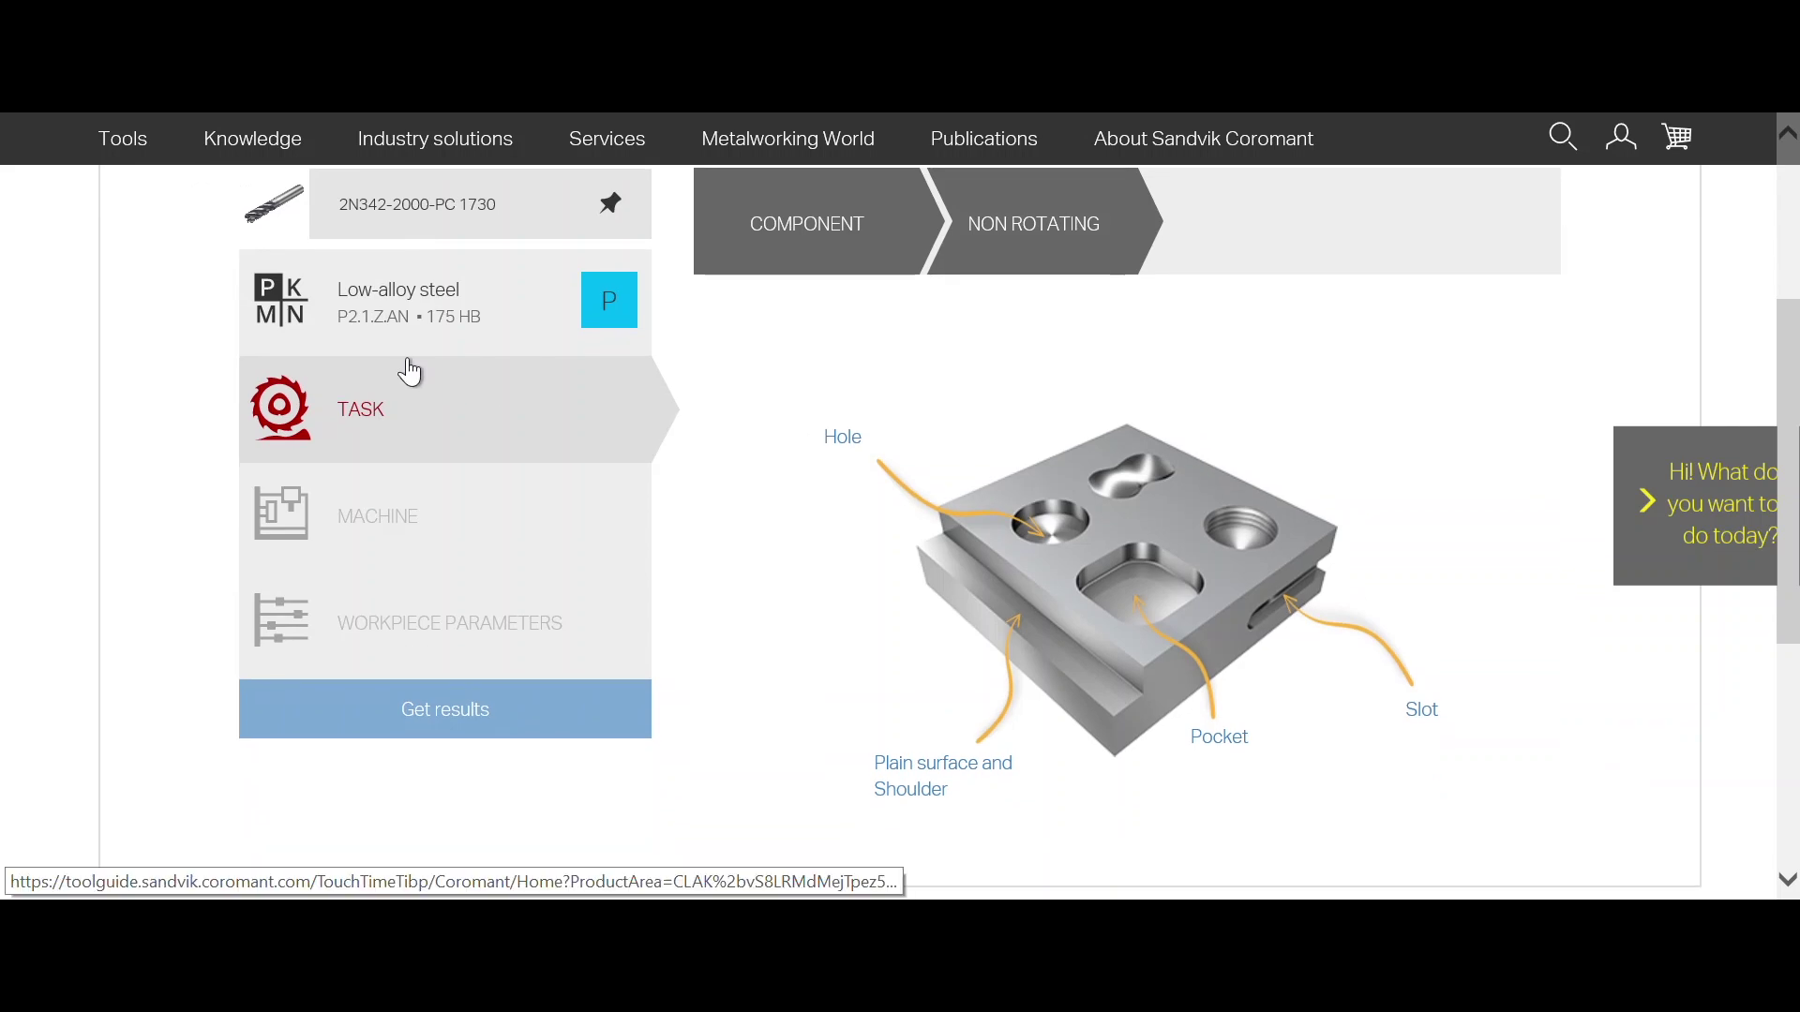
- Search the material list and set the workpiece material to C45 at 207 HB
left_click(403, 315)
left_click(801, 304)
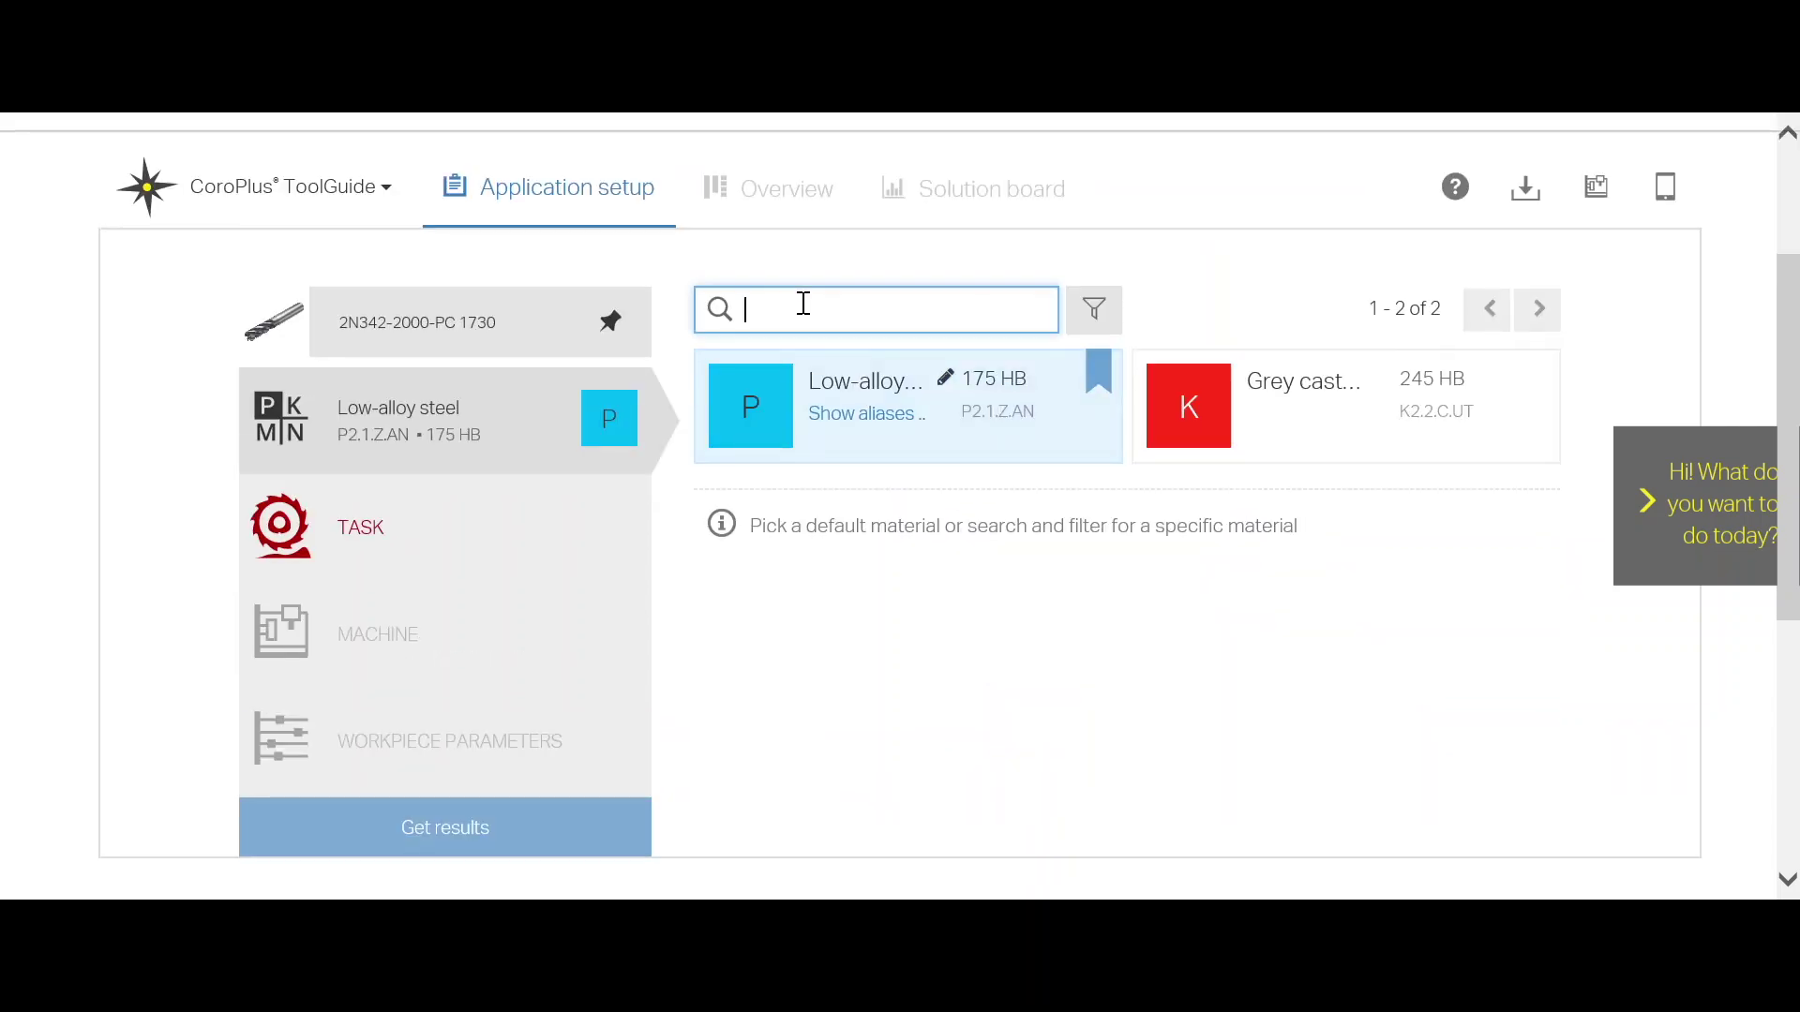
type("c")
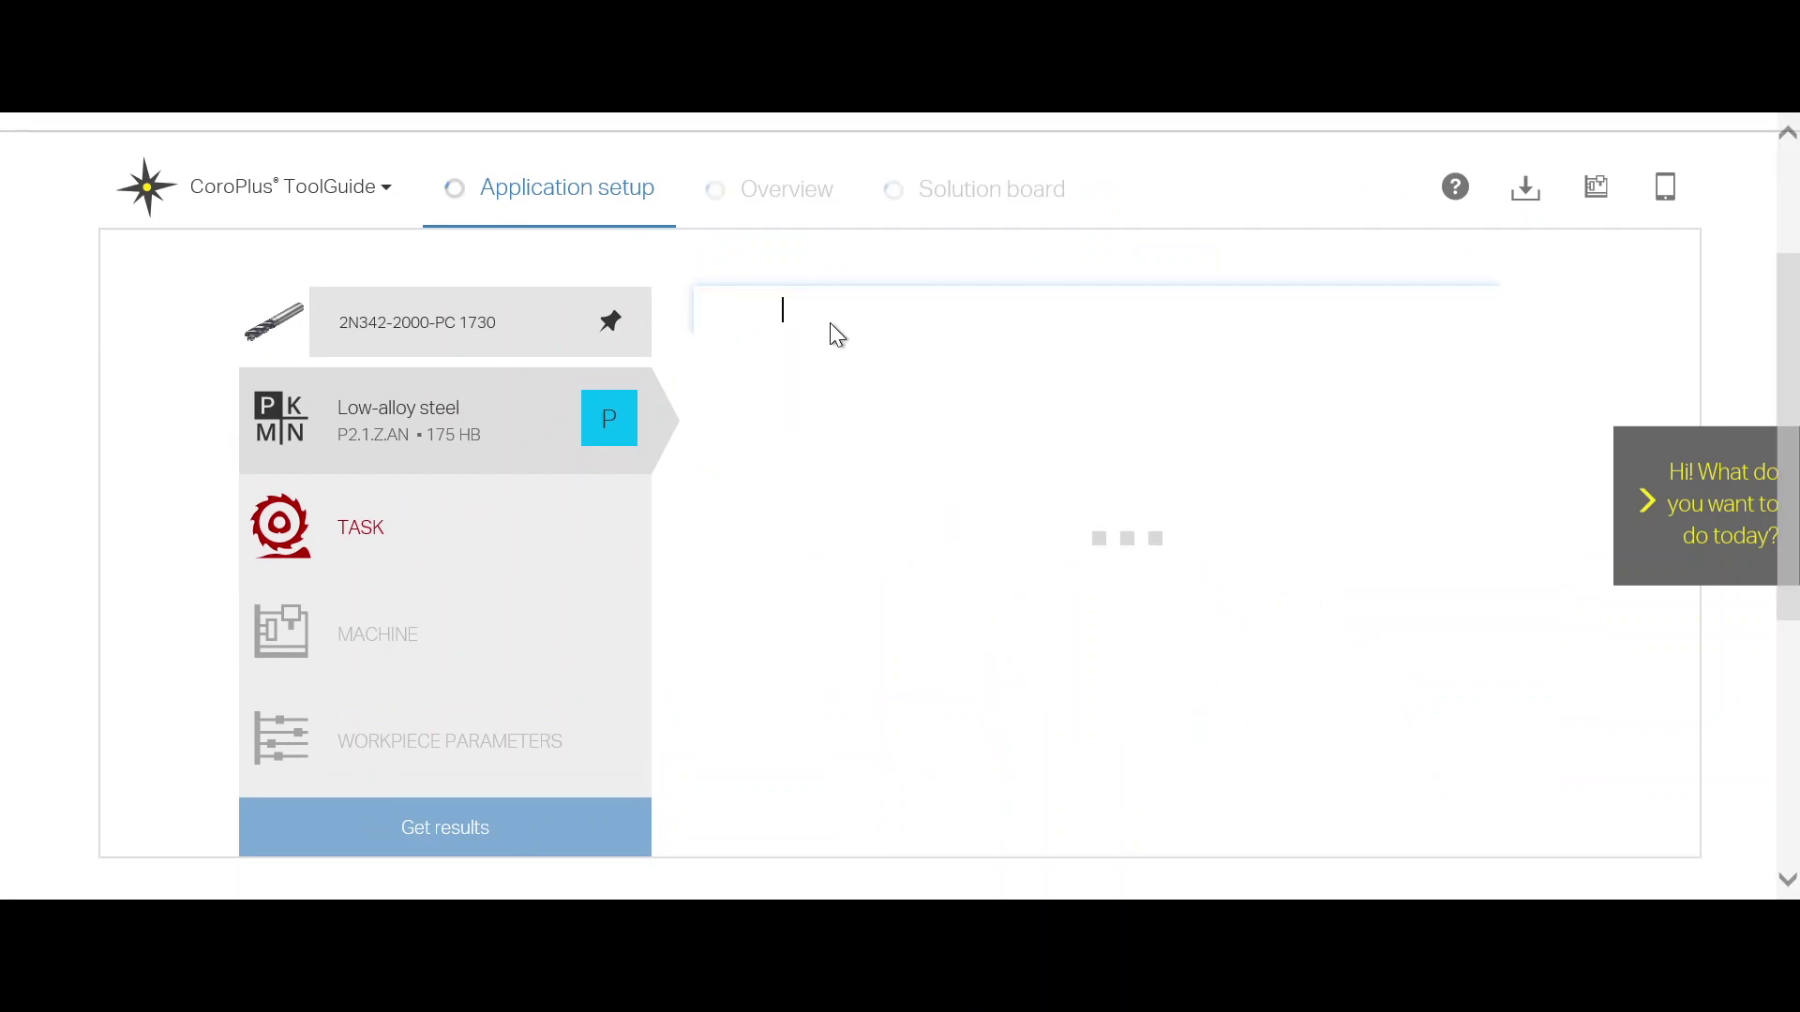
left_click(1316, 420)
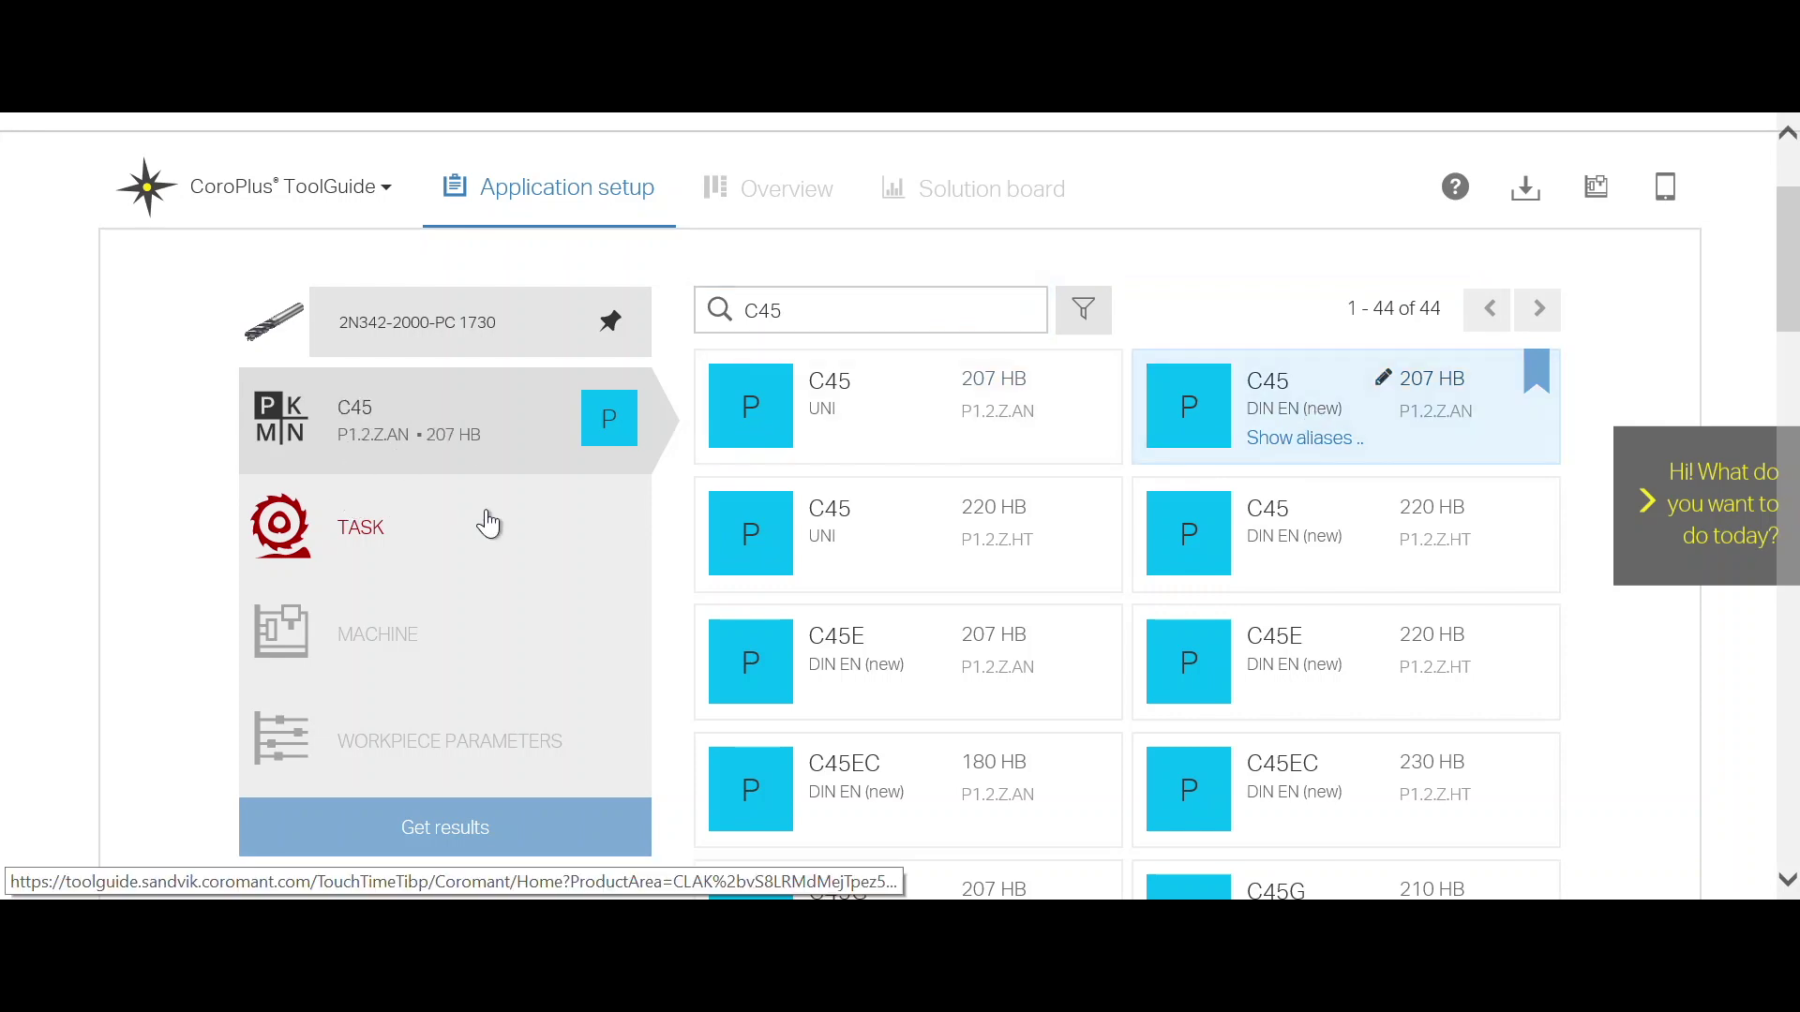
- Set the task to a rectangular pocket in solid material
left_click(467, 534)
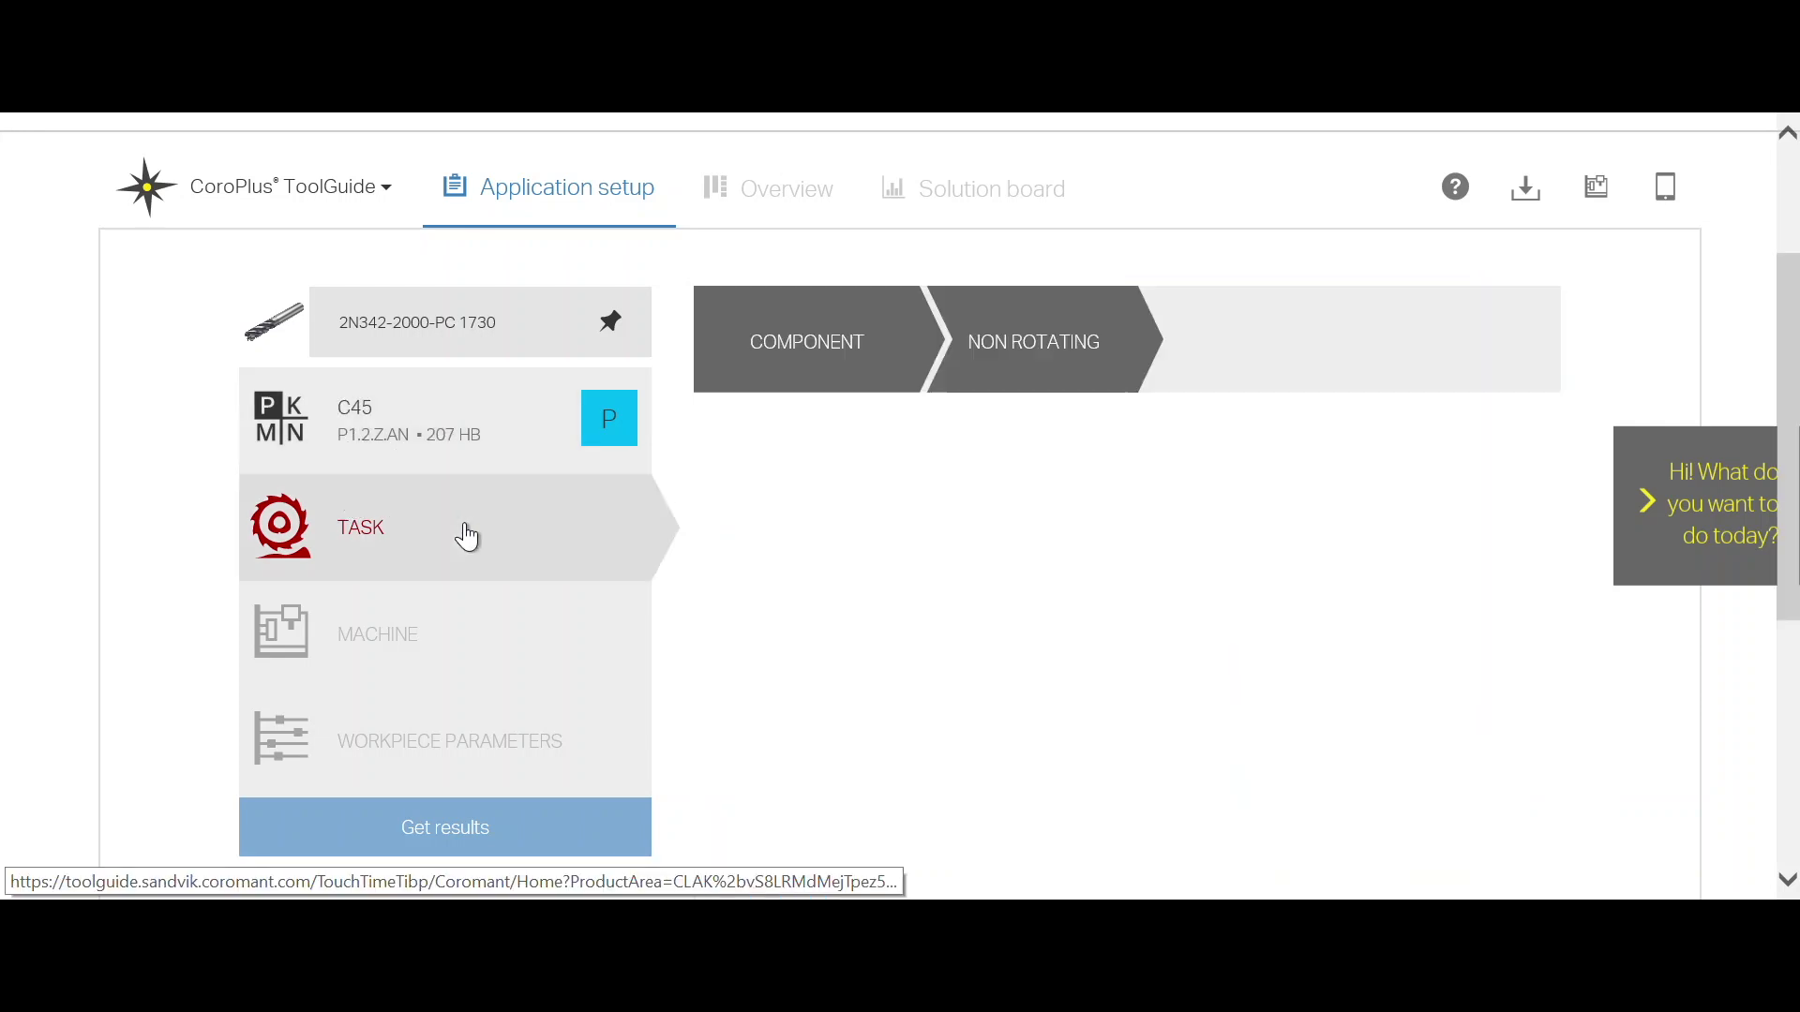
scroll(1451, 600, "down", 1)
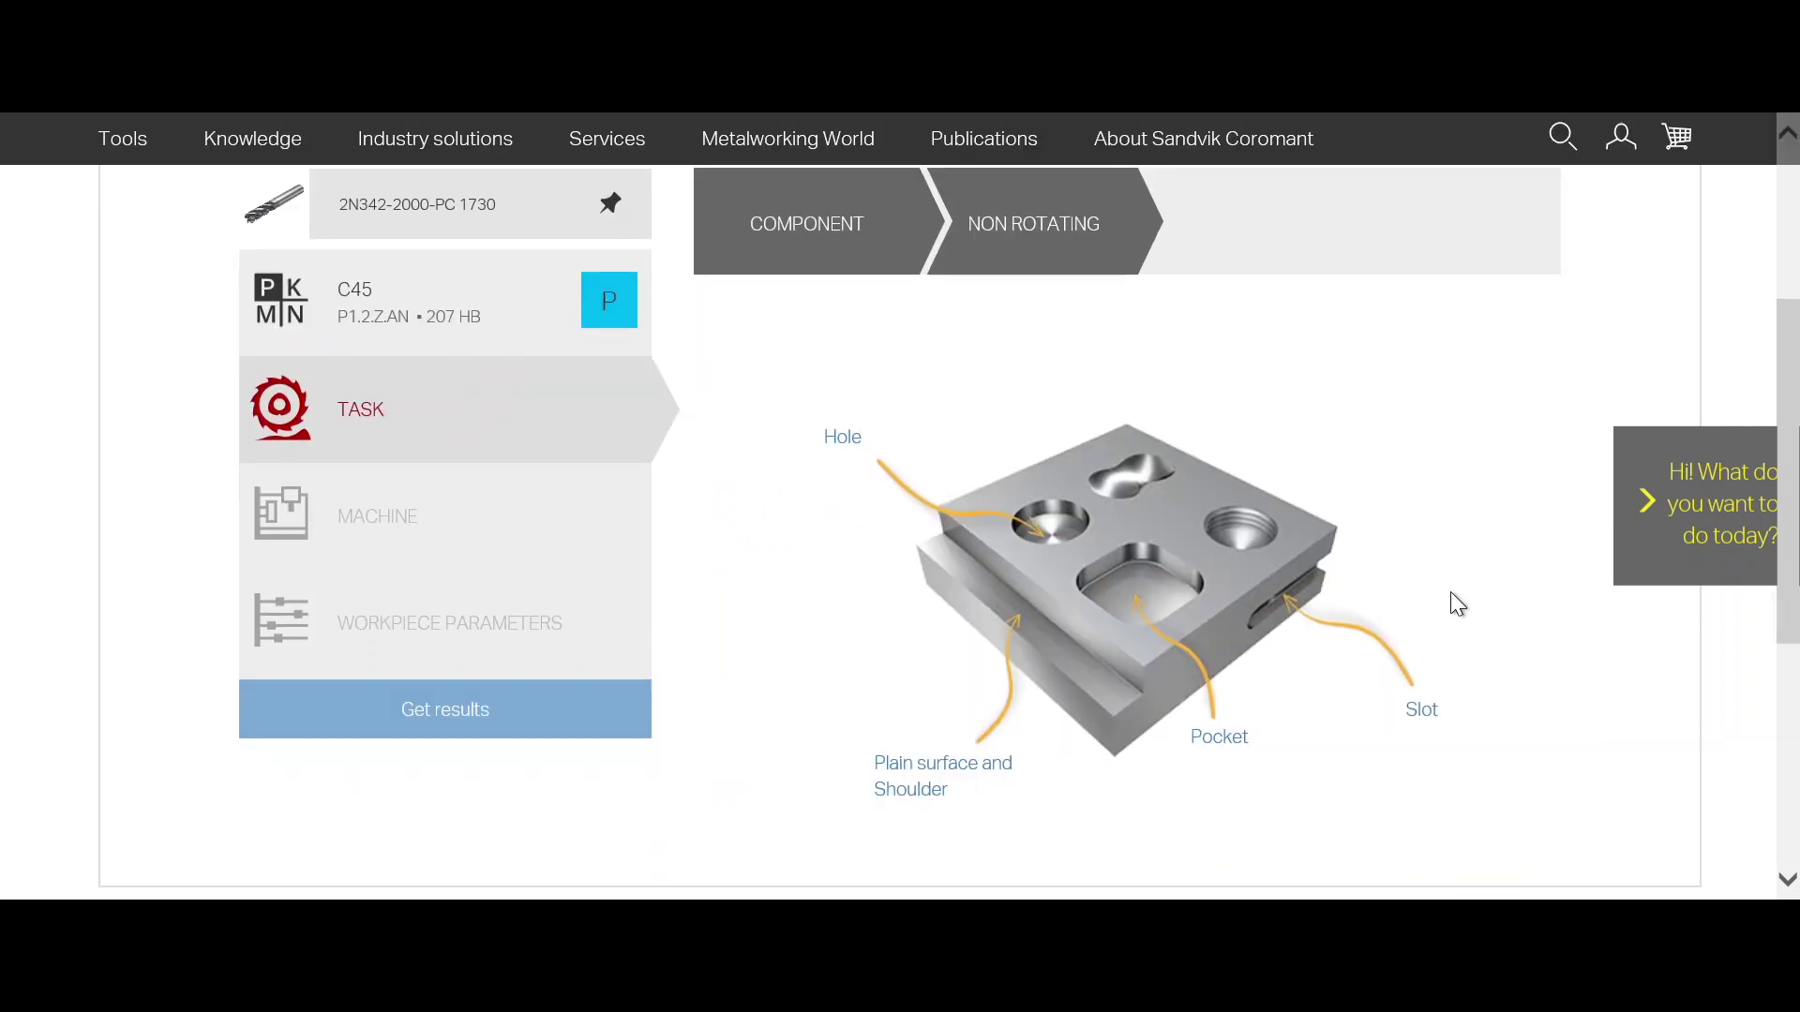
left_click(1214, 741)
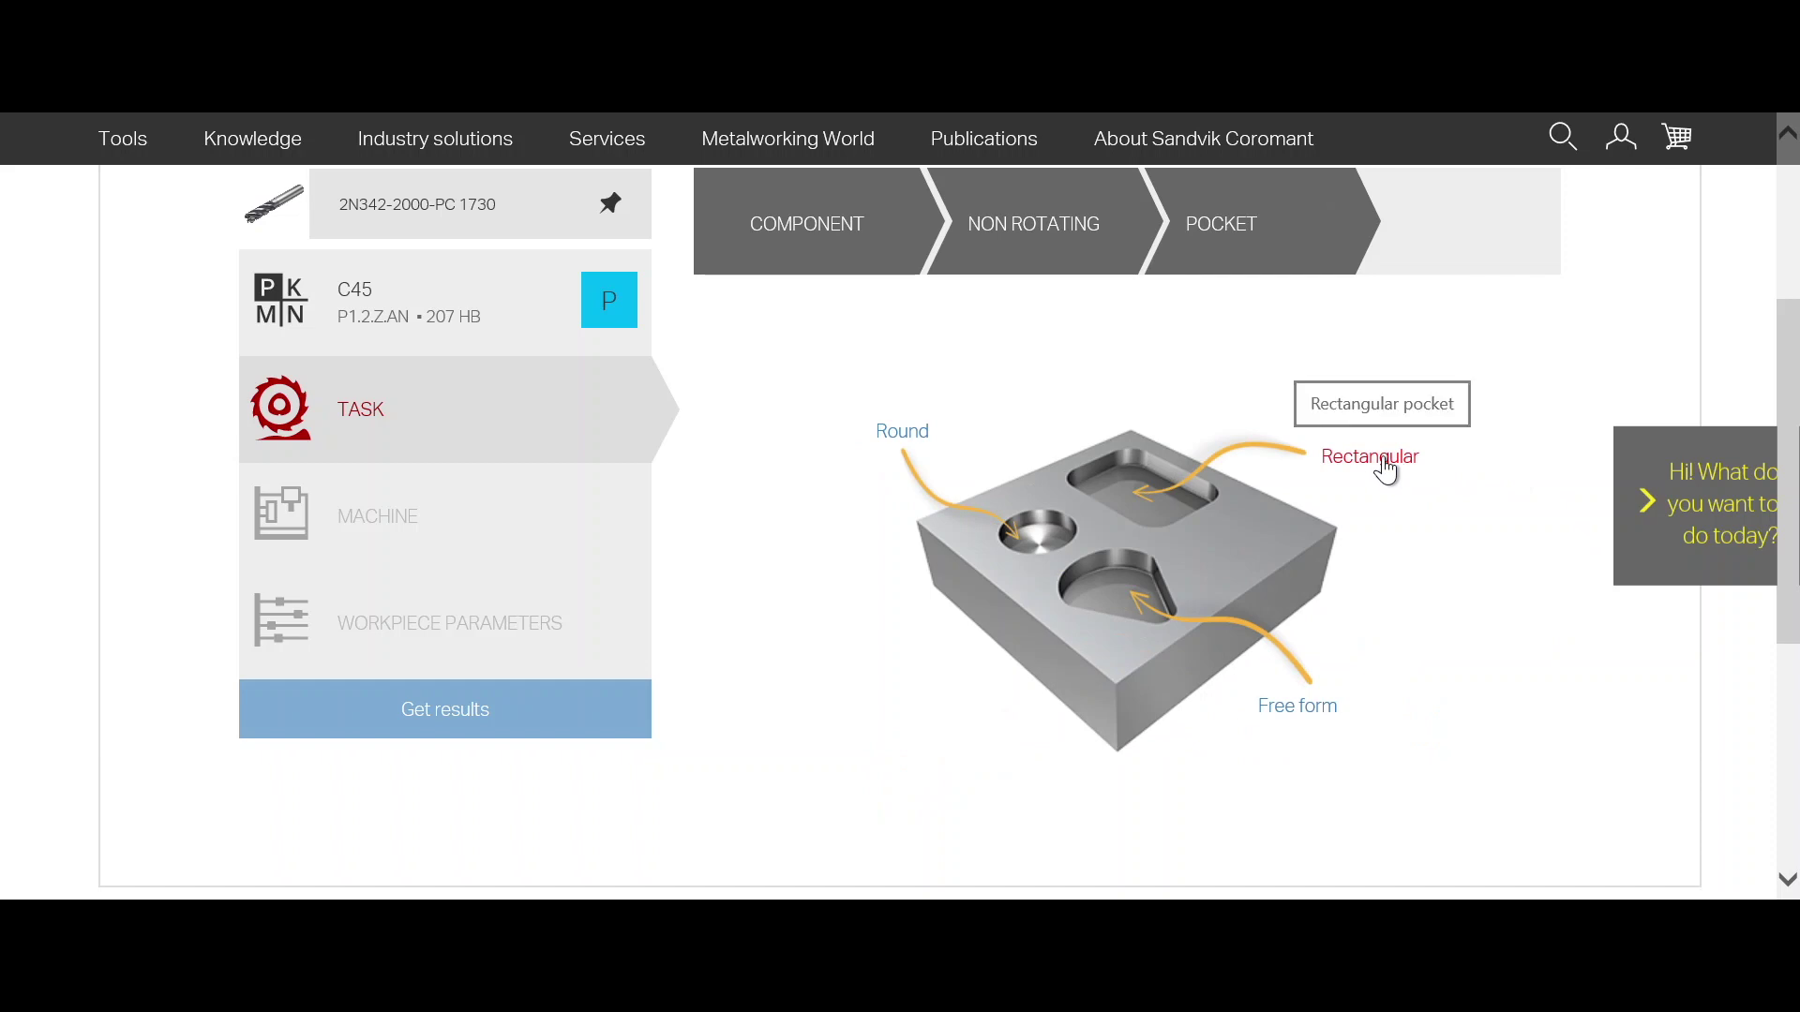
left_click(1380, 465)
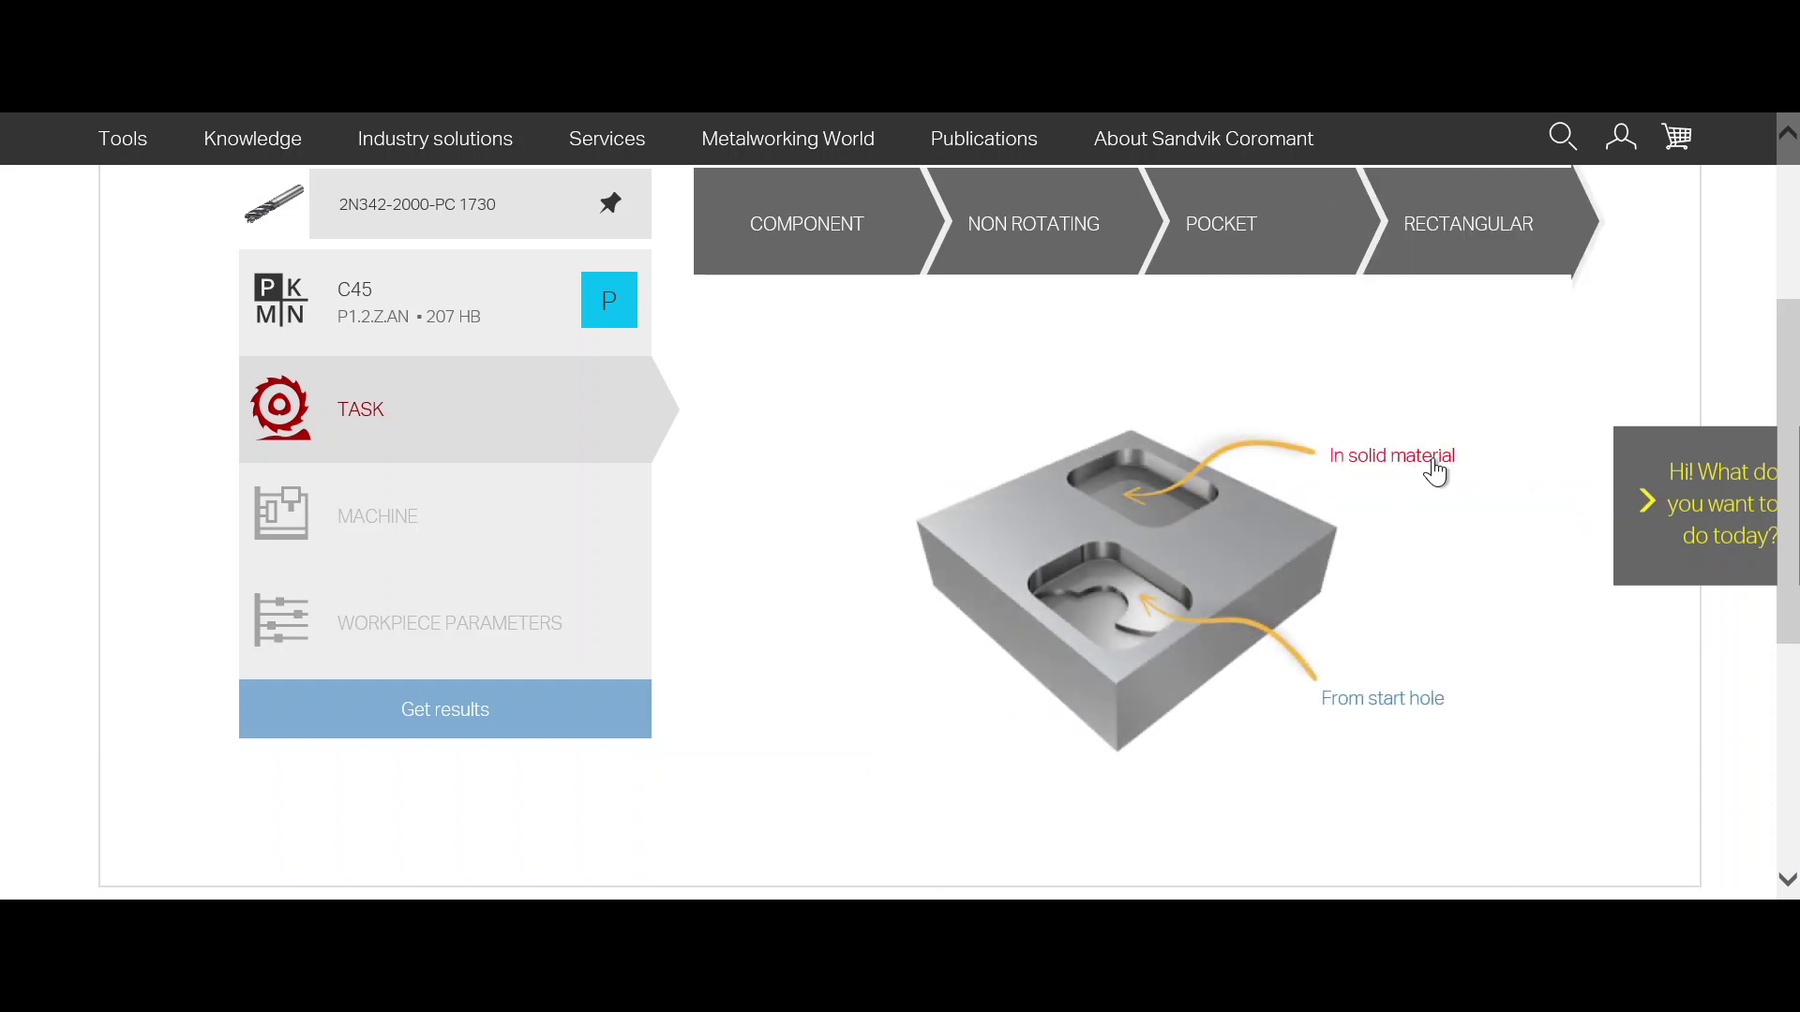
left_click(1432, 459)
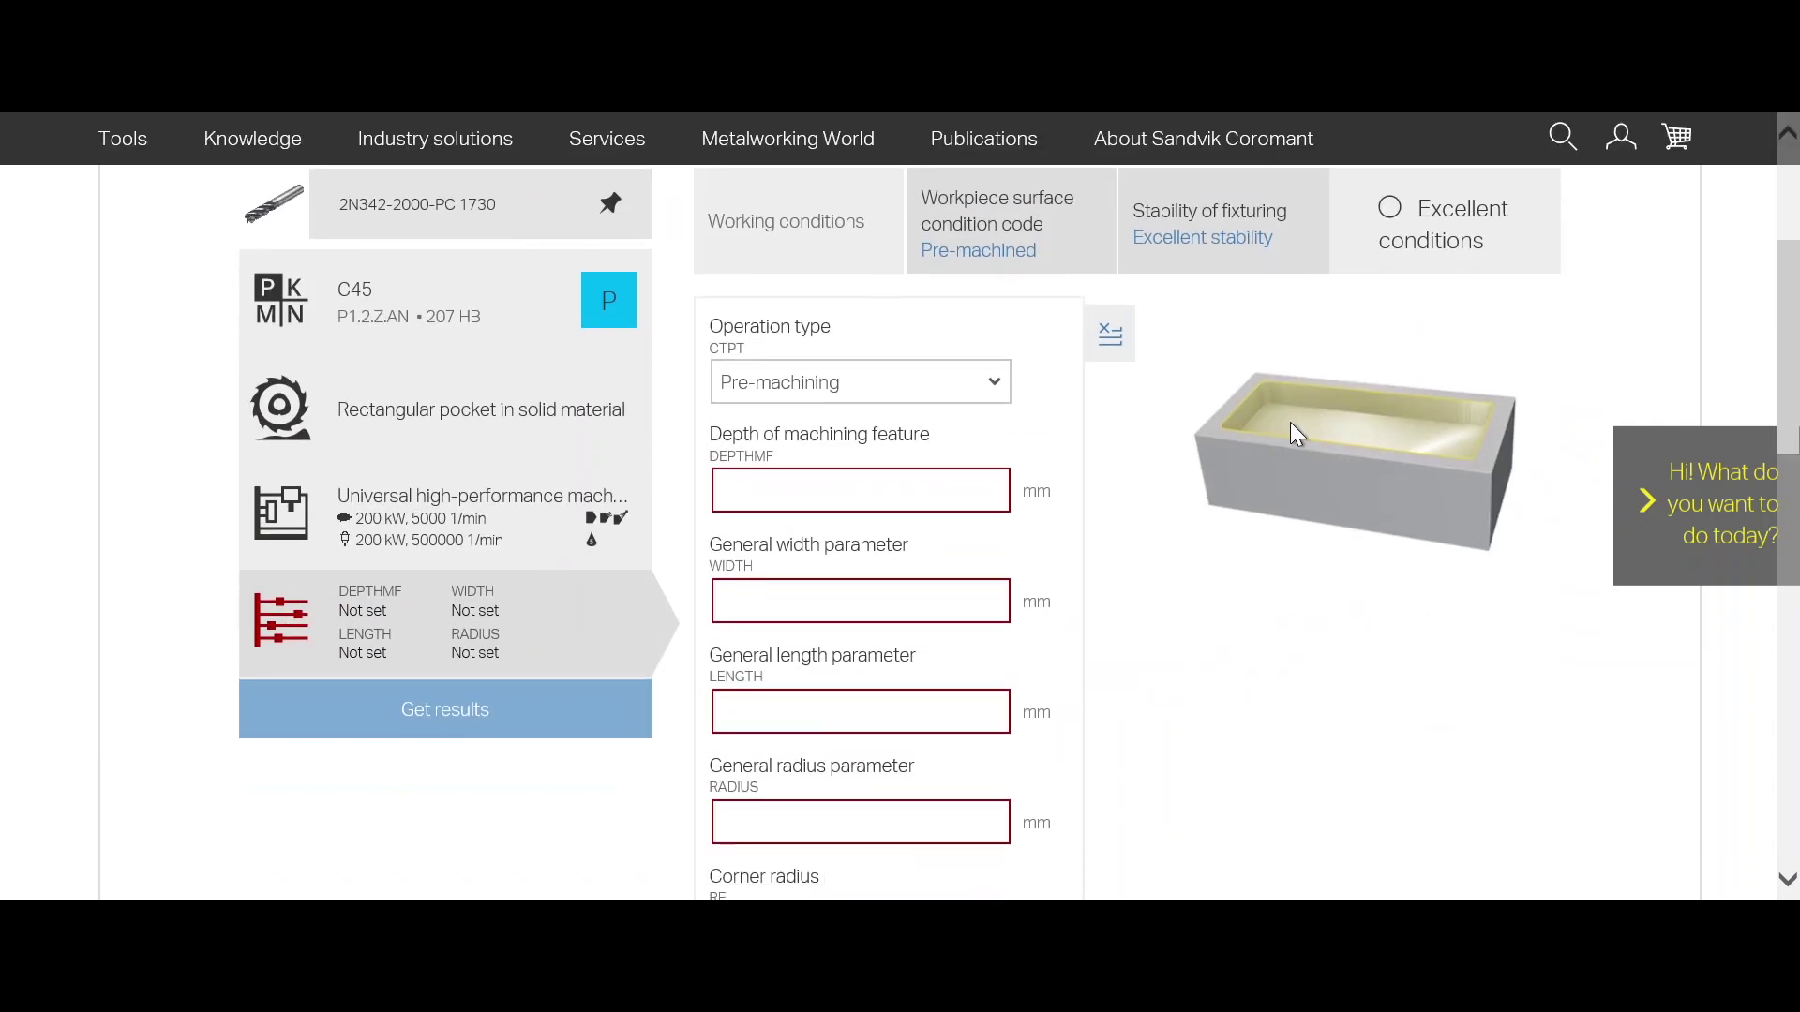
- Enter pocket depth 40 mm, width 45 mm, length 85 mm and radius 12 mm
left_click(982, 491)
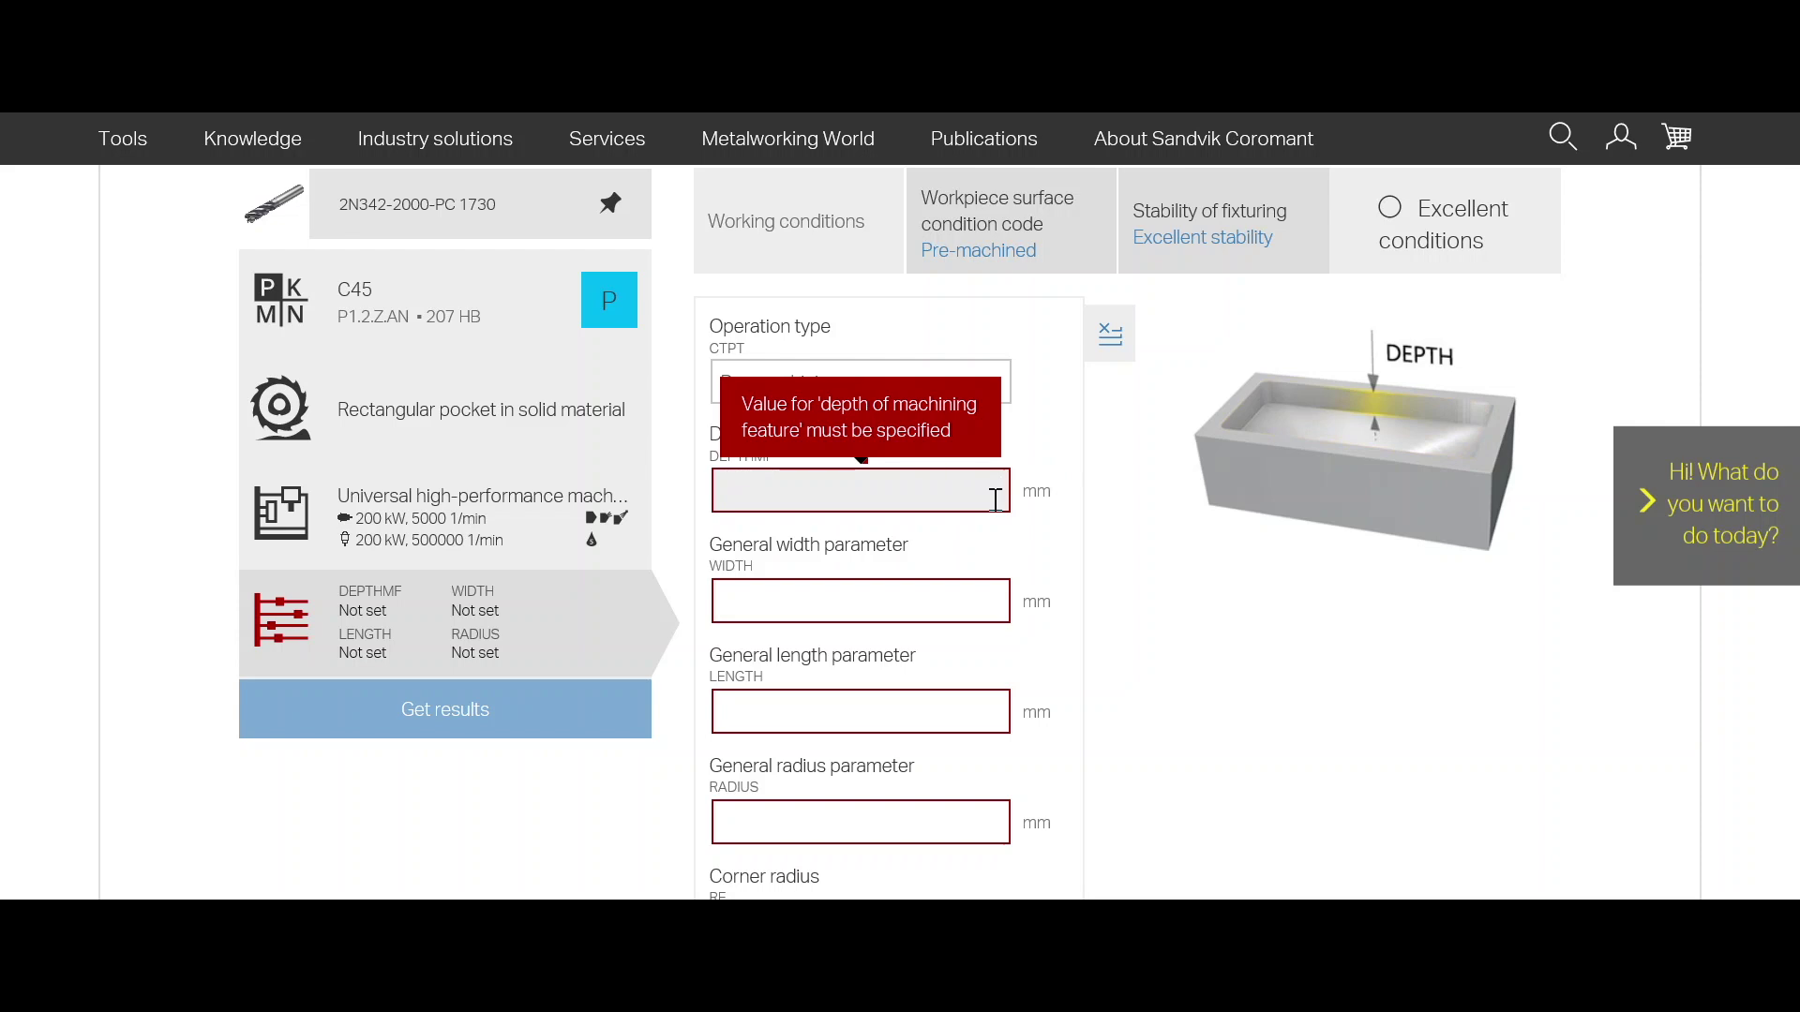
type("40")
key("Tab")
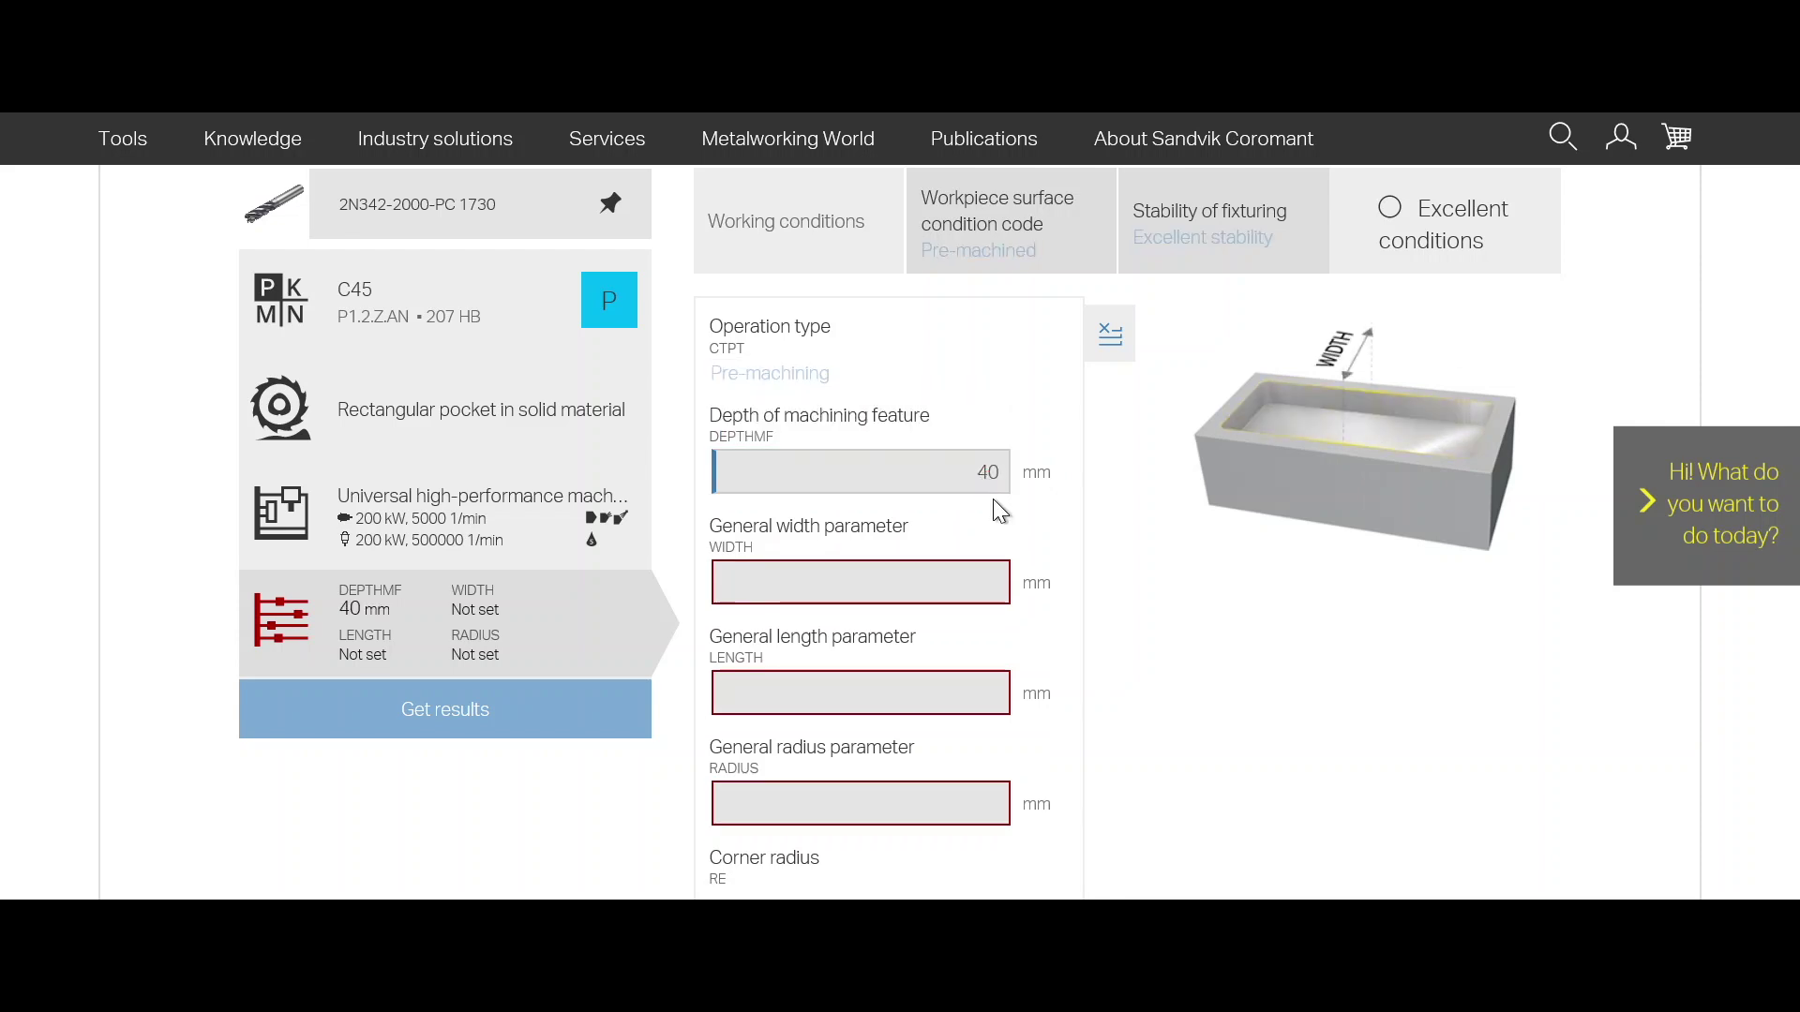
type("45")
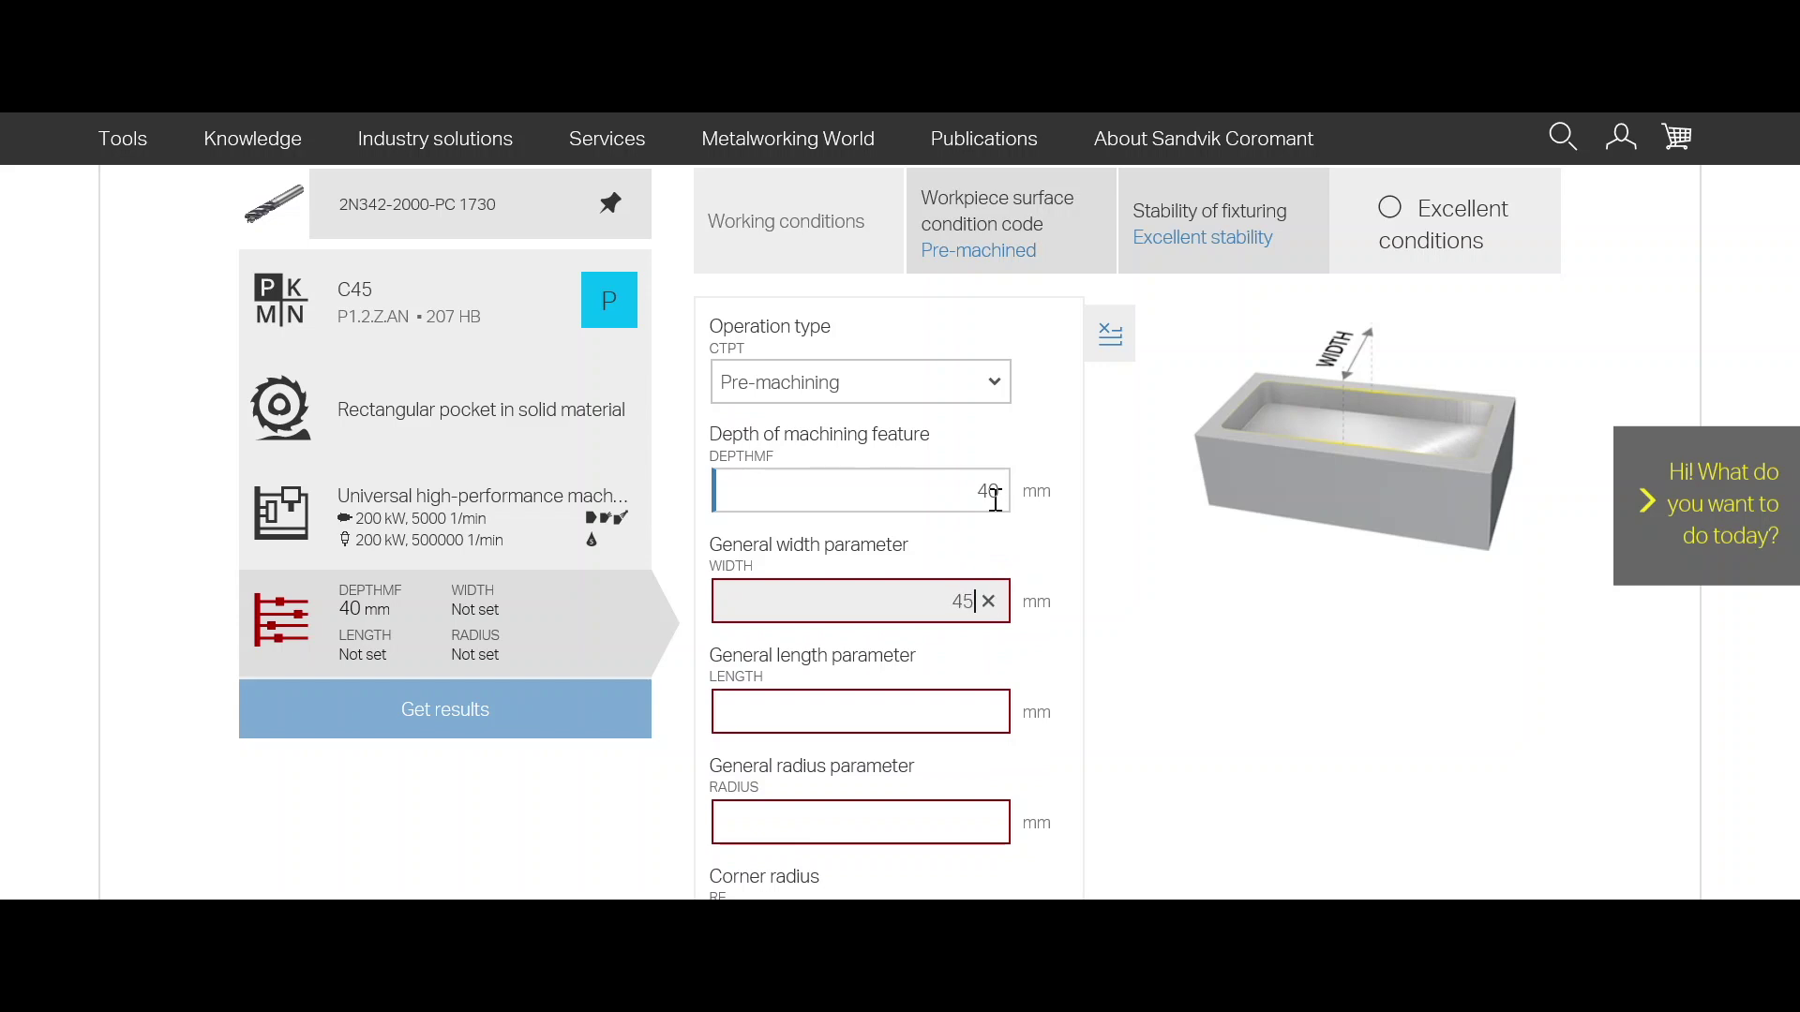
key("Tab")
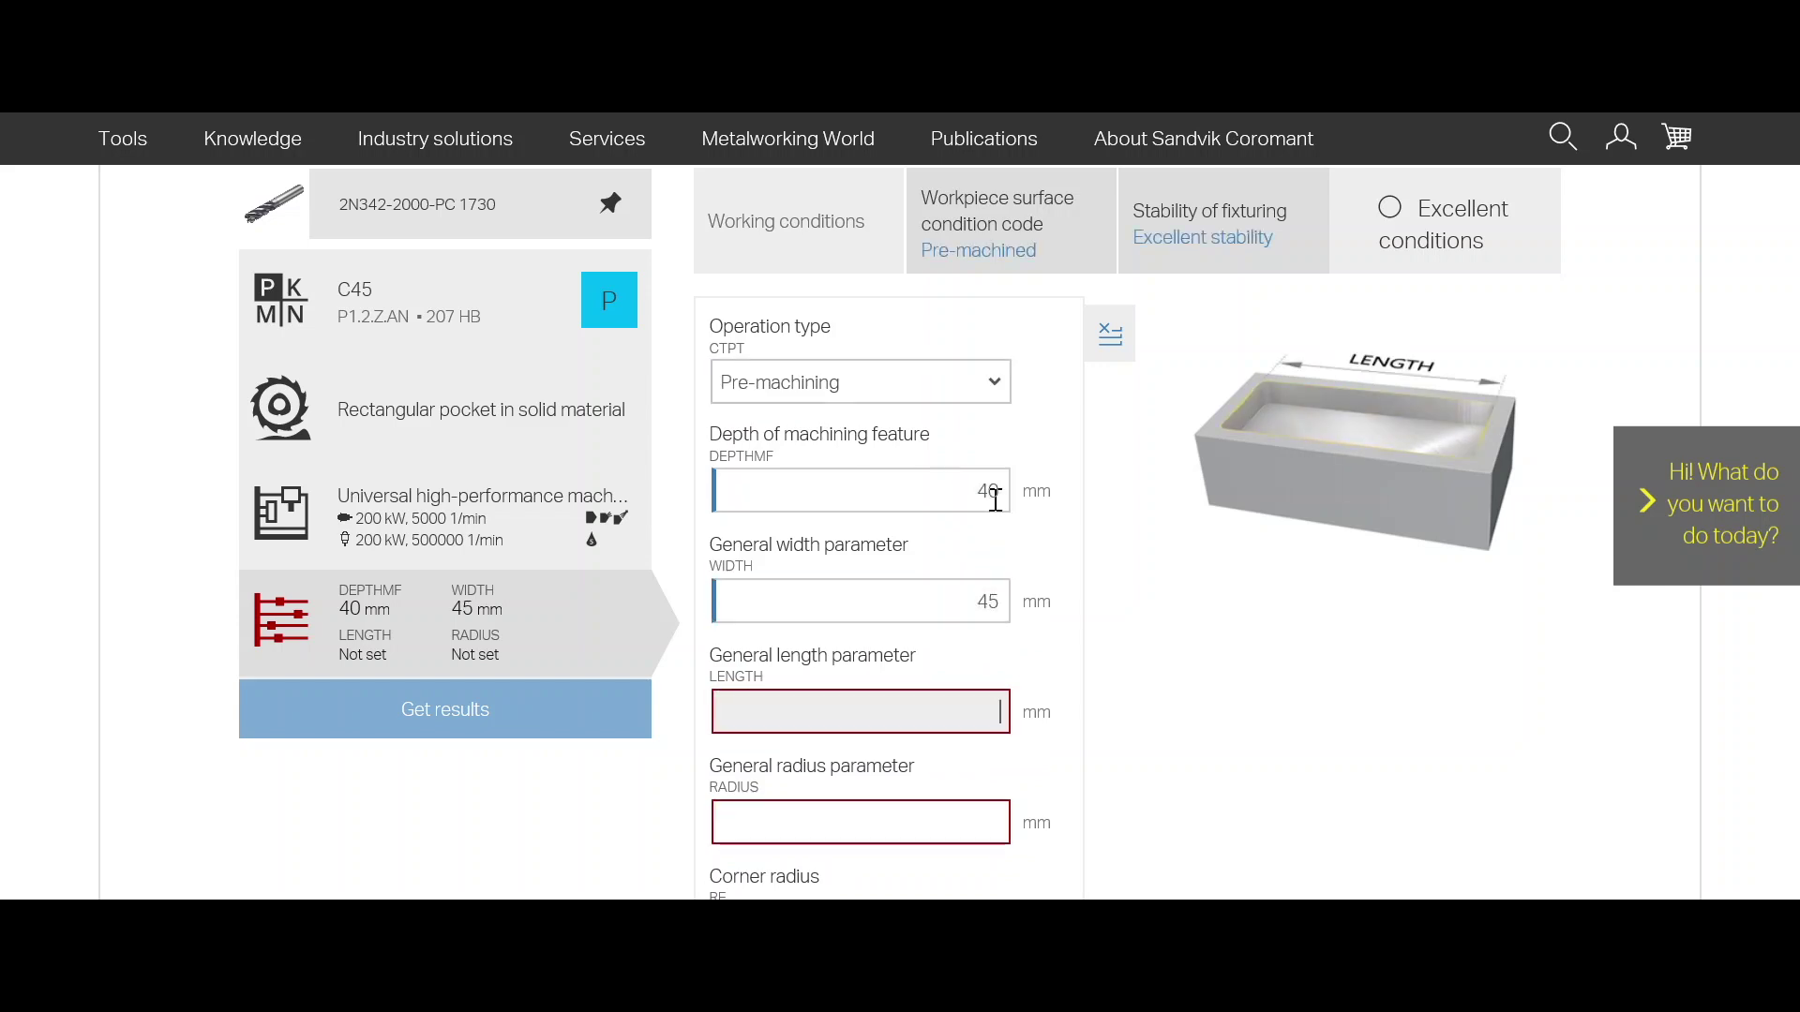
type("85")
key("Tab")
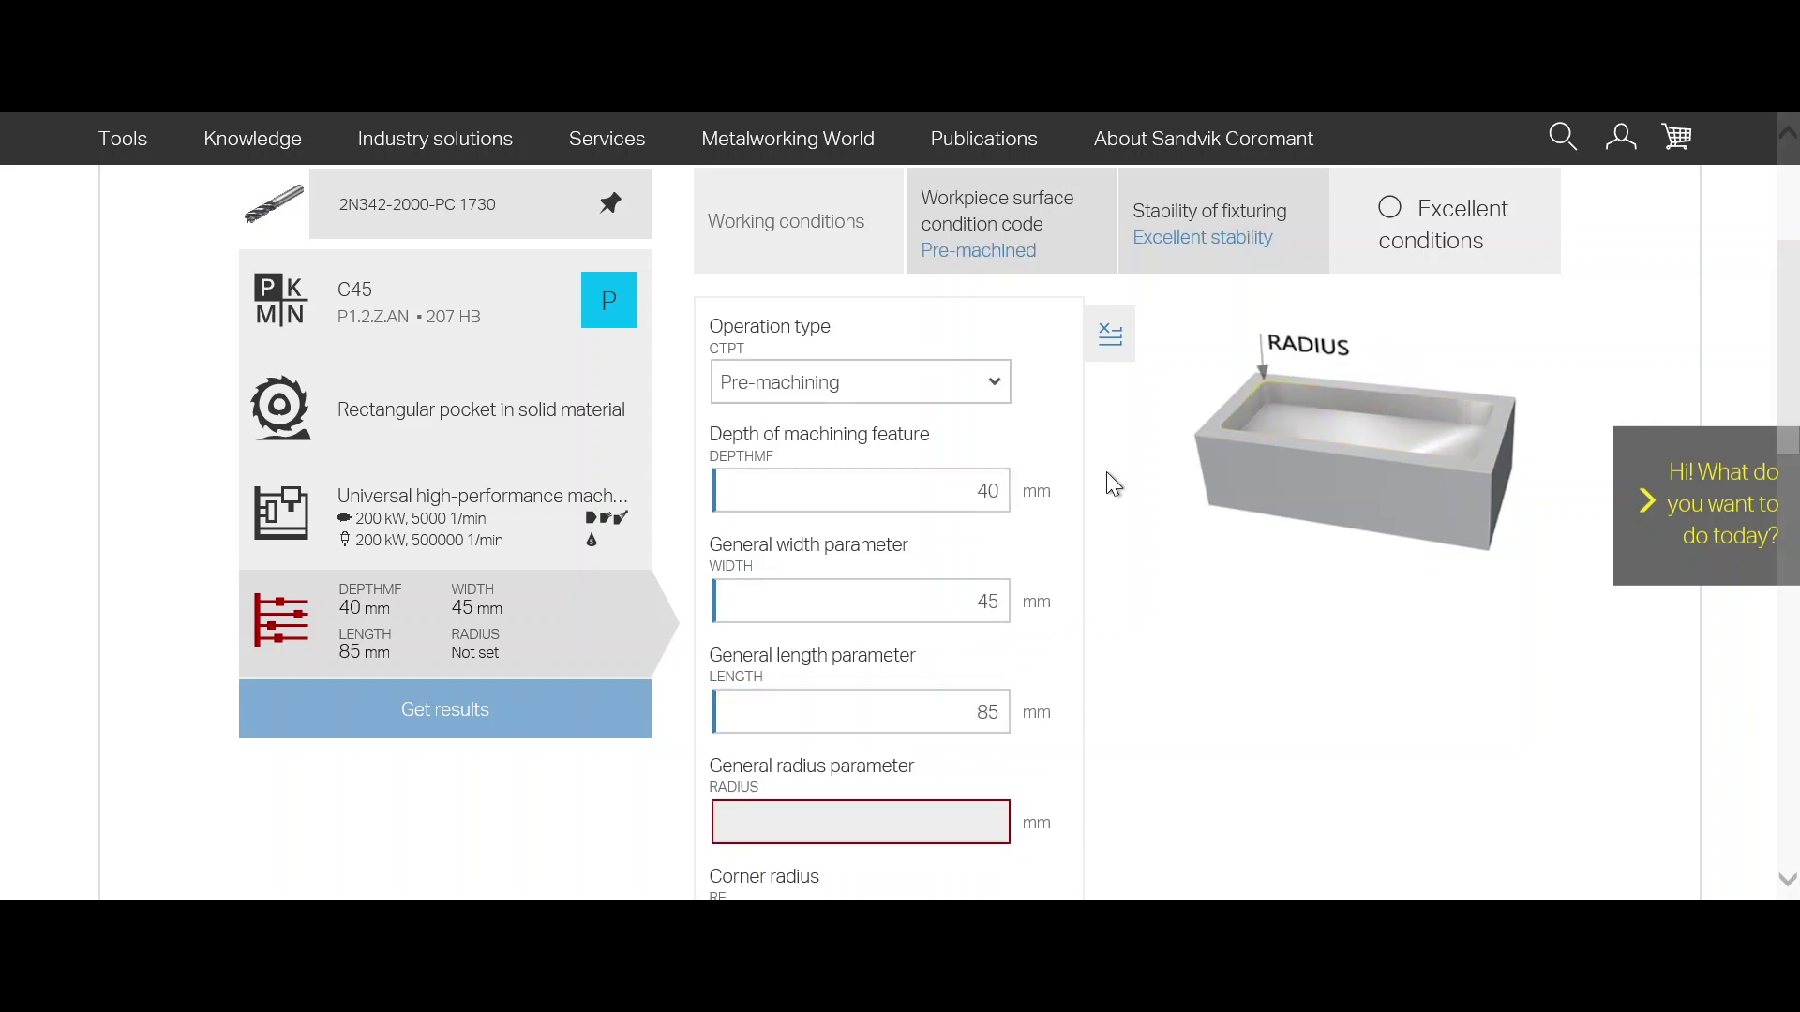
scroll(1144, 647, "down", 1)
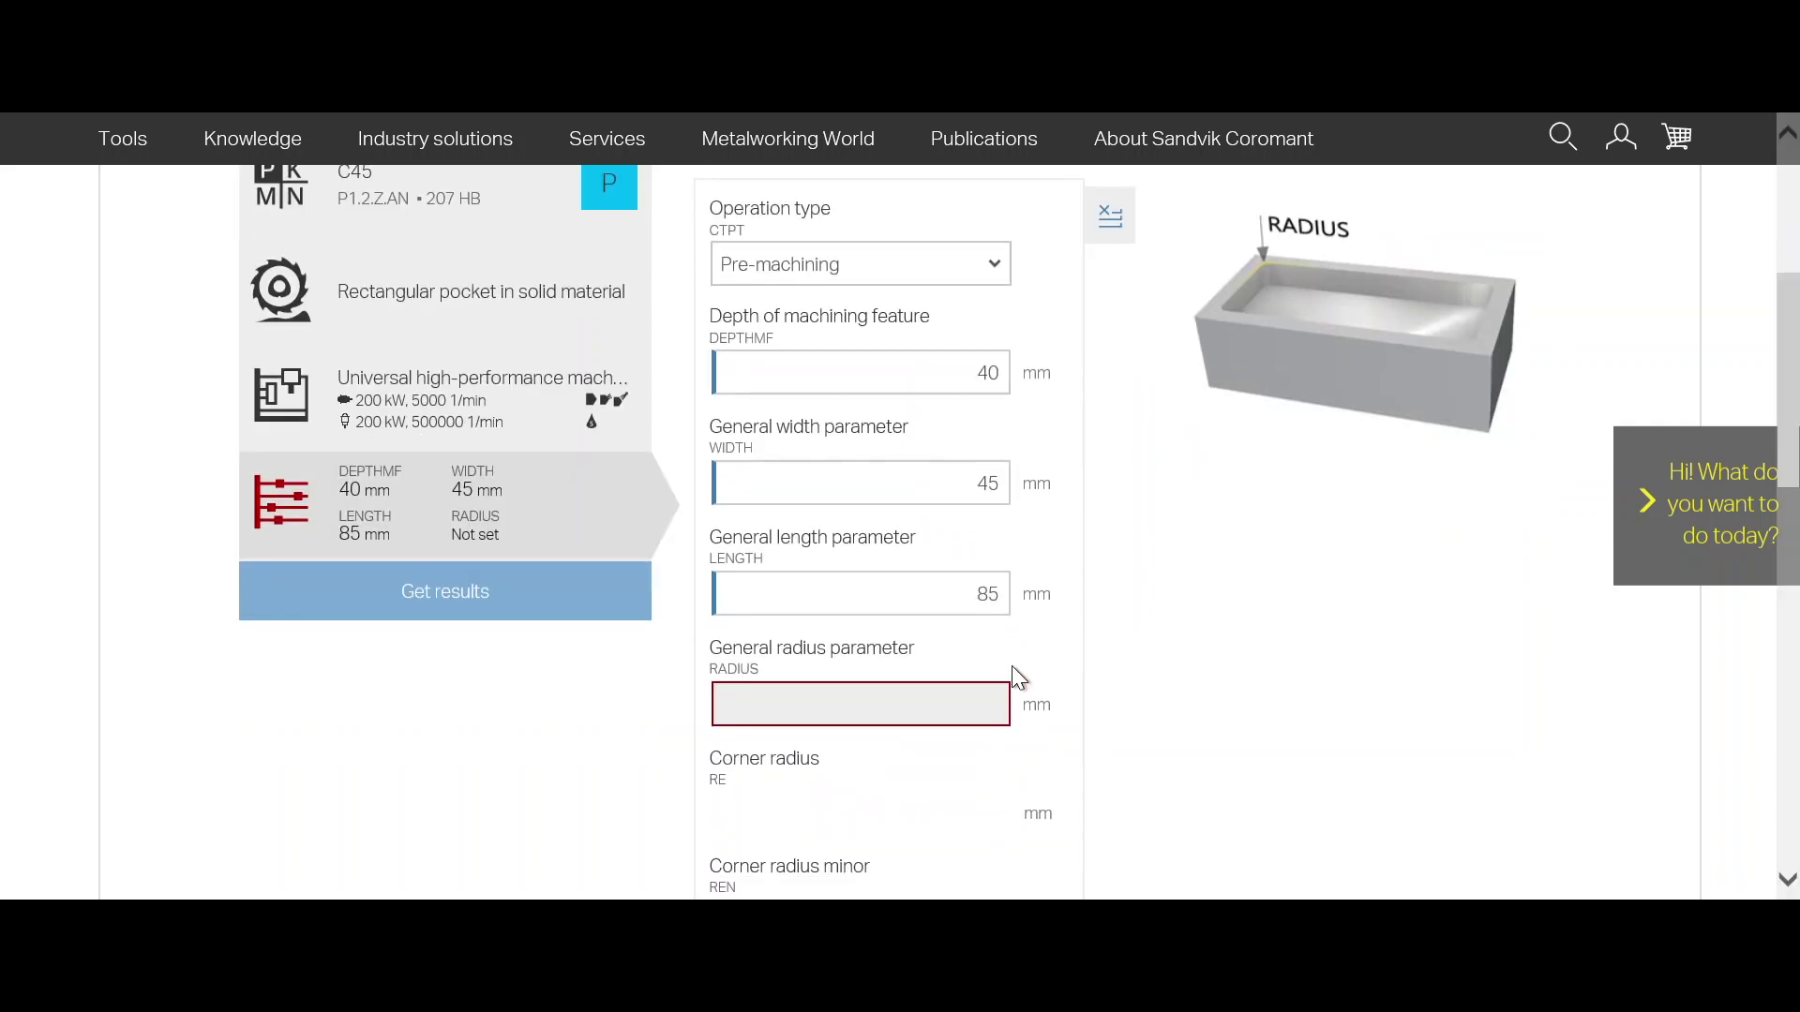
type("12")
scroll(1434, 746, "down", 2)
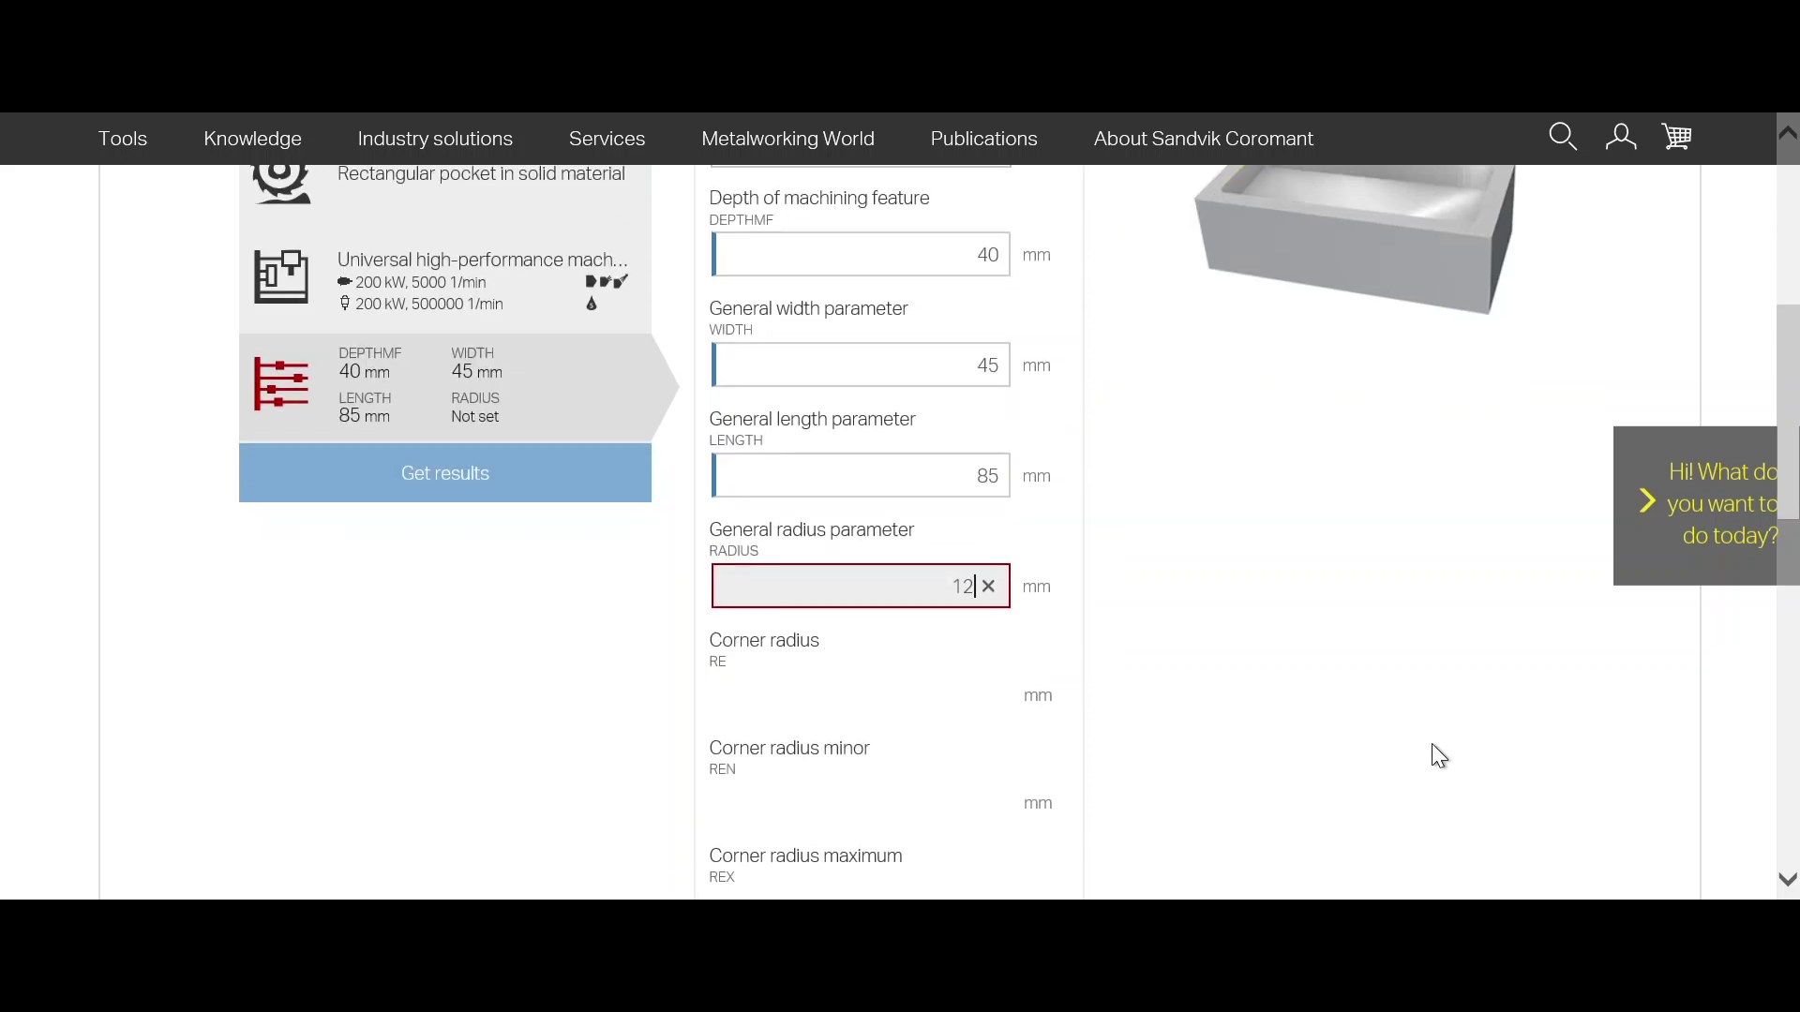
key("Return")
scroll(1380, 705, "down", 1)
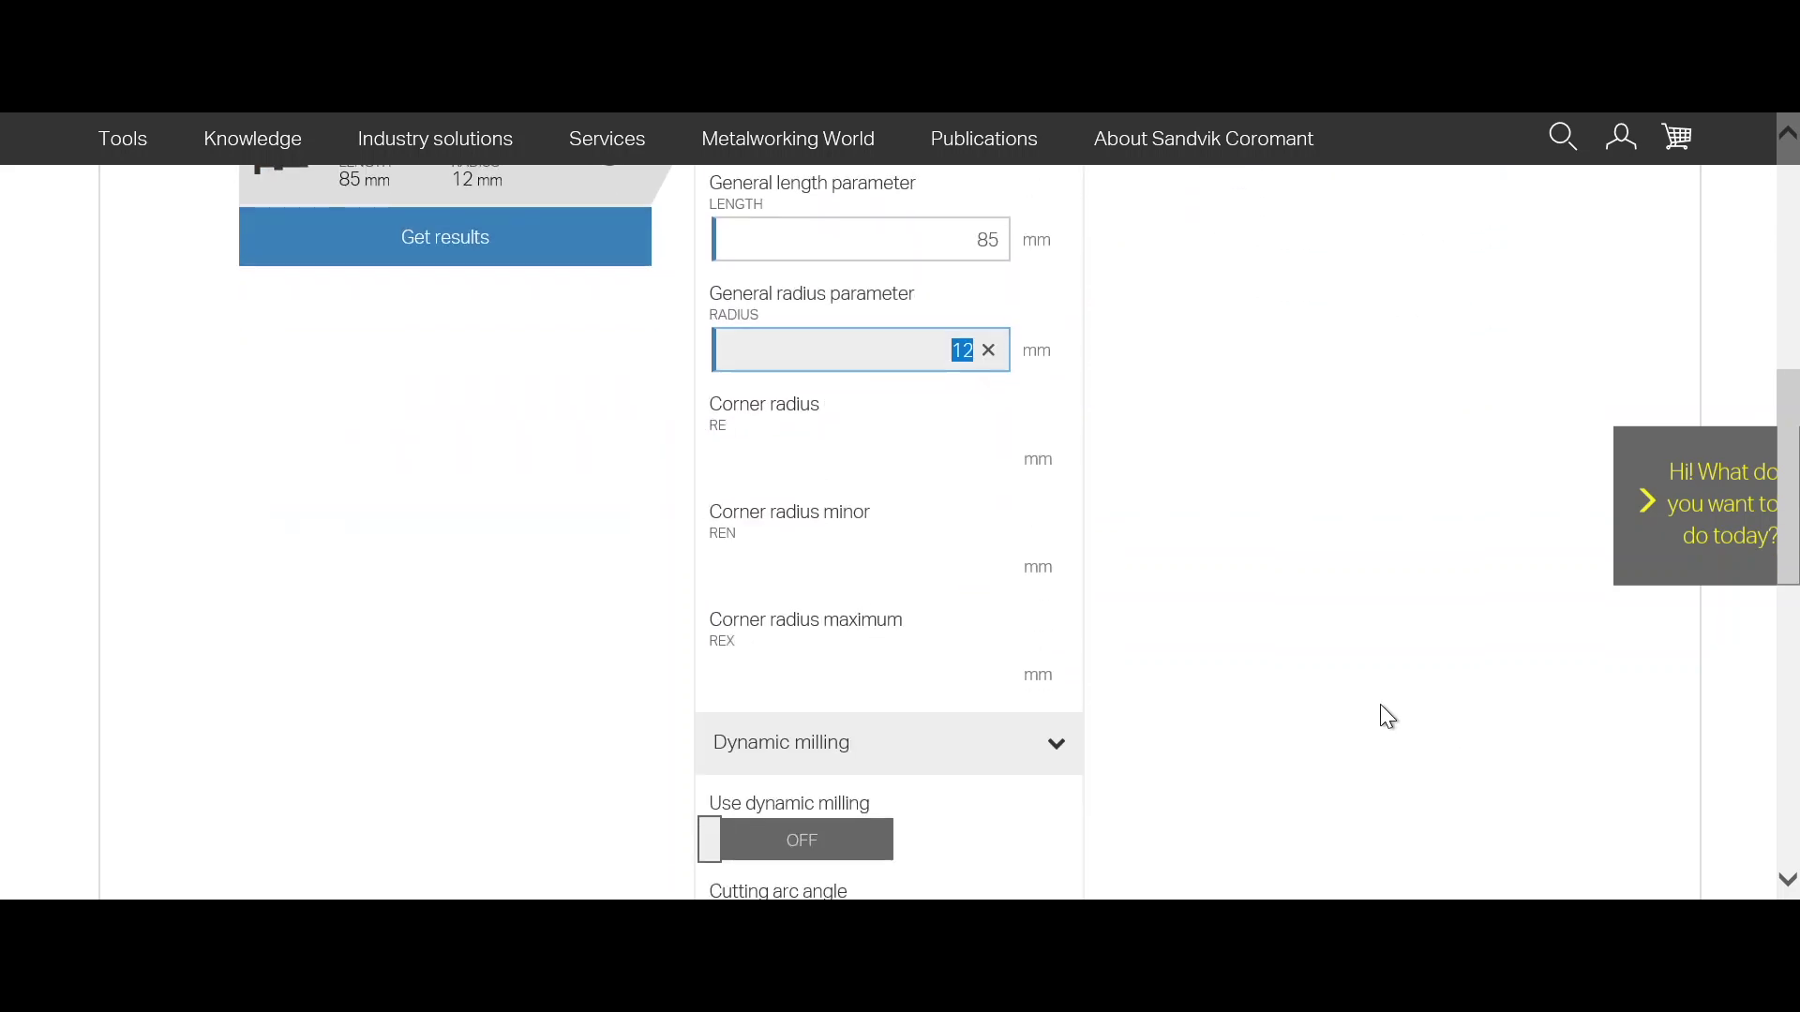
scroll(1312, 673, "down", 1)
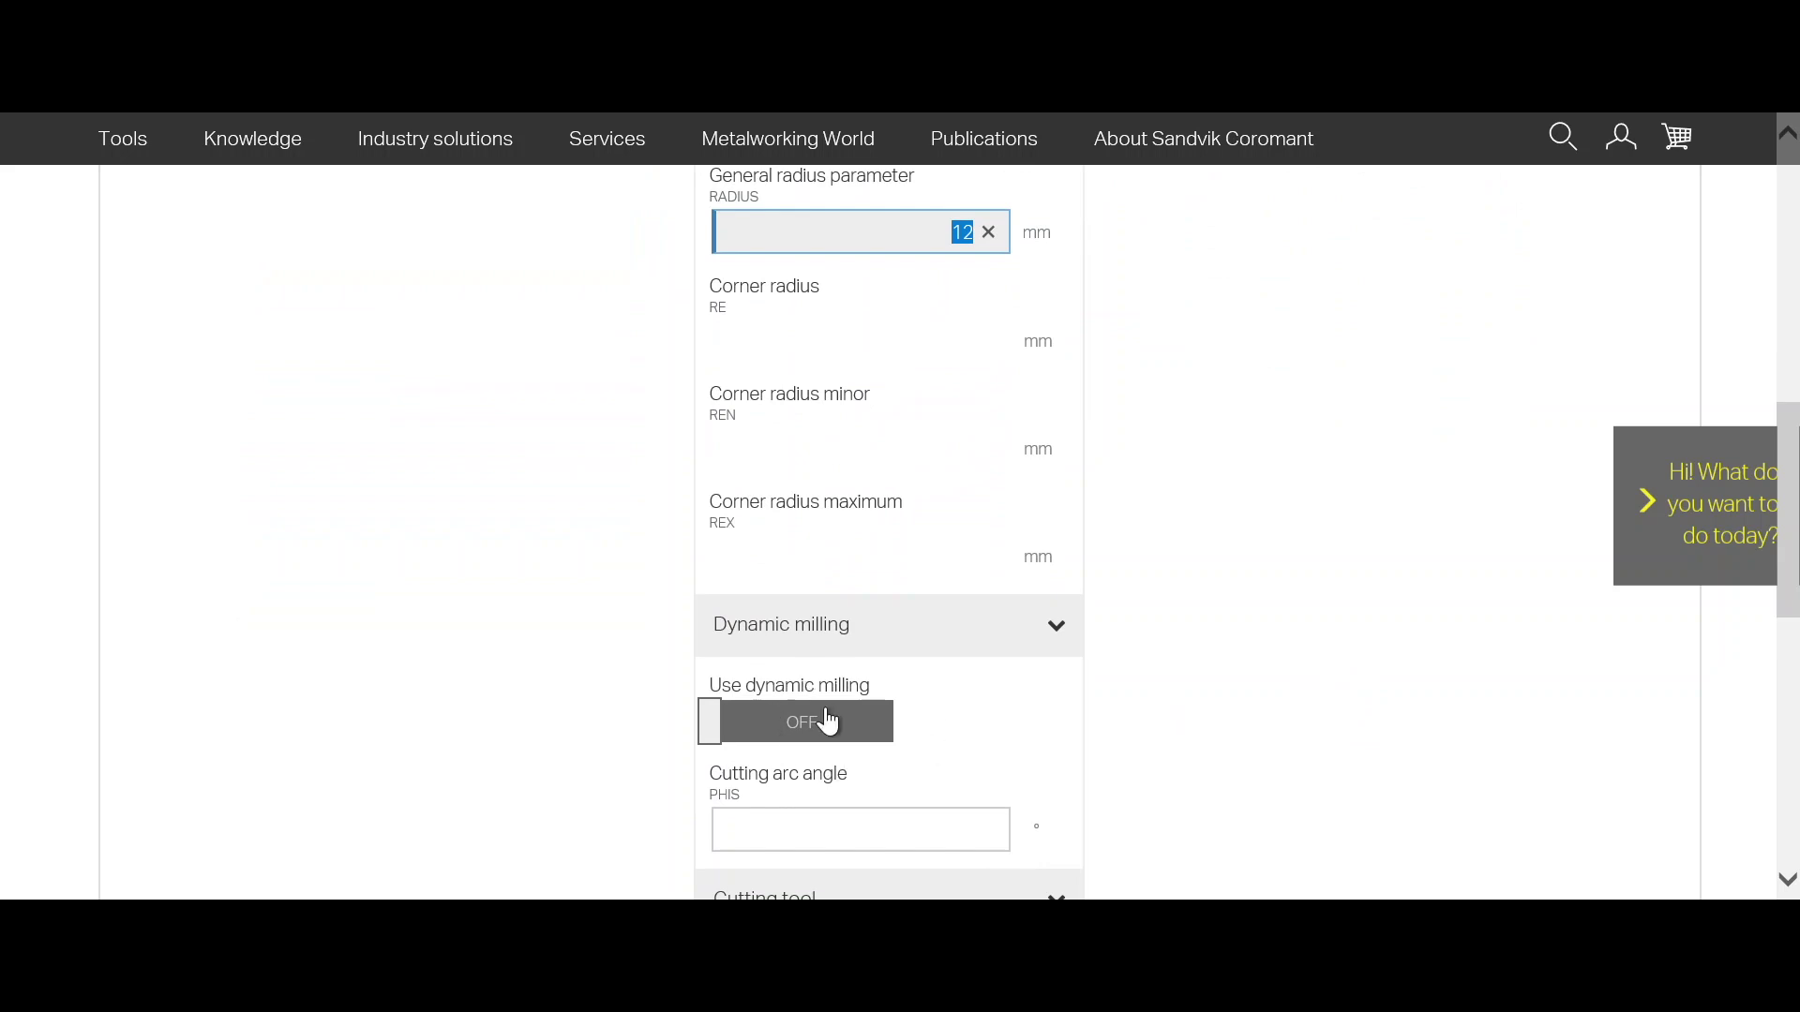
- Turn on dynamic milling with a 40° cutting arc angle for the pocket
left_click(812, 741)
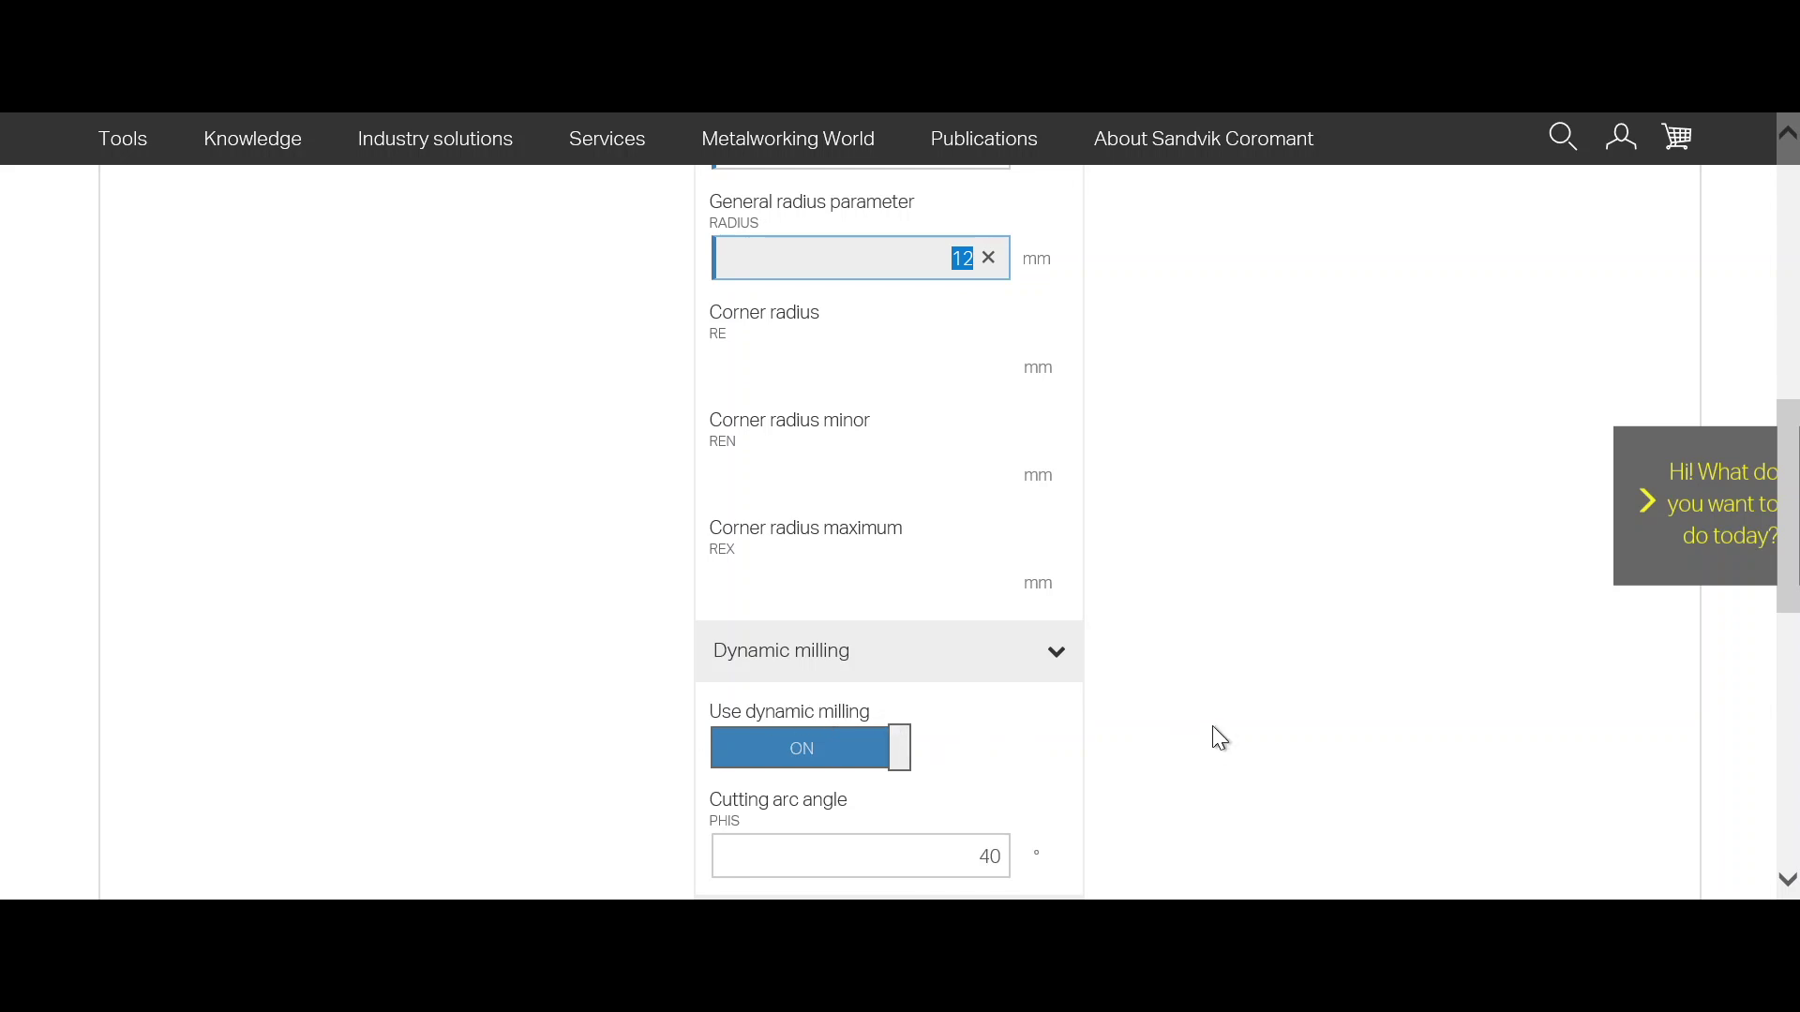
scroll(1238, 749, "up", 5)
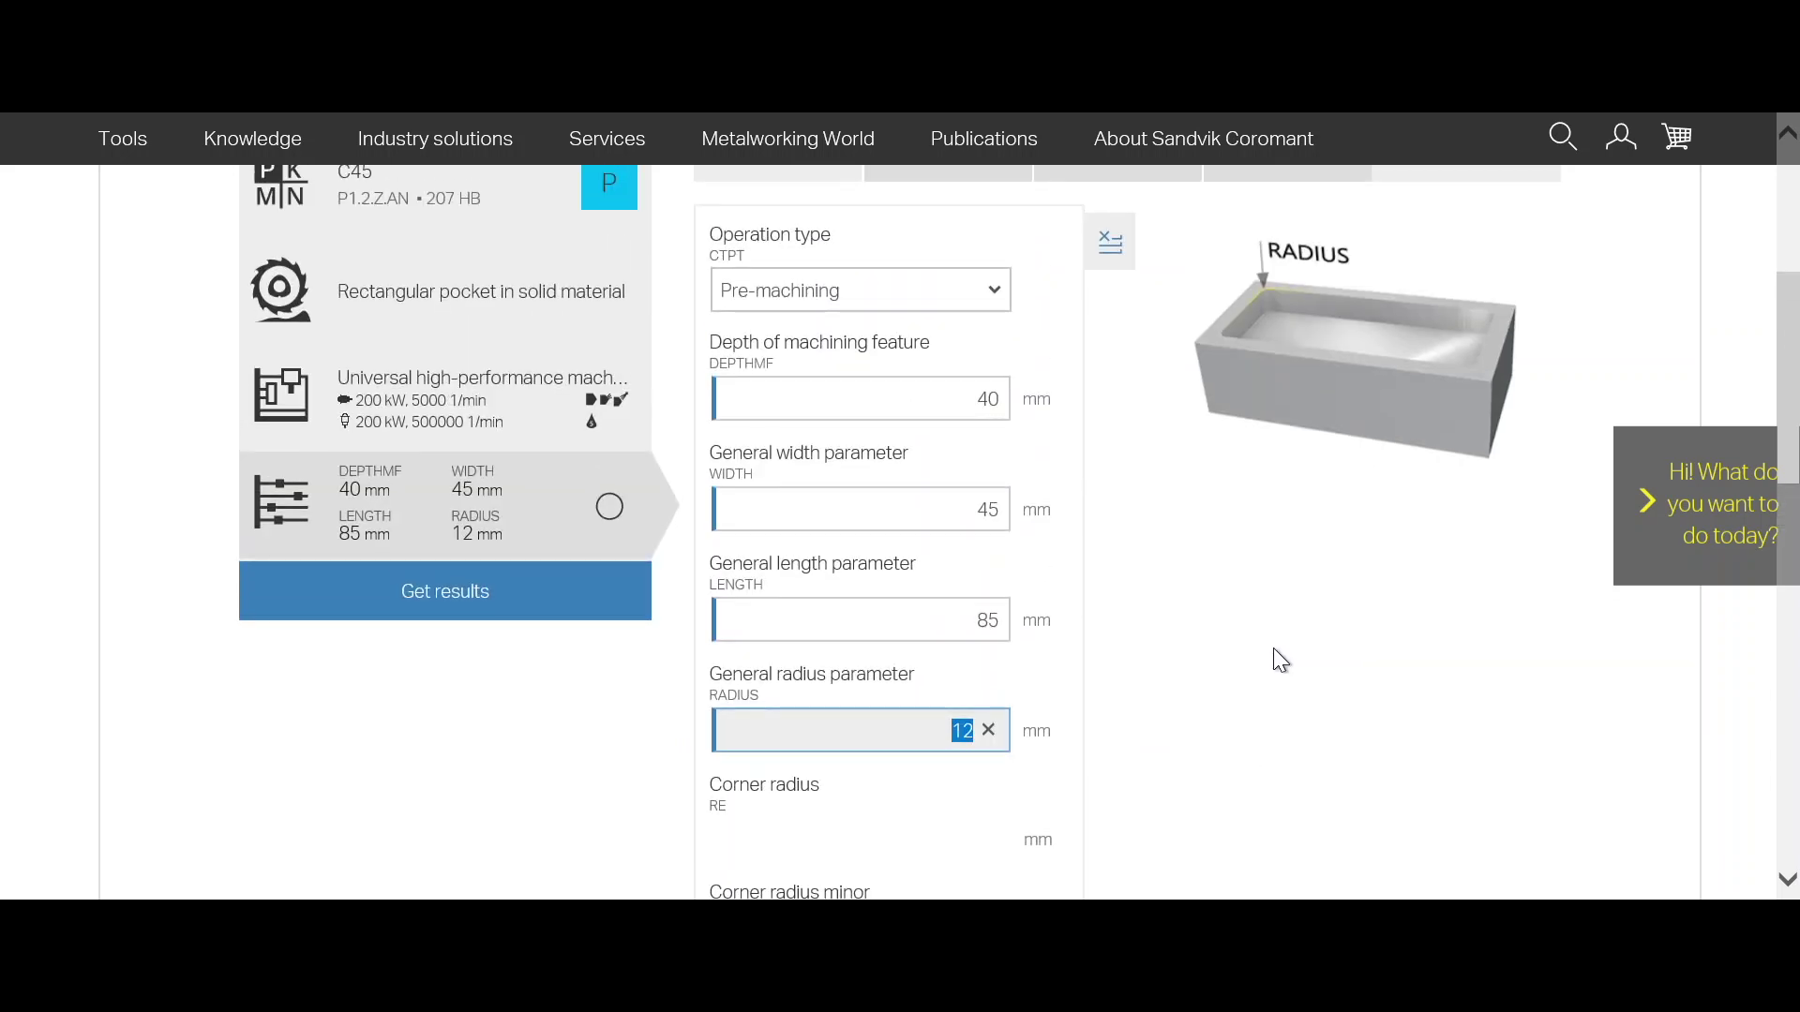
scroll(1277, 661, "down", 4)
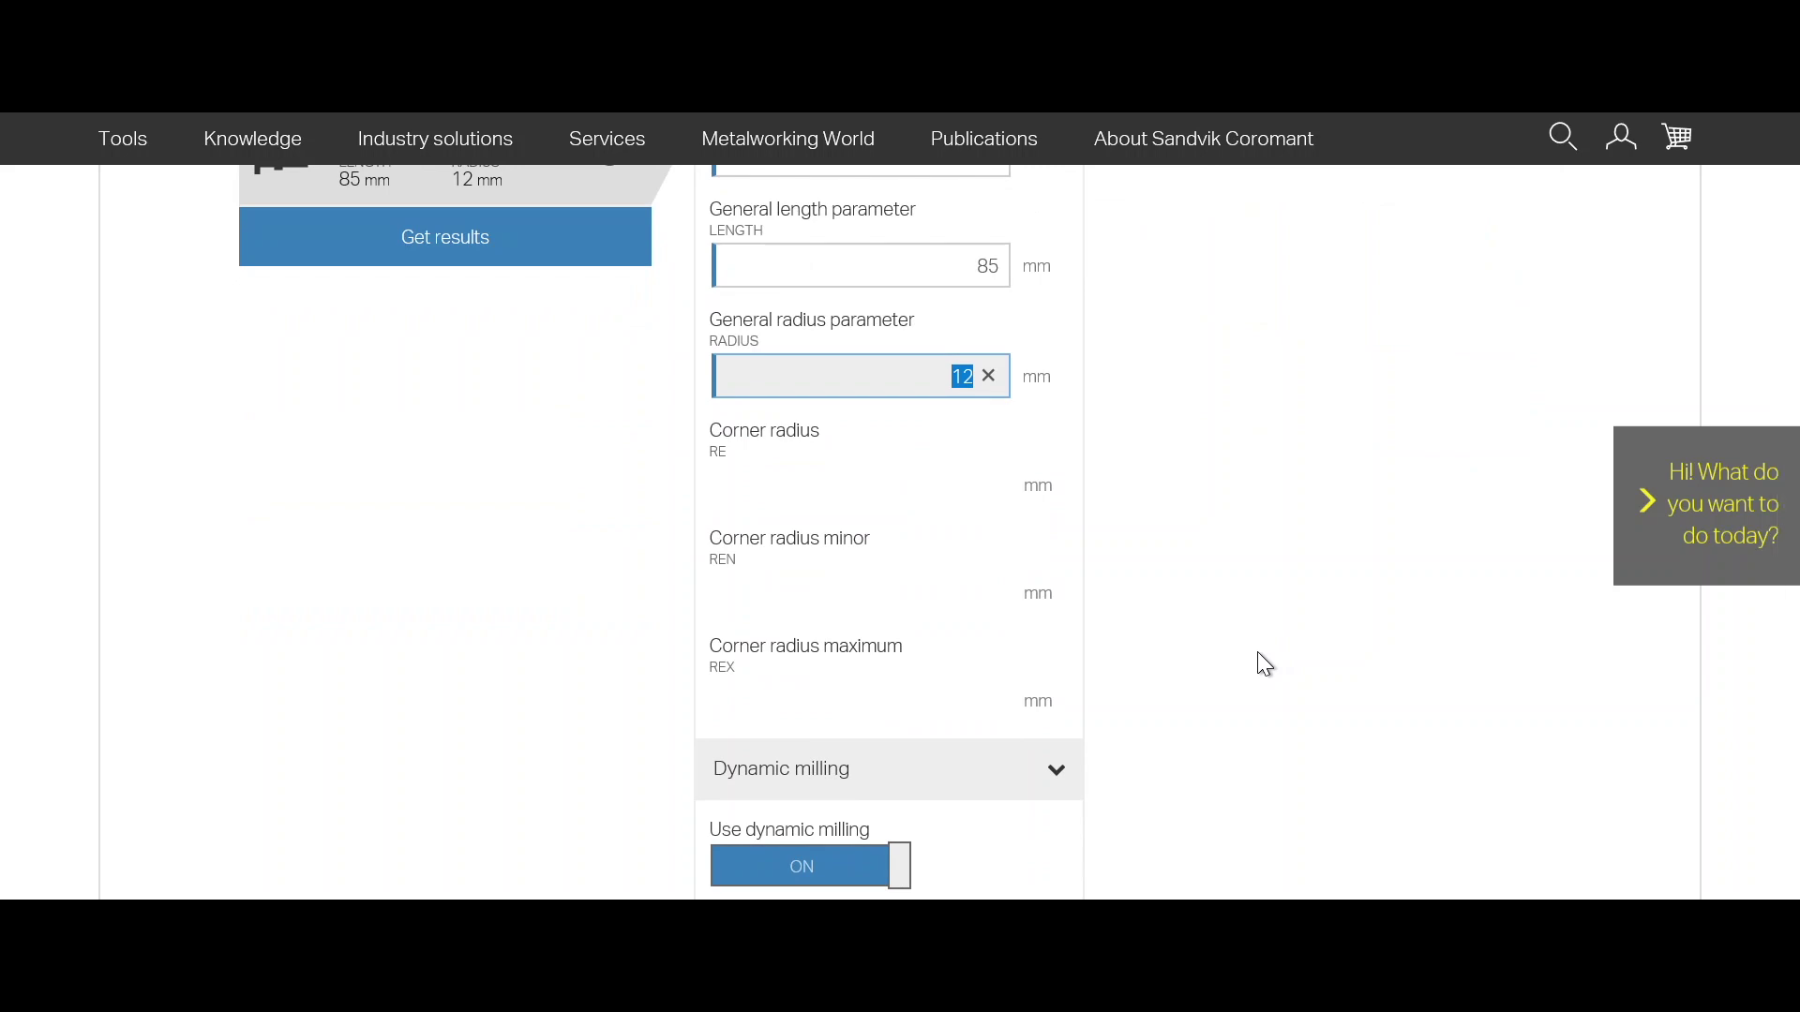
scroll(441, 610, "up", 4)
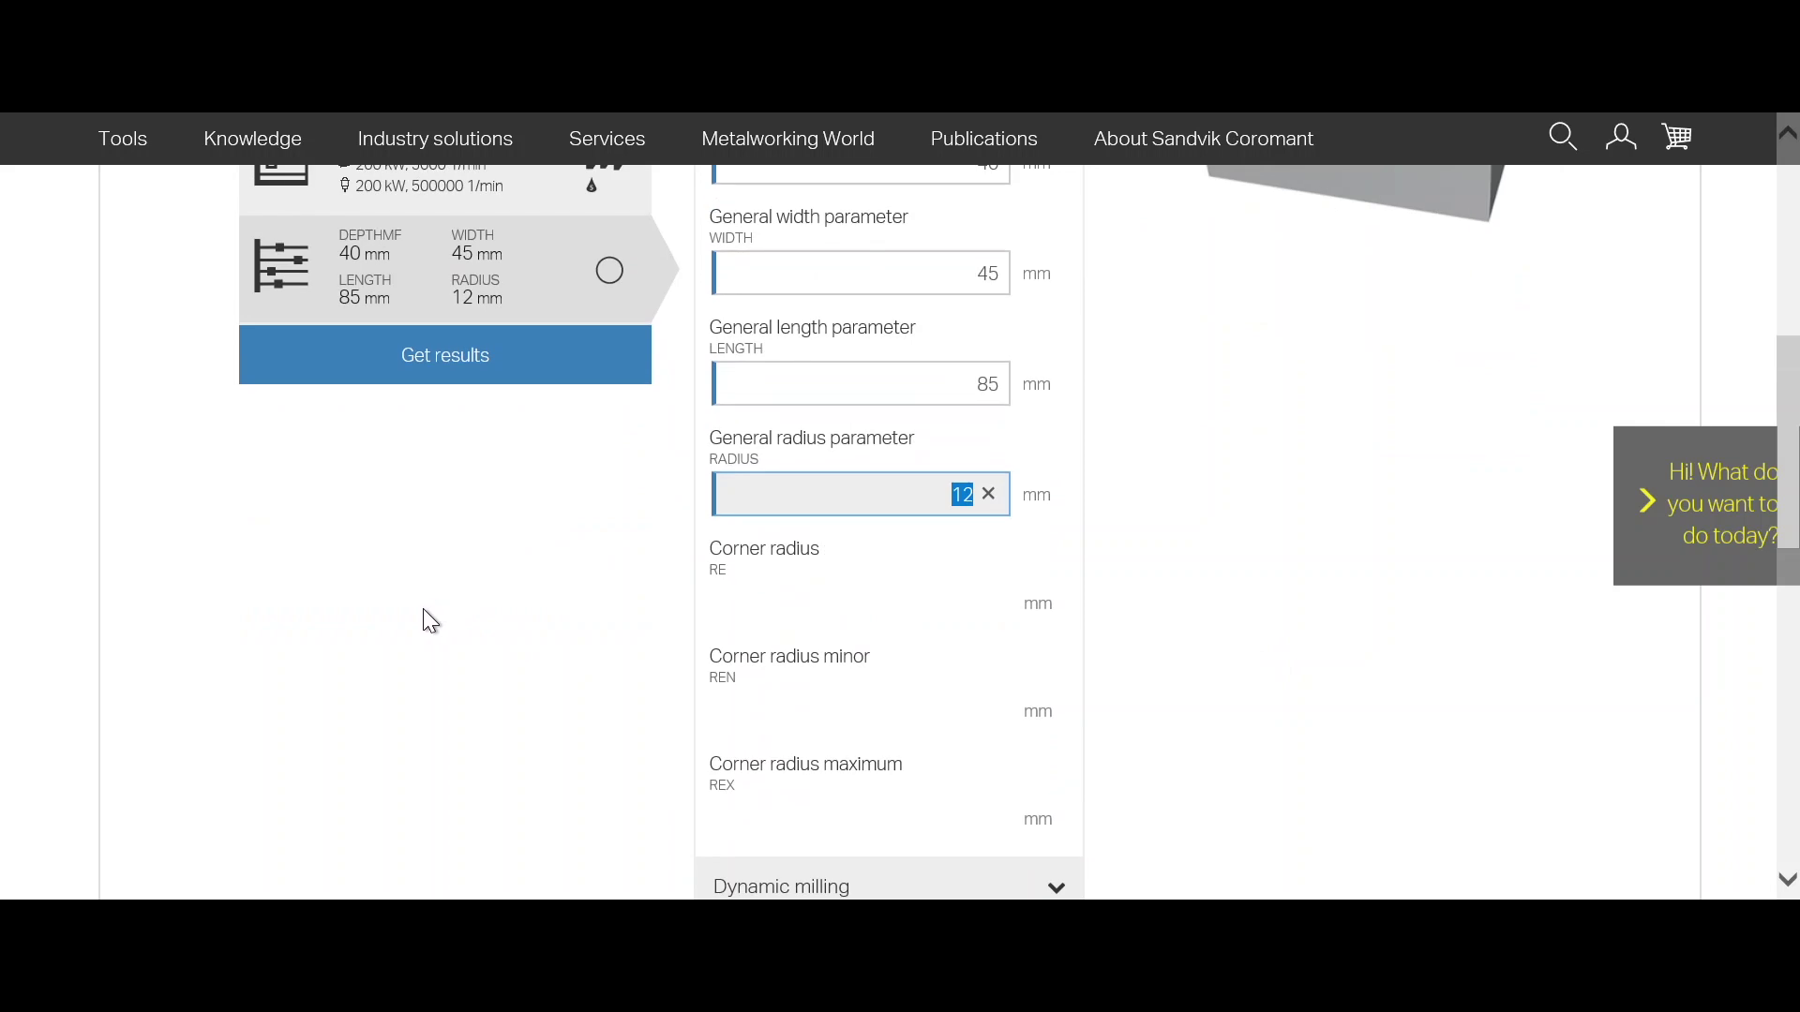
scroll(487, 693, "up", 1)
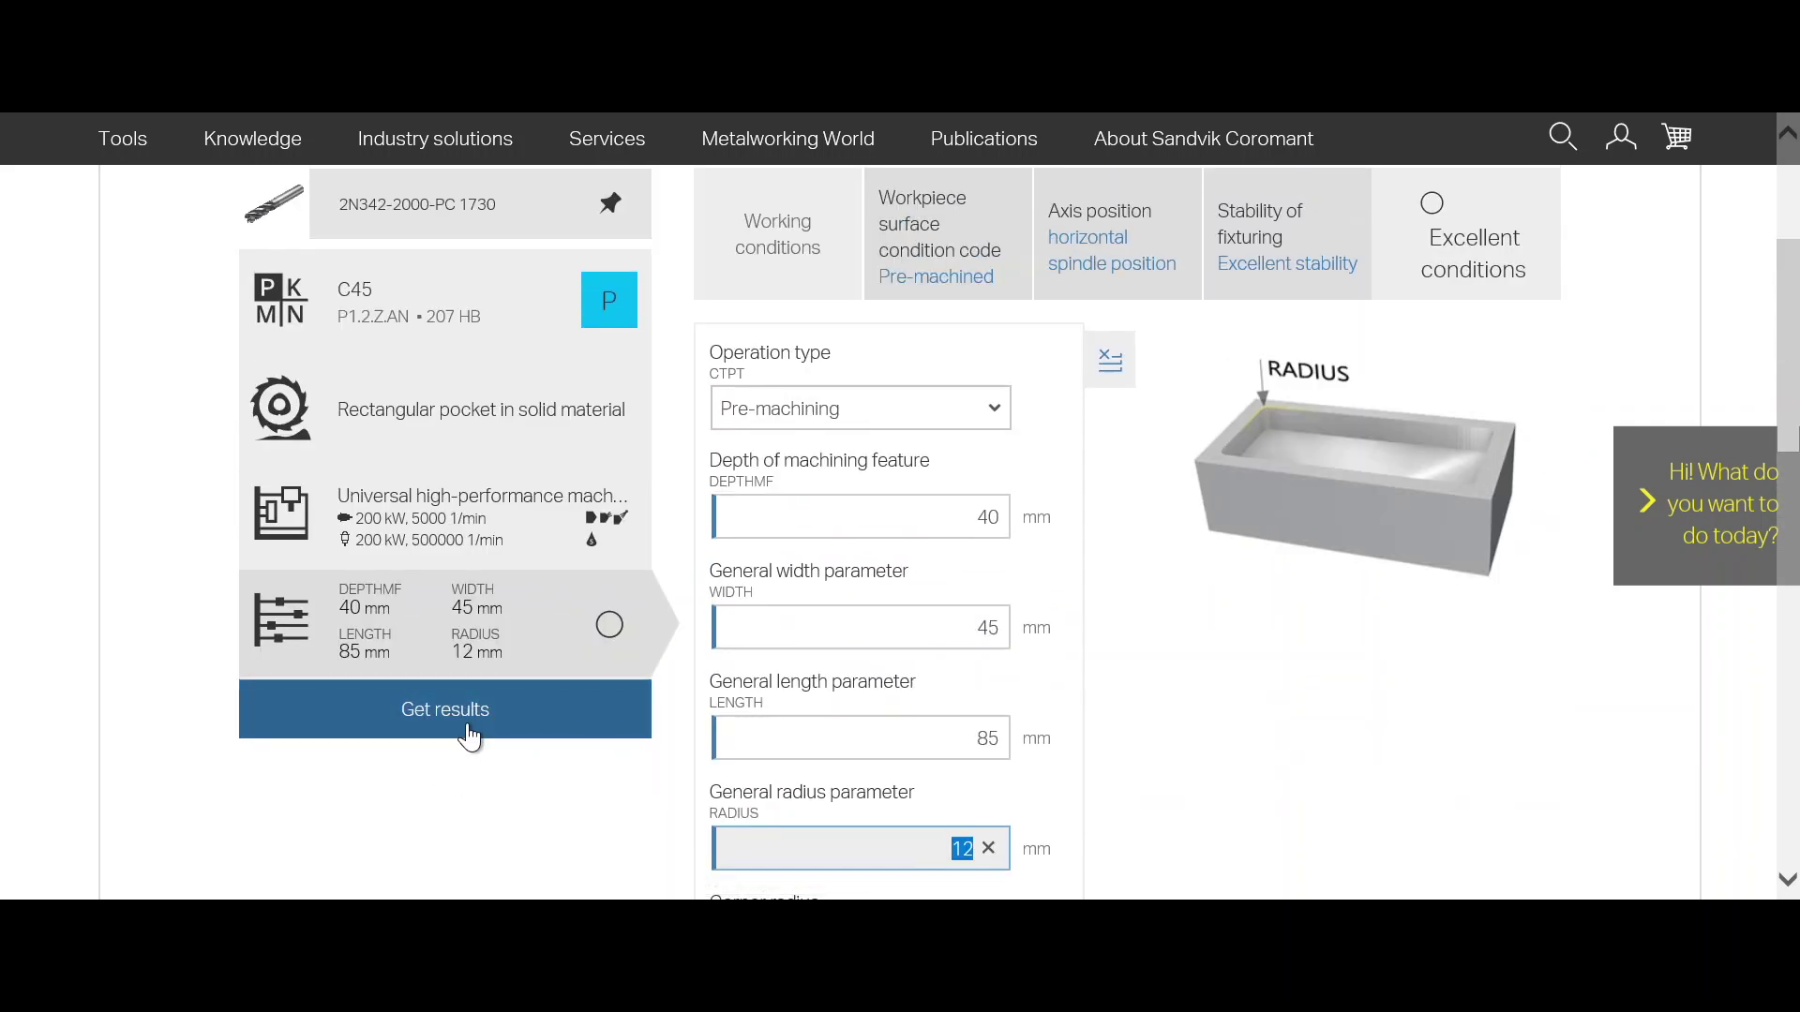
- Get results and show the solution's detailed cutting data as one Parameters table
left_click(444, 728)
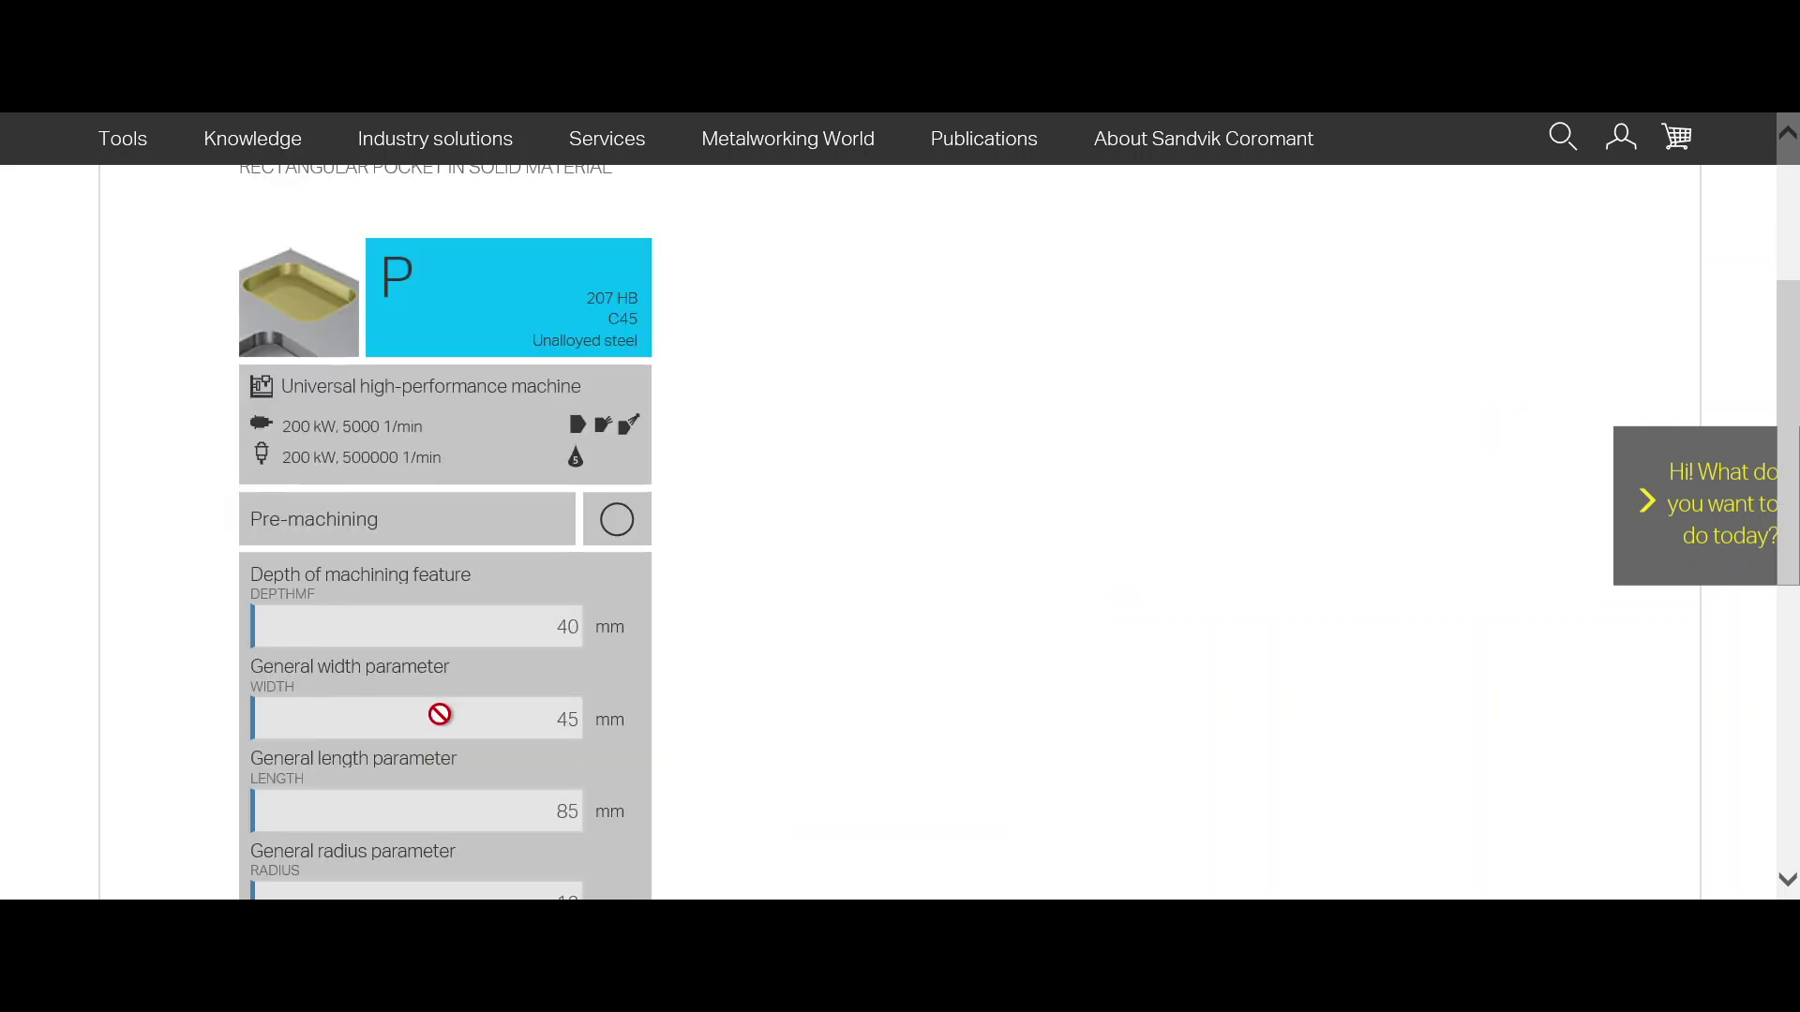
scroll(1406, 693, "down", 1)
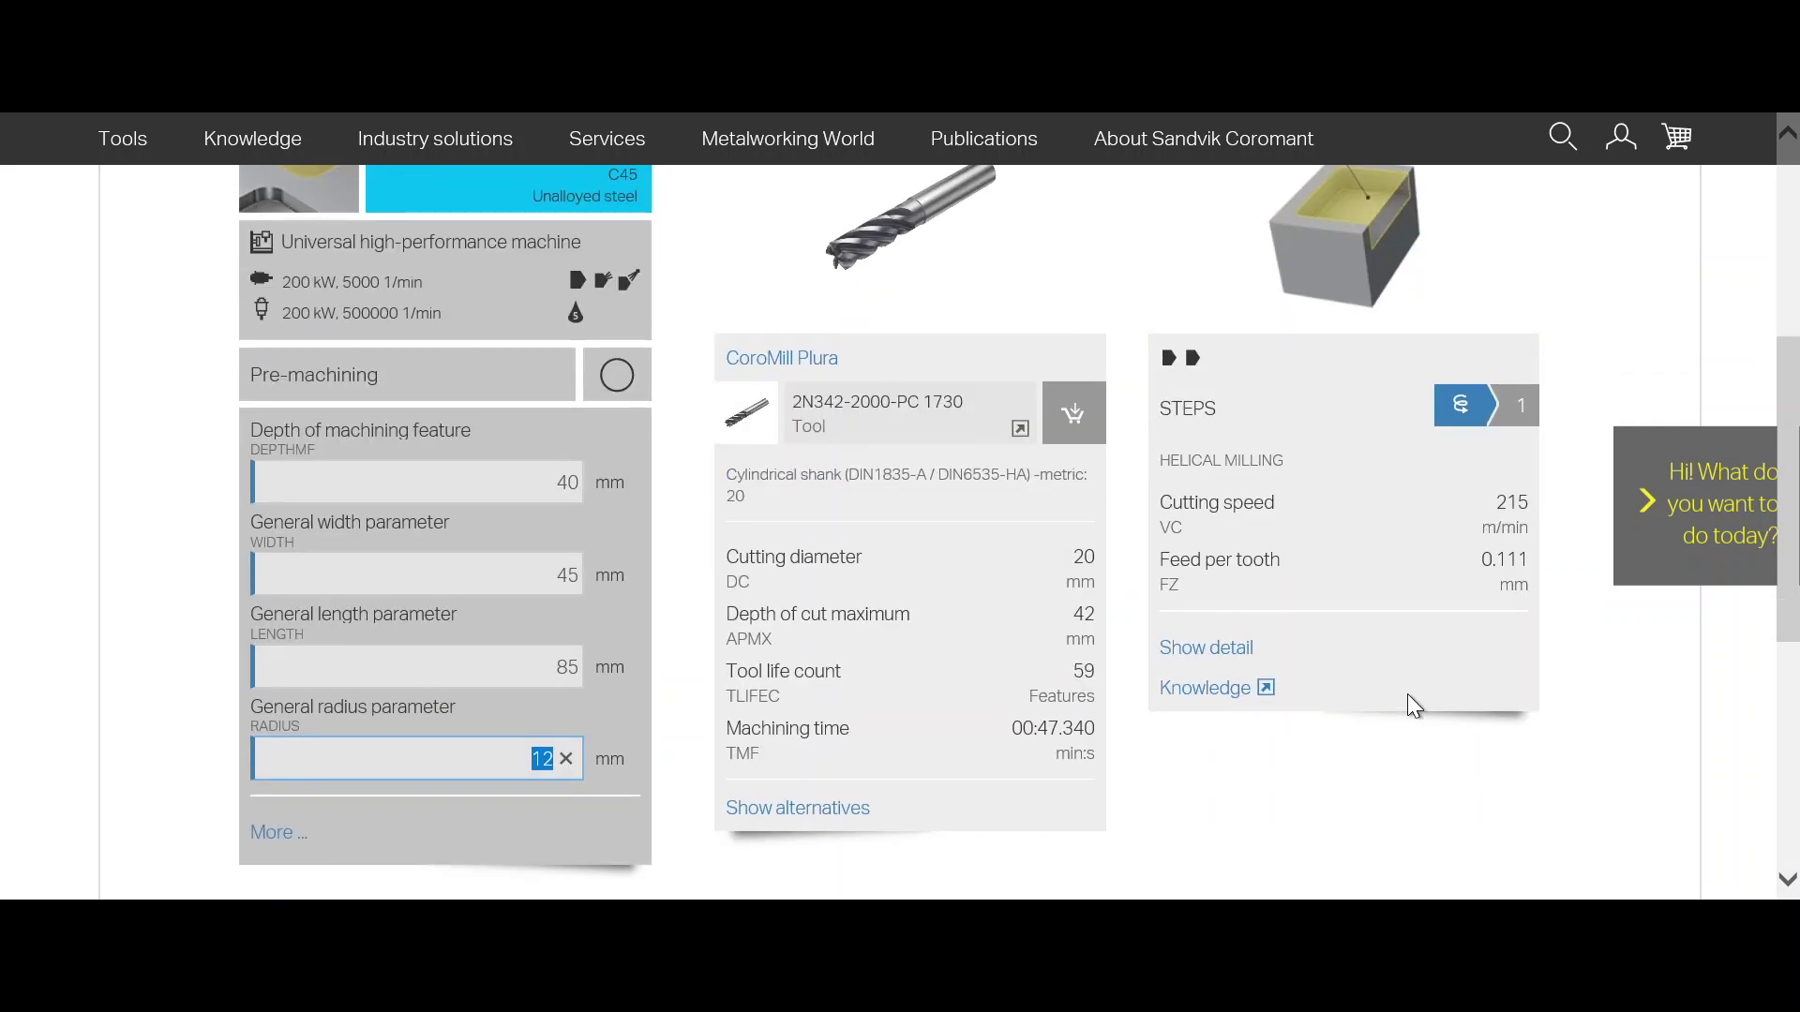
left_click(1207, 654)
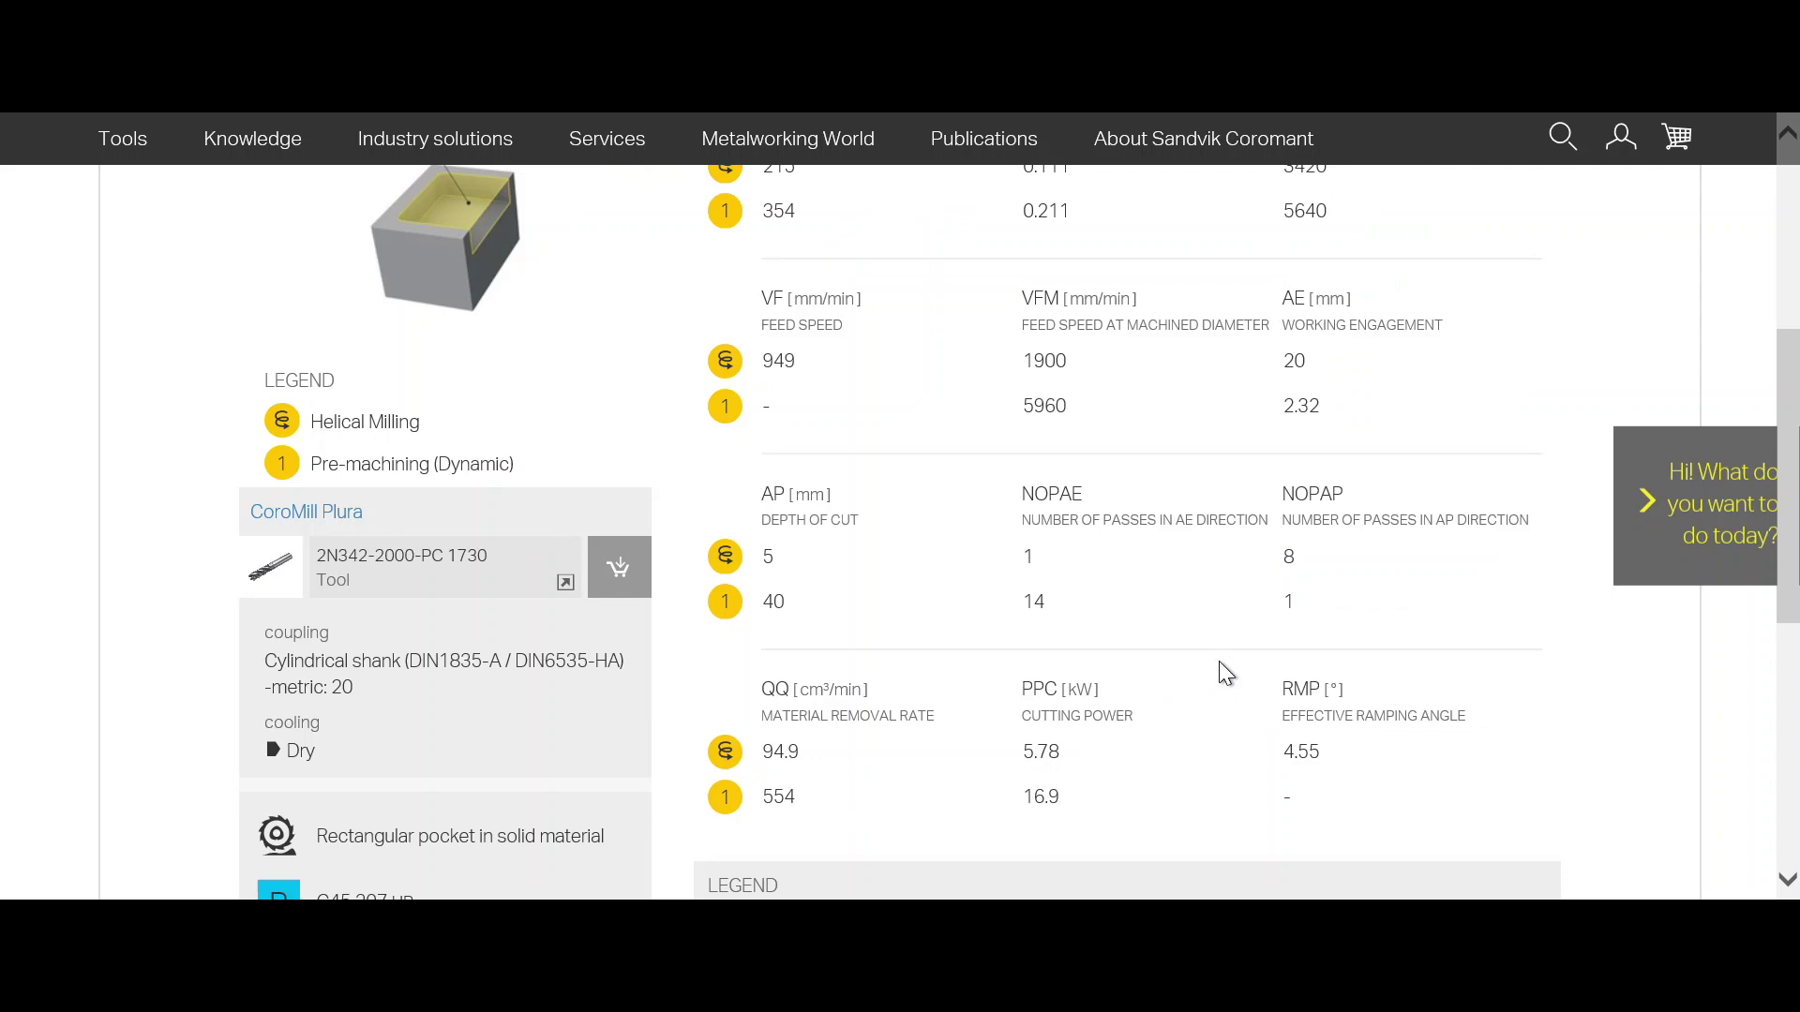
scroll(1171, 728, "up", 2)
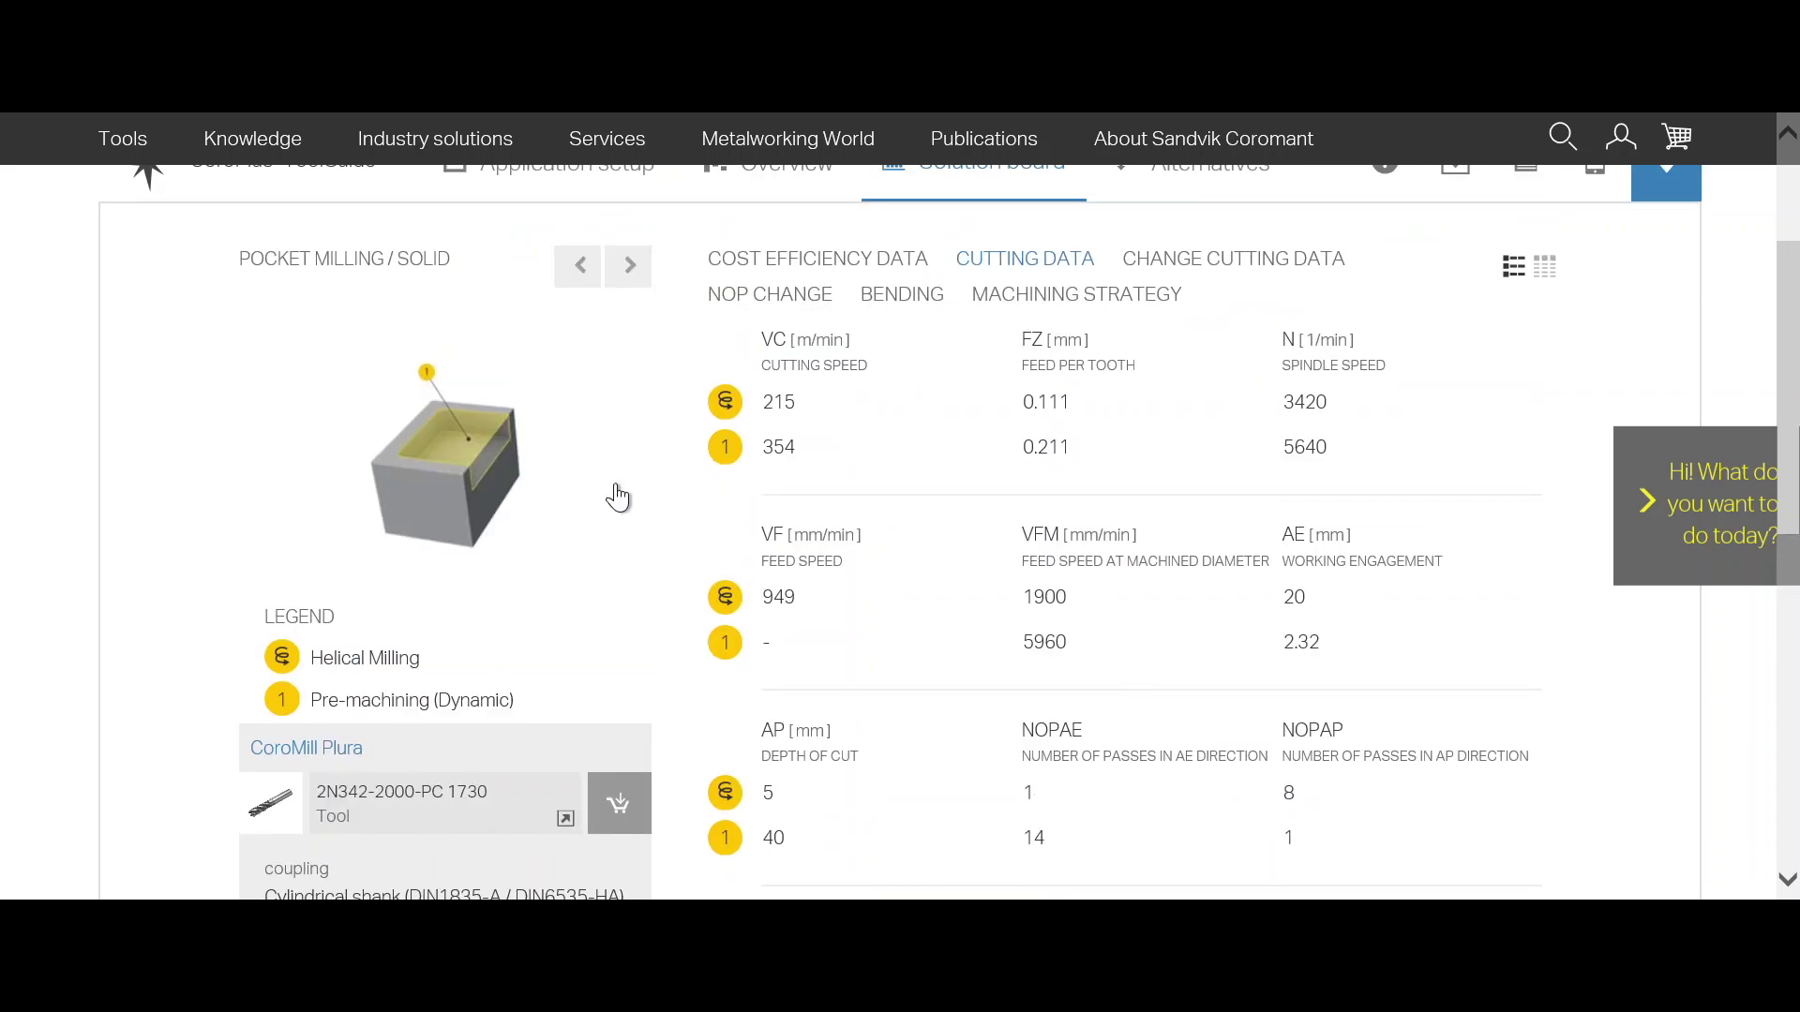
left_click(1516, 270)
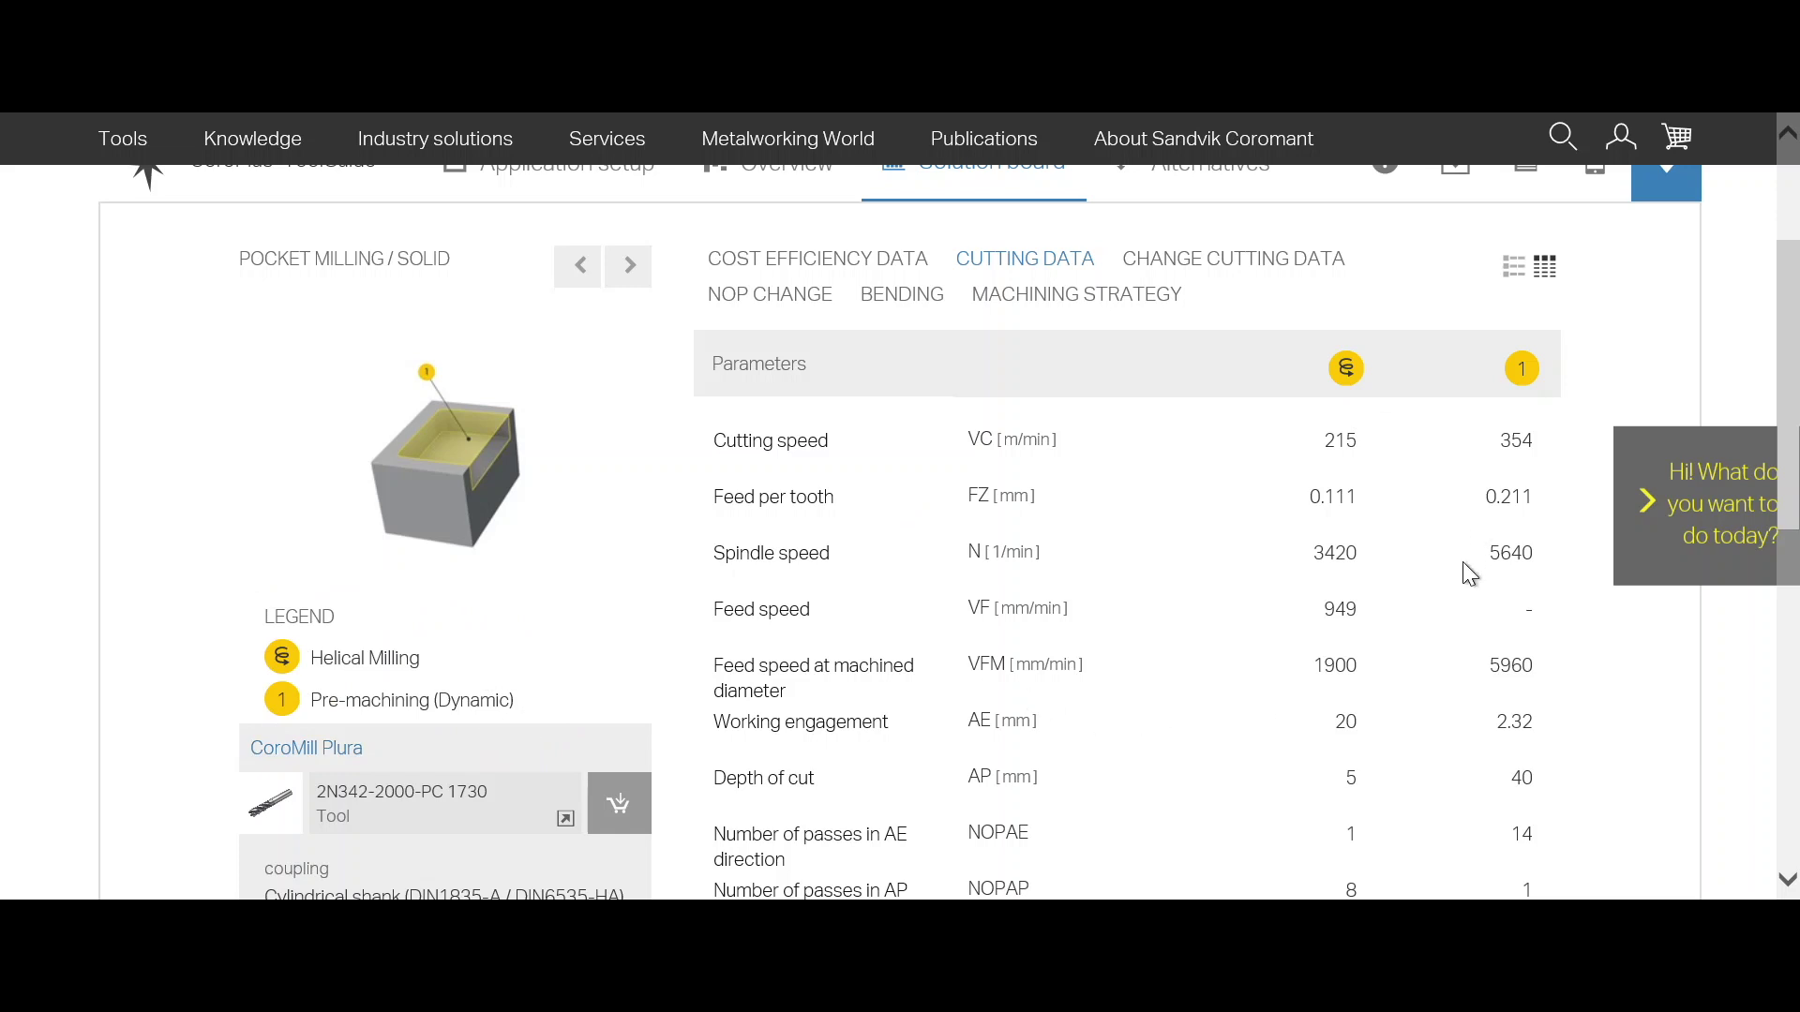
scroll(1460, 572, "down", 1)
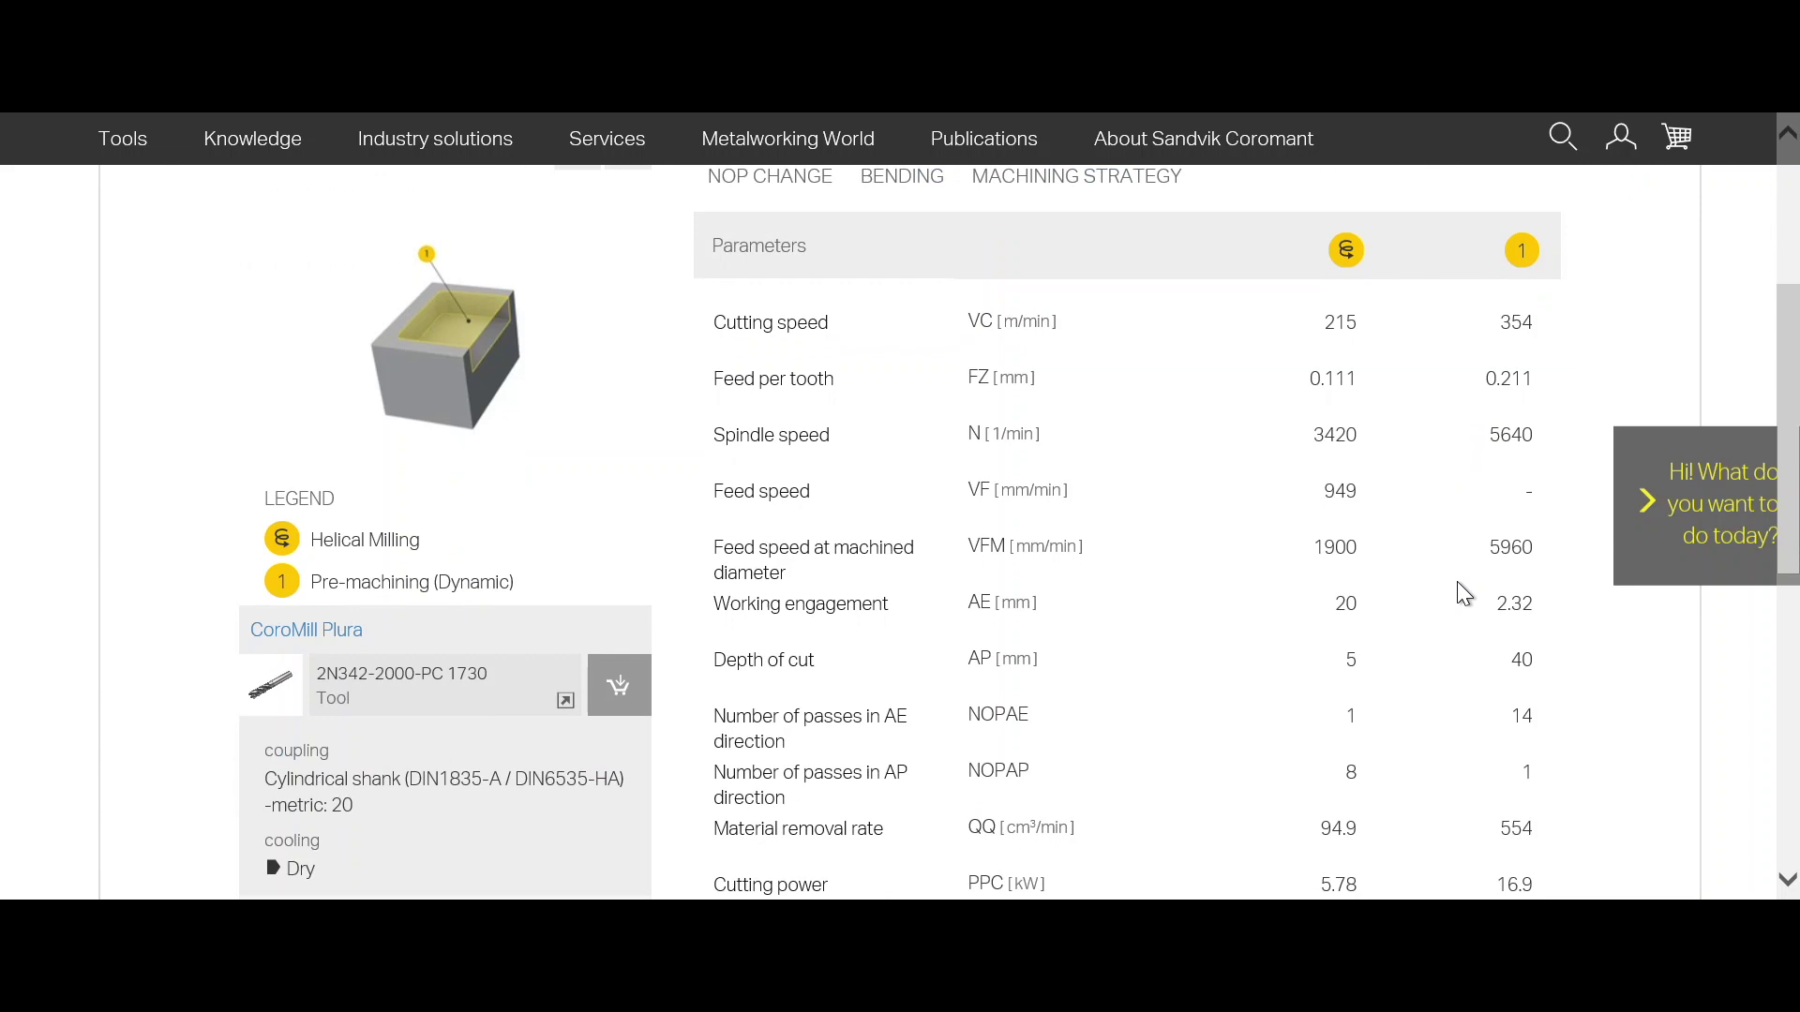
scroll(1459, 591, "down", 1)
scroll(1458, 590, "up", 1)
scroll(1362, 423, "down", 1)
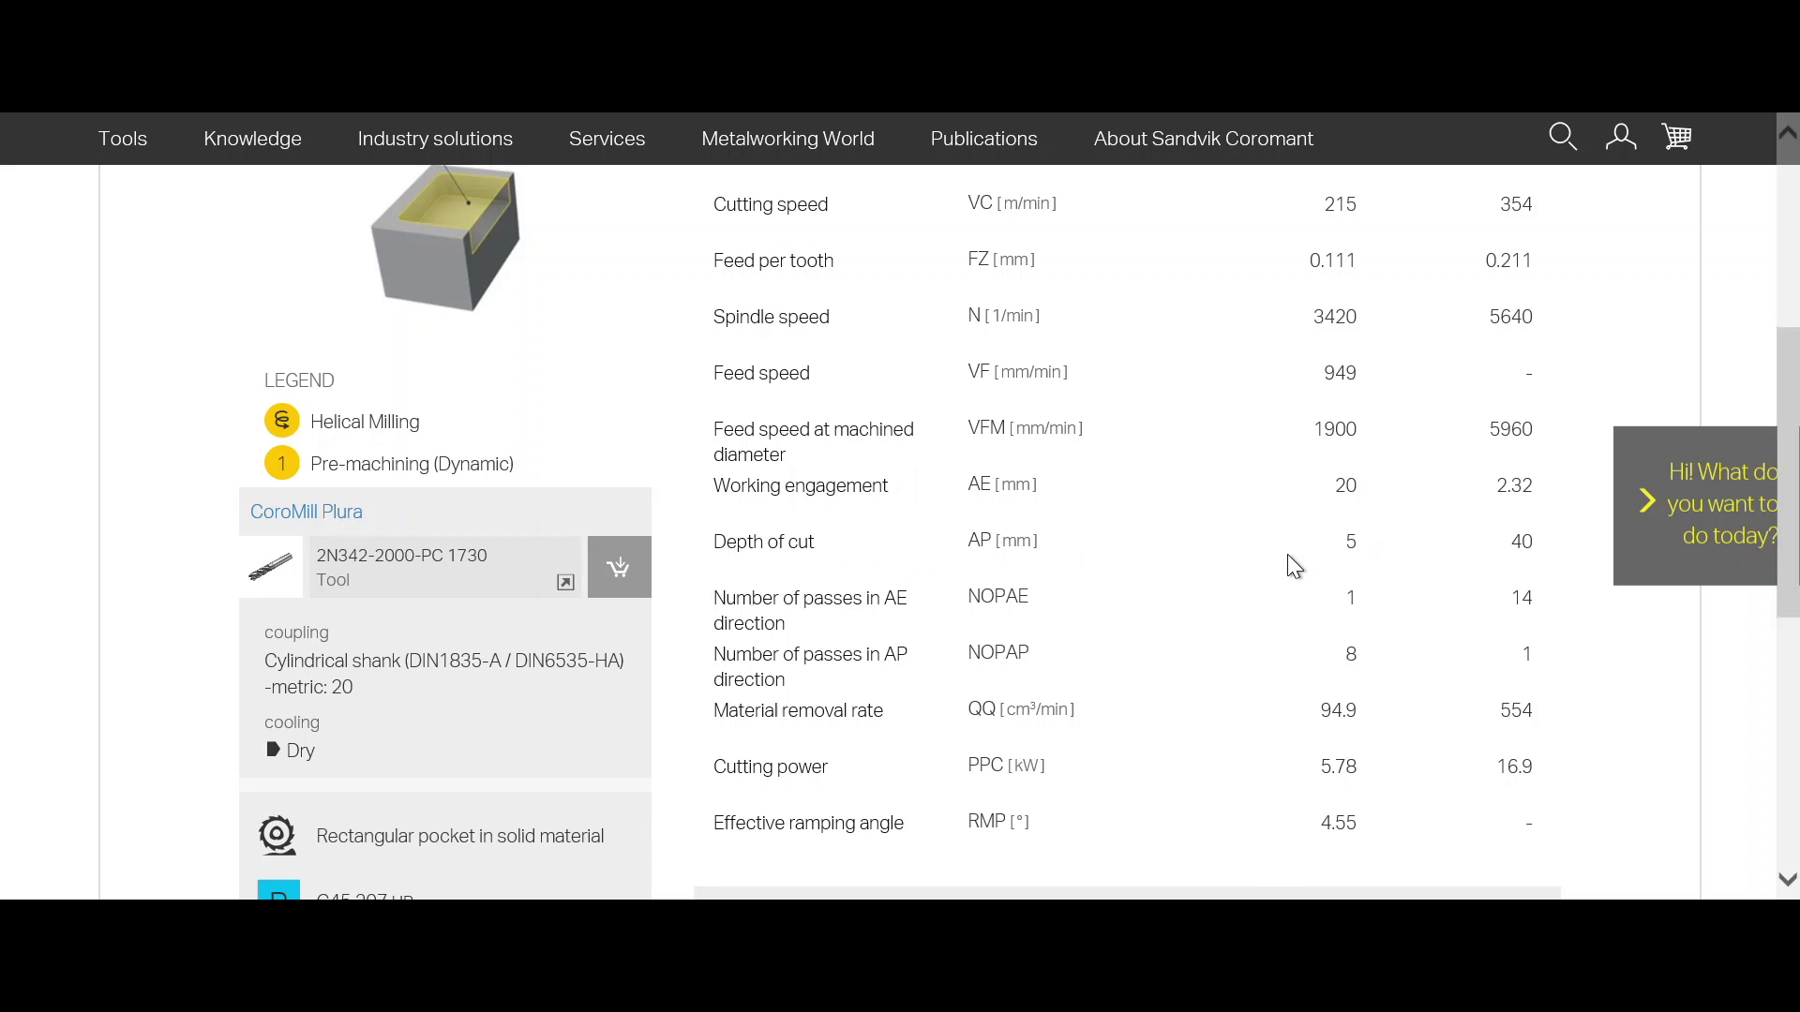
left_click_drag(767, 673, 946, 675)
left_click(1414, 659)
scroll(1381, 821, "up", 1)
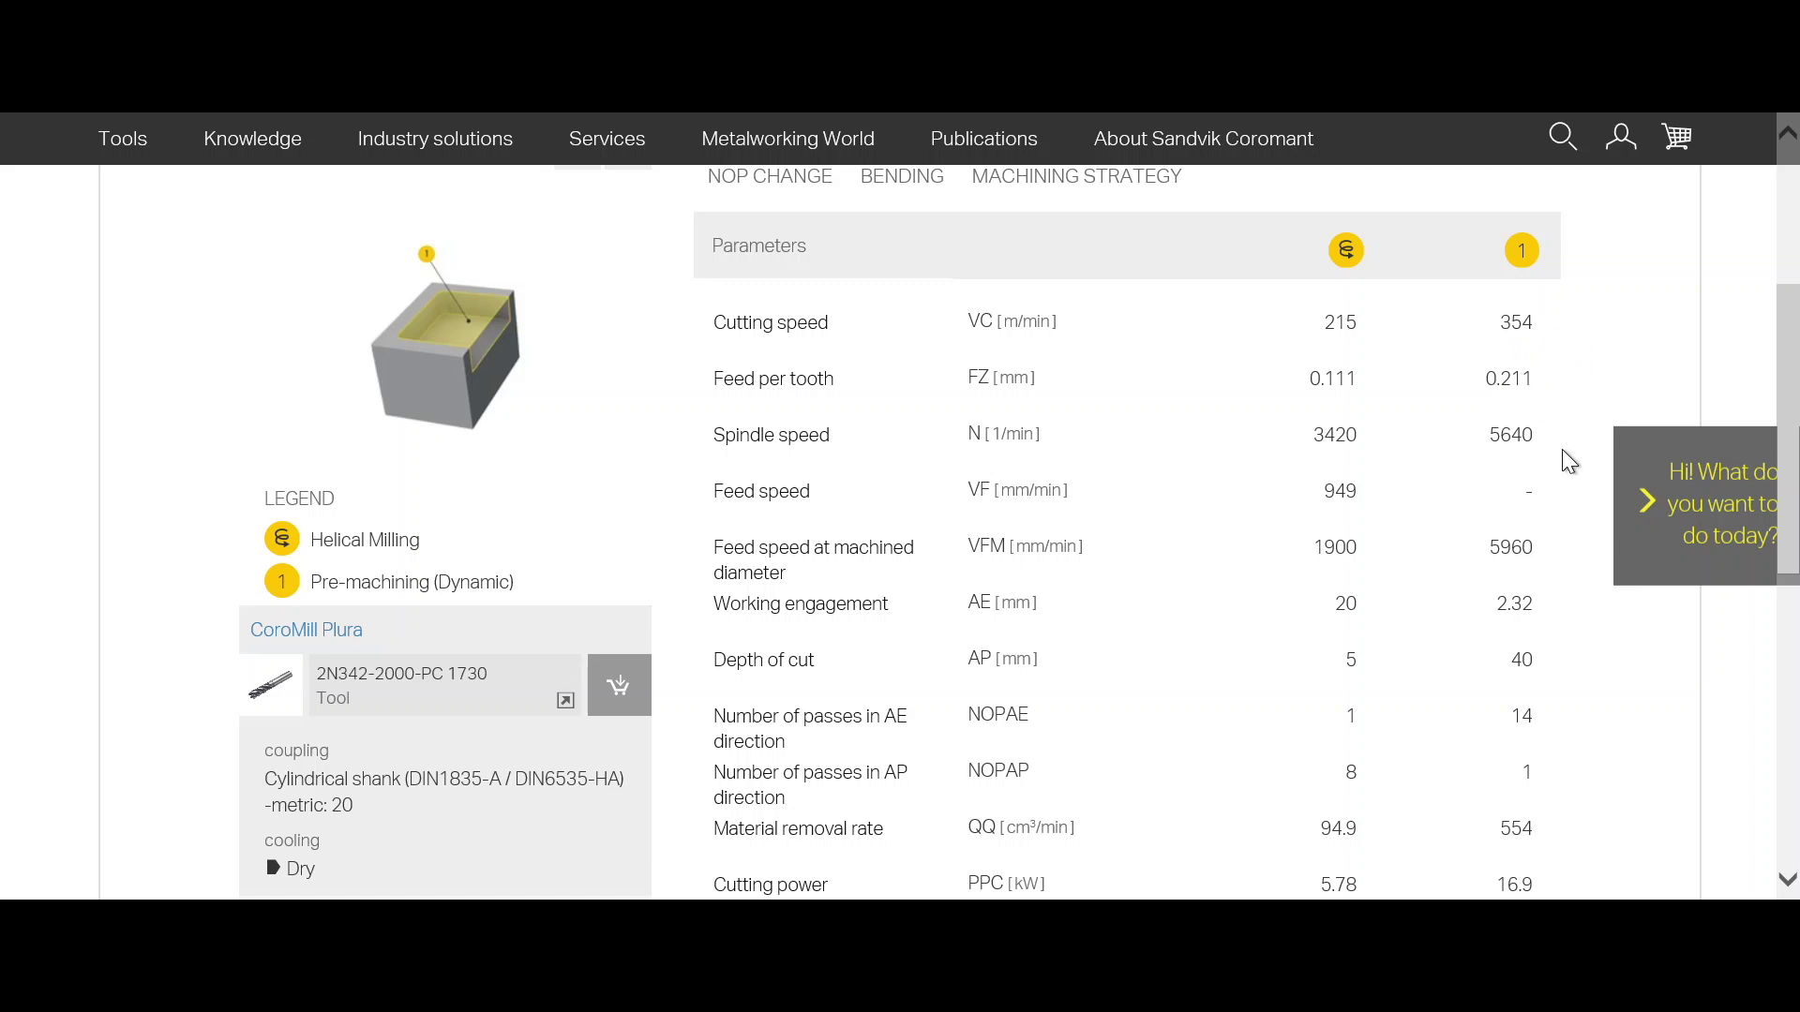
scroll(1558, 458, "down", 1)
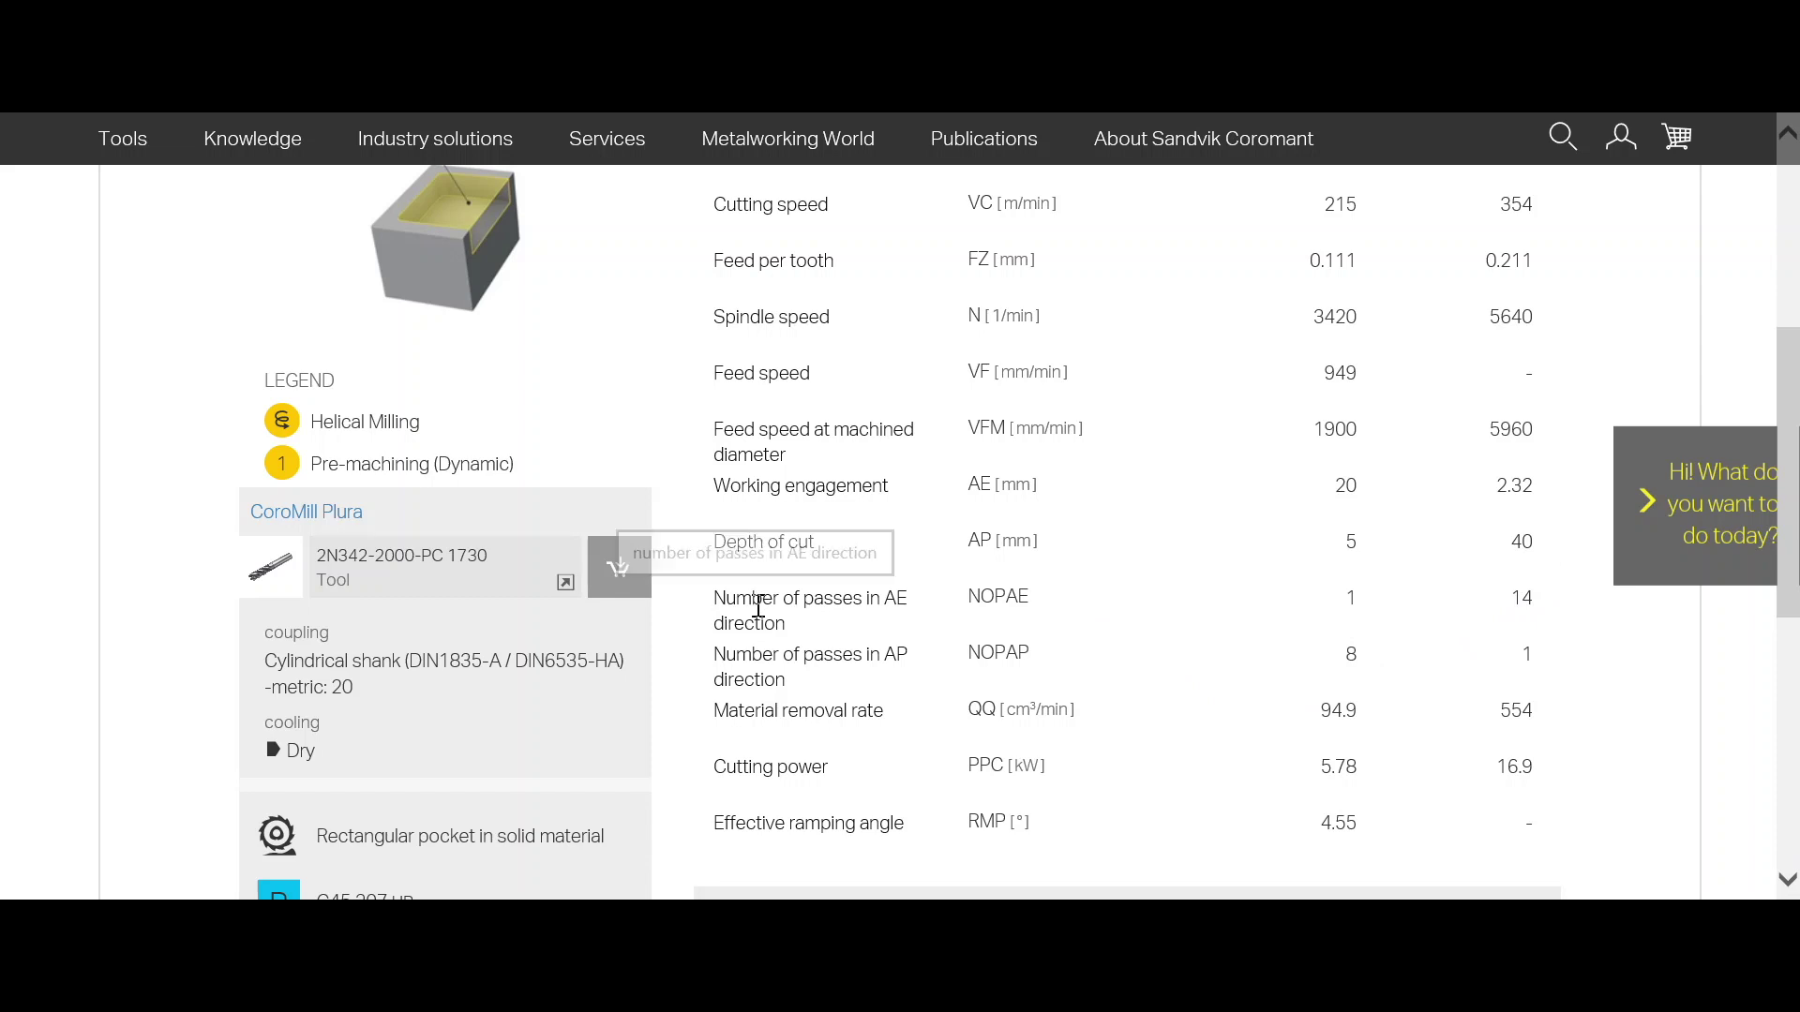
left_click_drag(717, 602, 1085, 608)
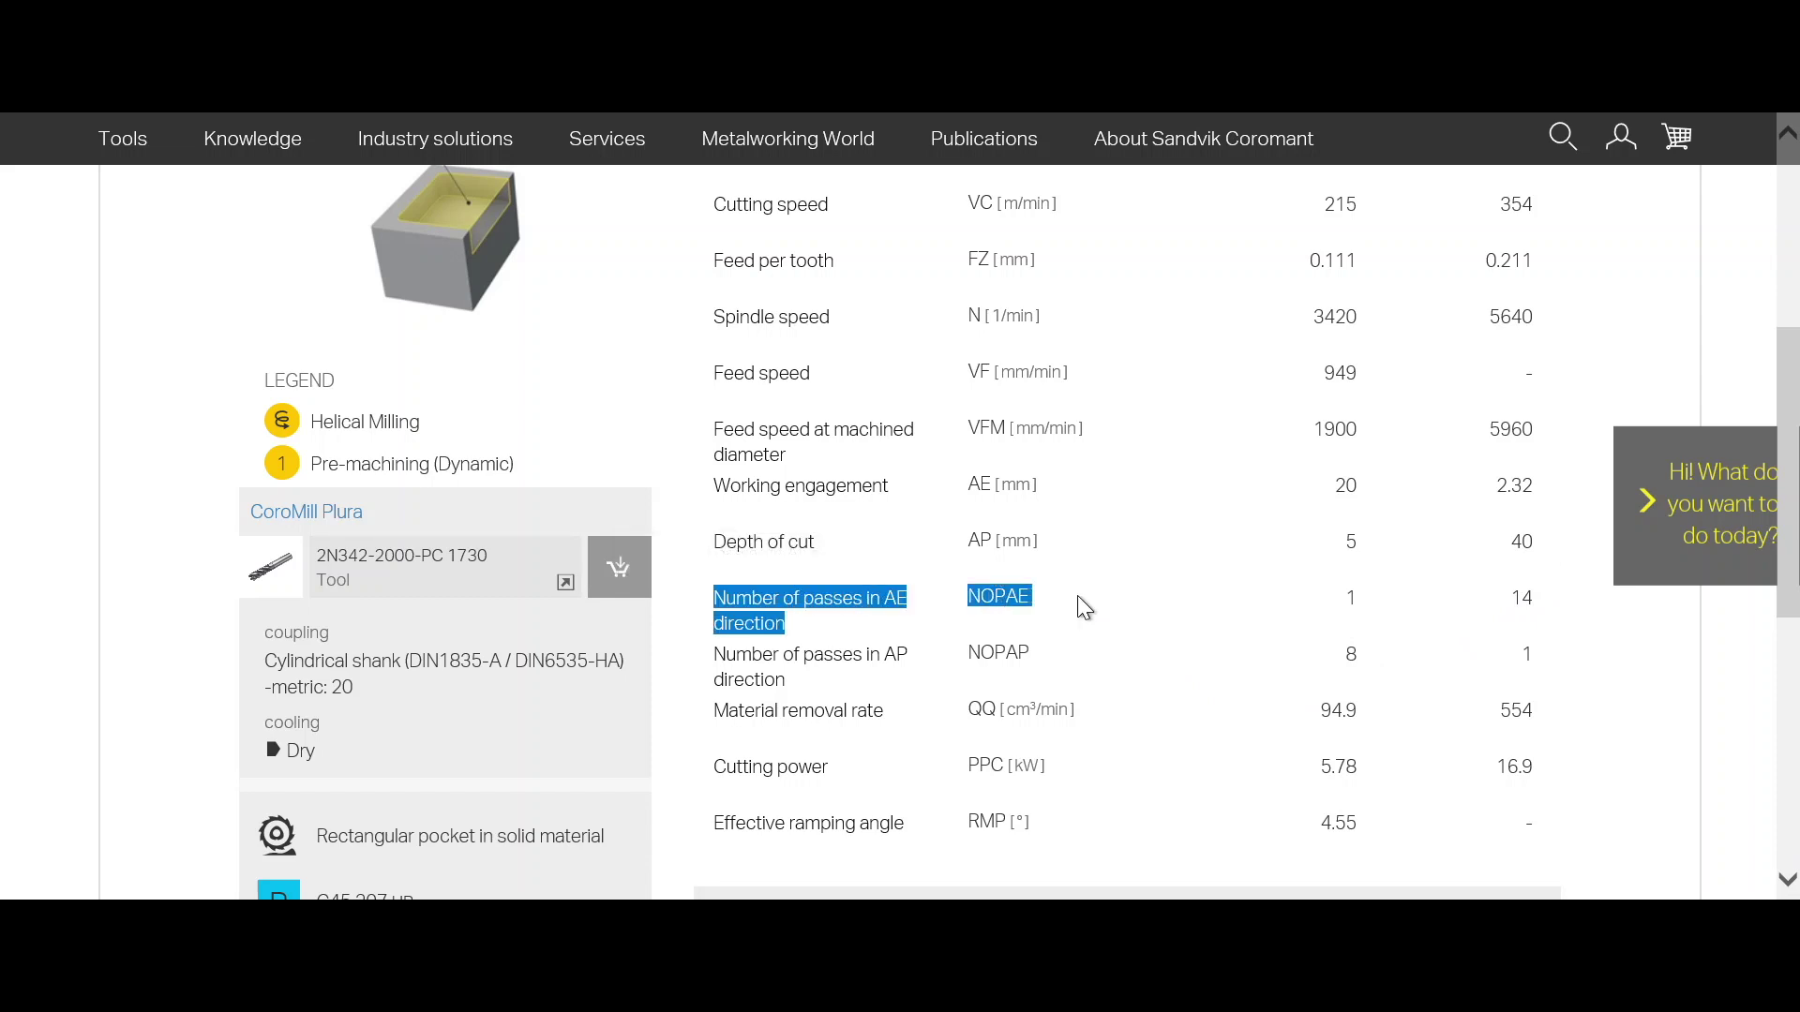
double_click(1518, 599)
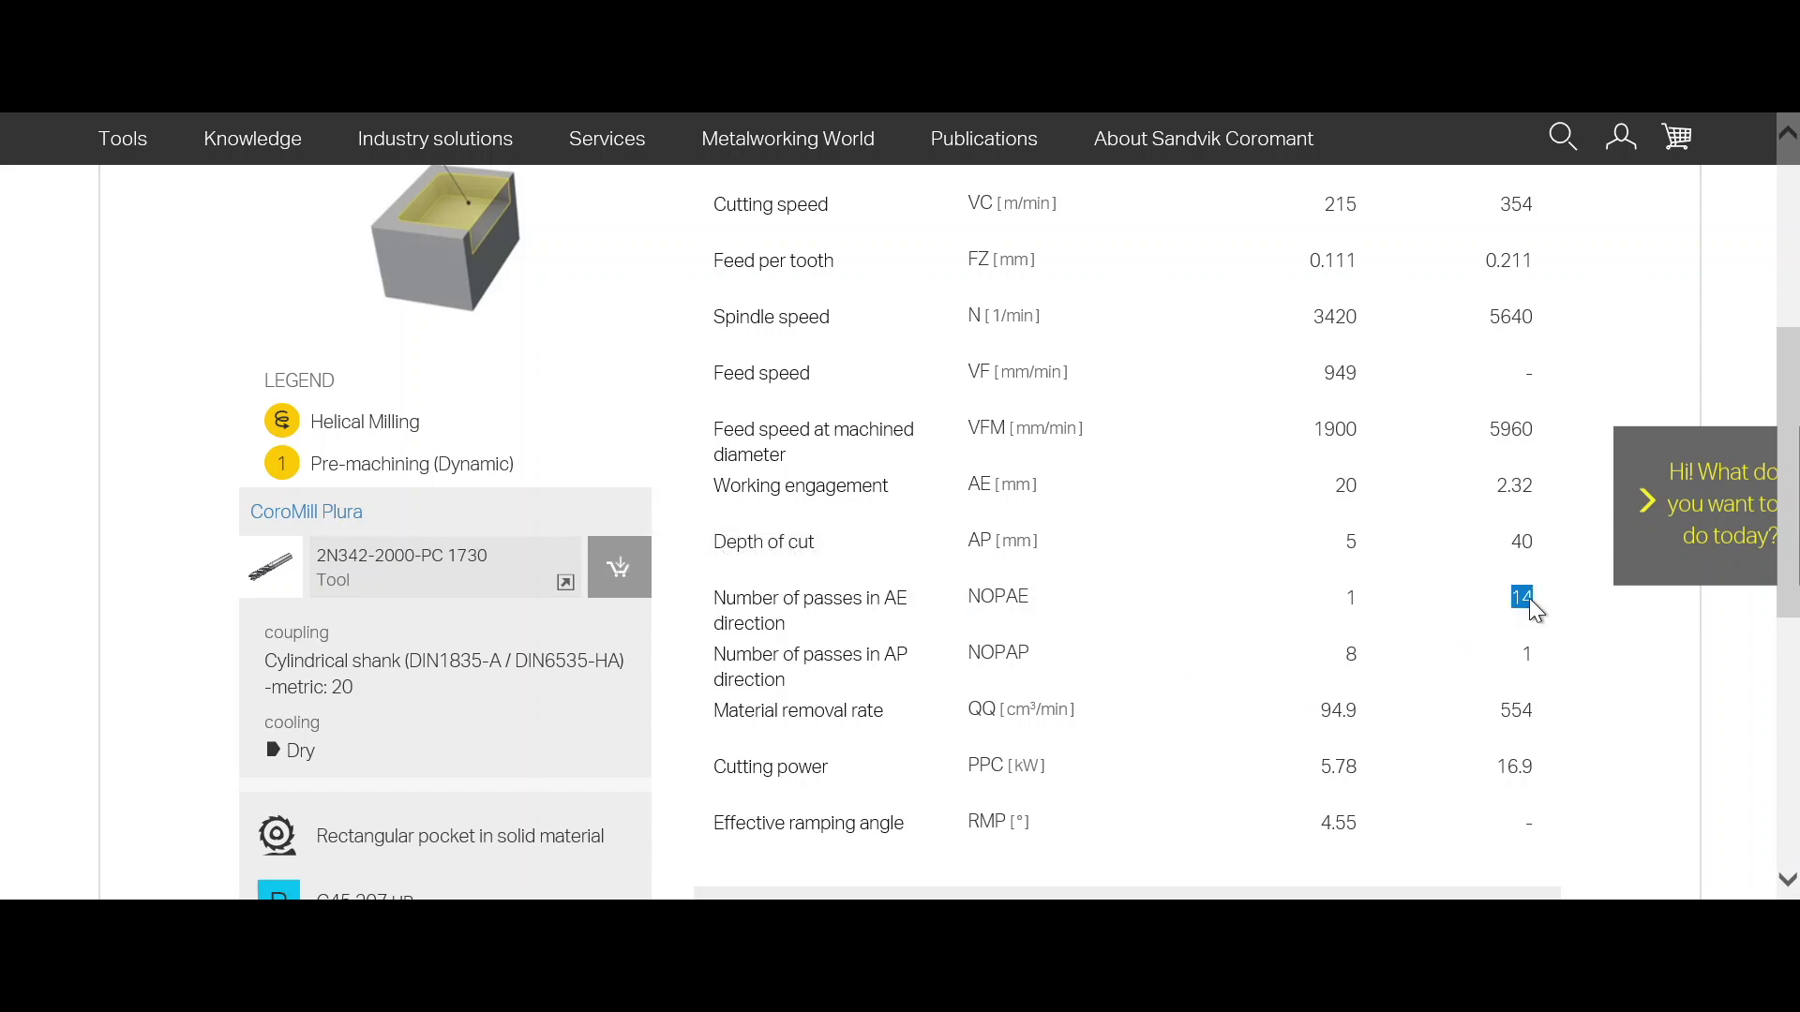
left_click(1532, 608)
scroll(1402, 540, "up", 2)
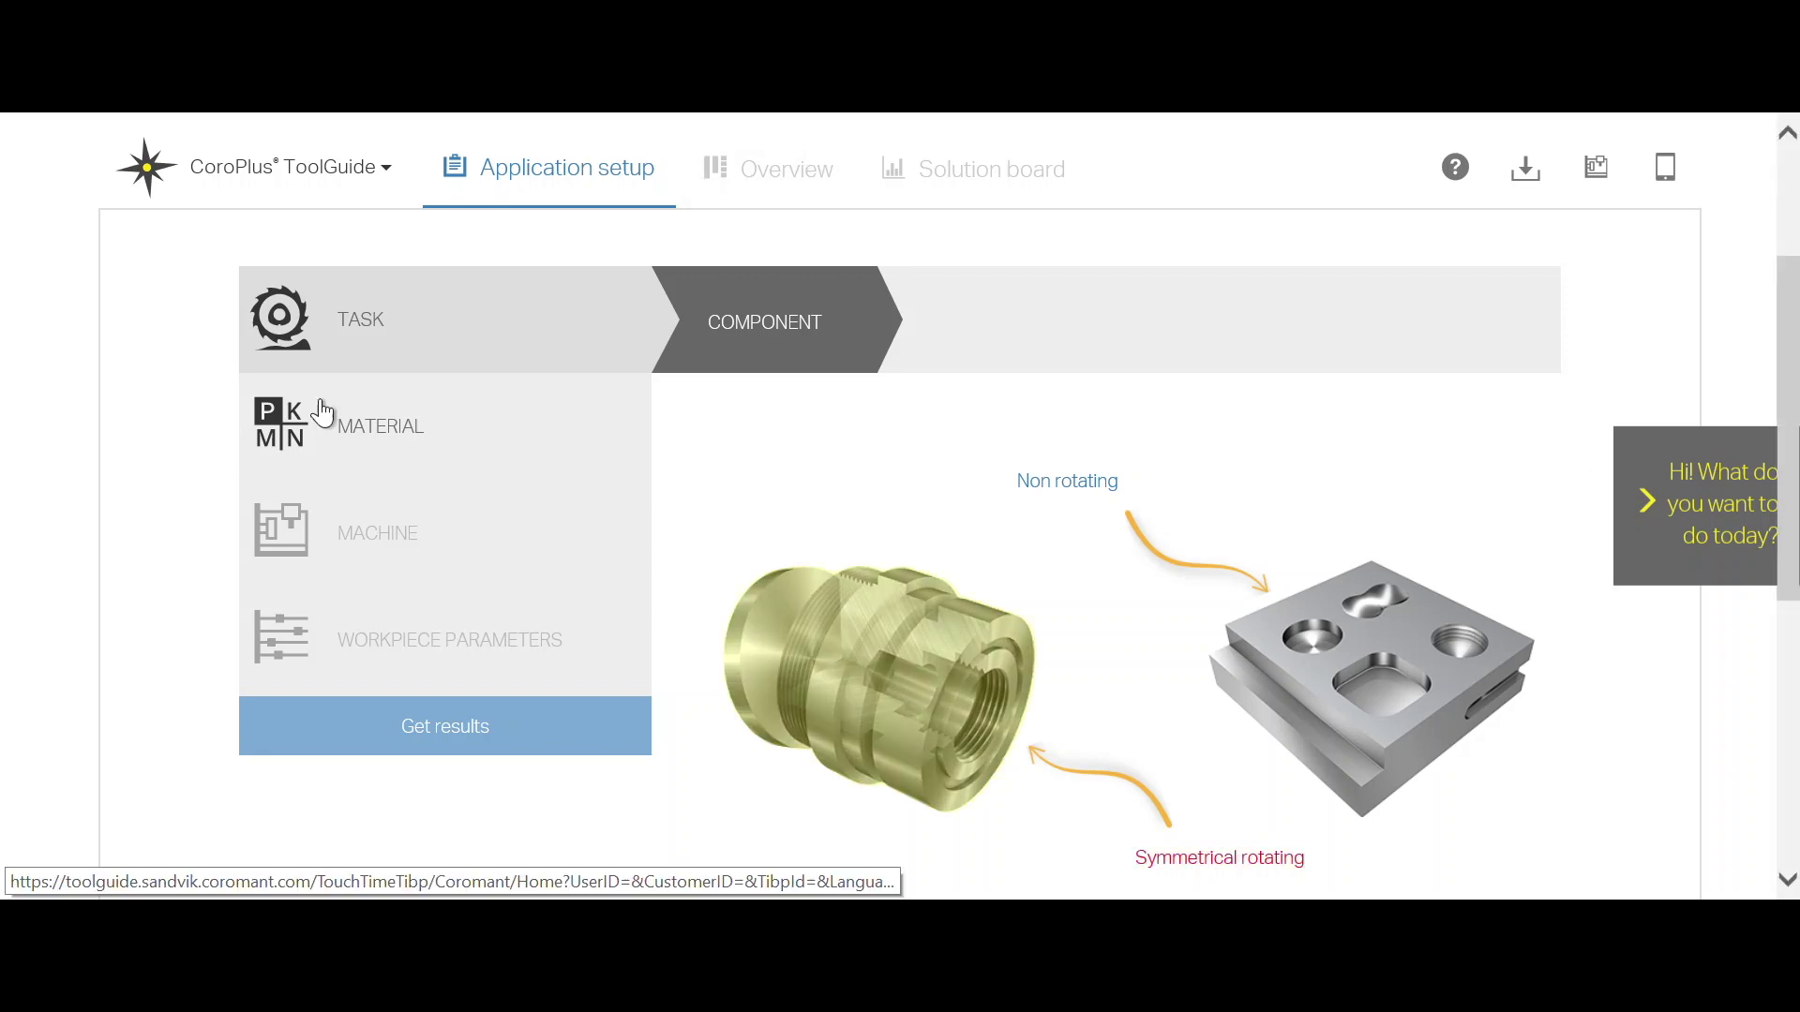
- Filter materials by c45 and choose C45 DIN EN (new), P1.2.Z.AN, 207 HB
left_click(369, 415)
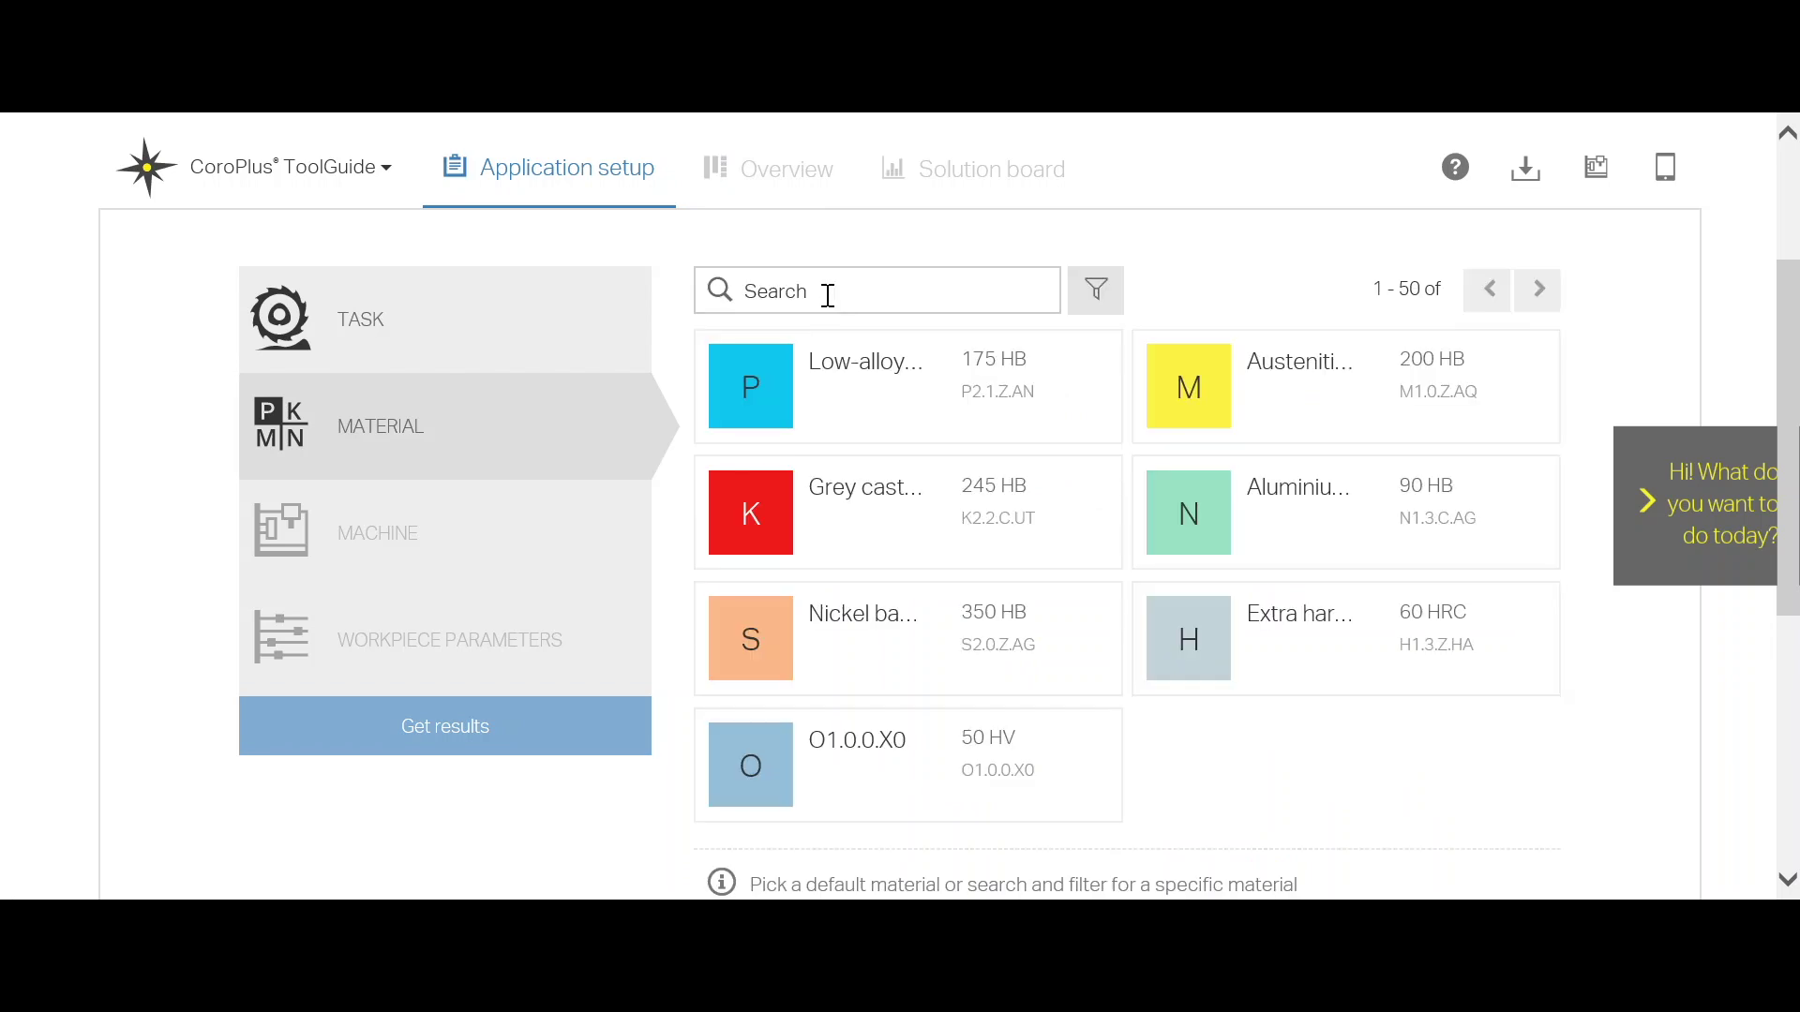
left_click(848, 282)
type("c45")
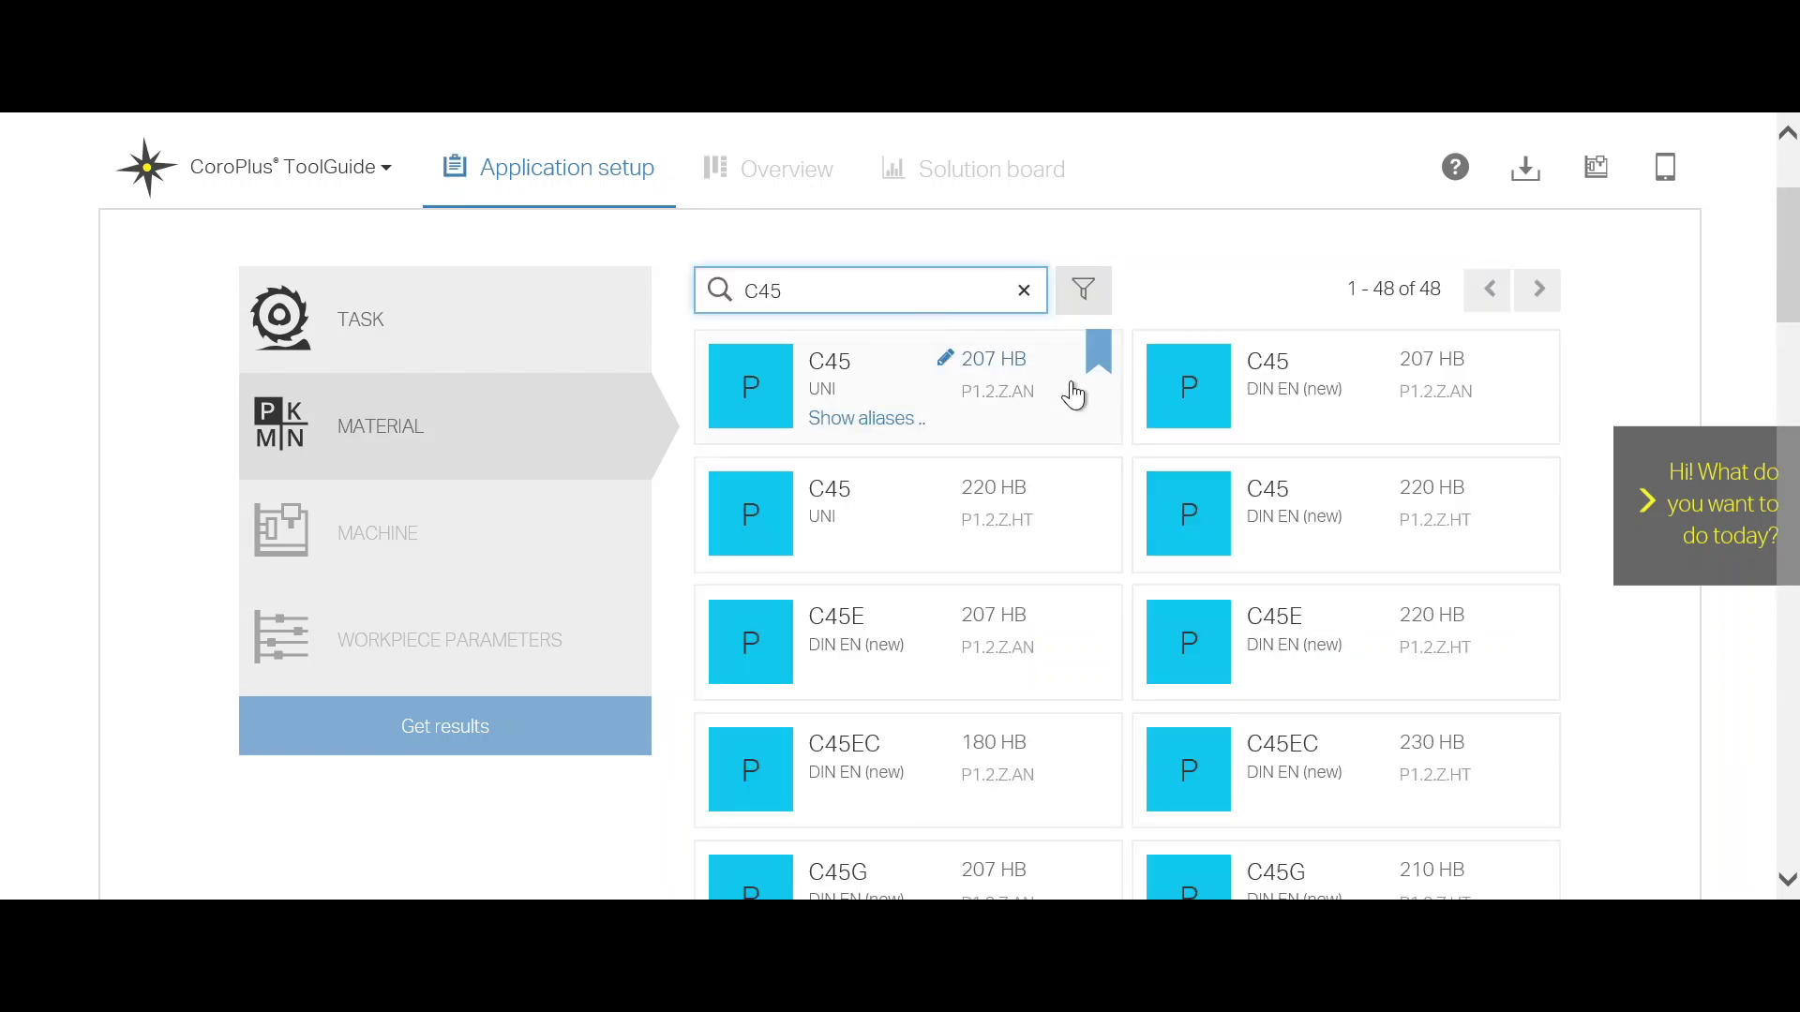
left_click(1293, 390)
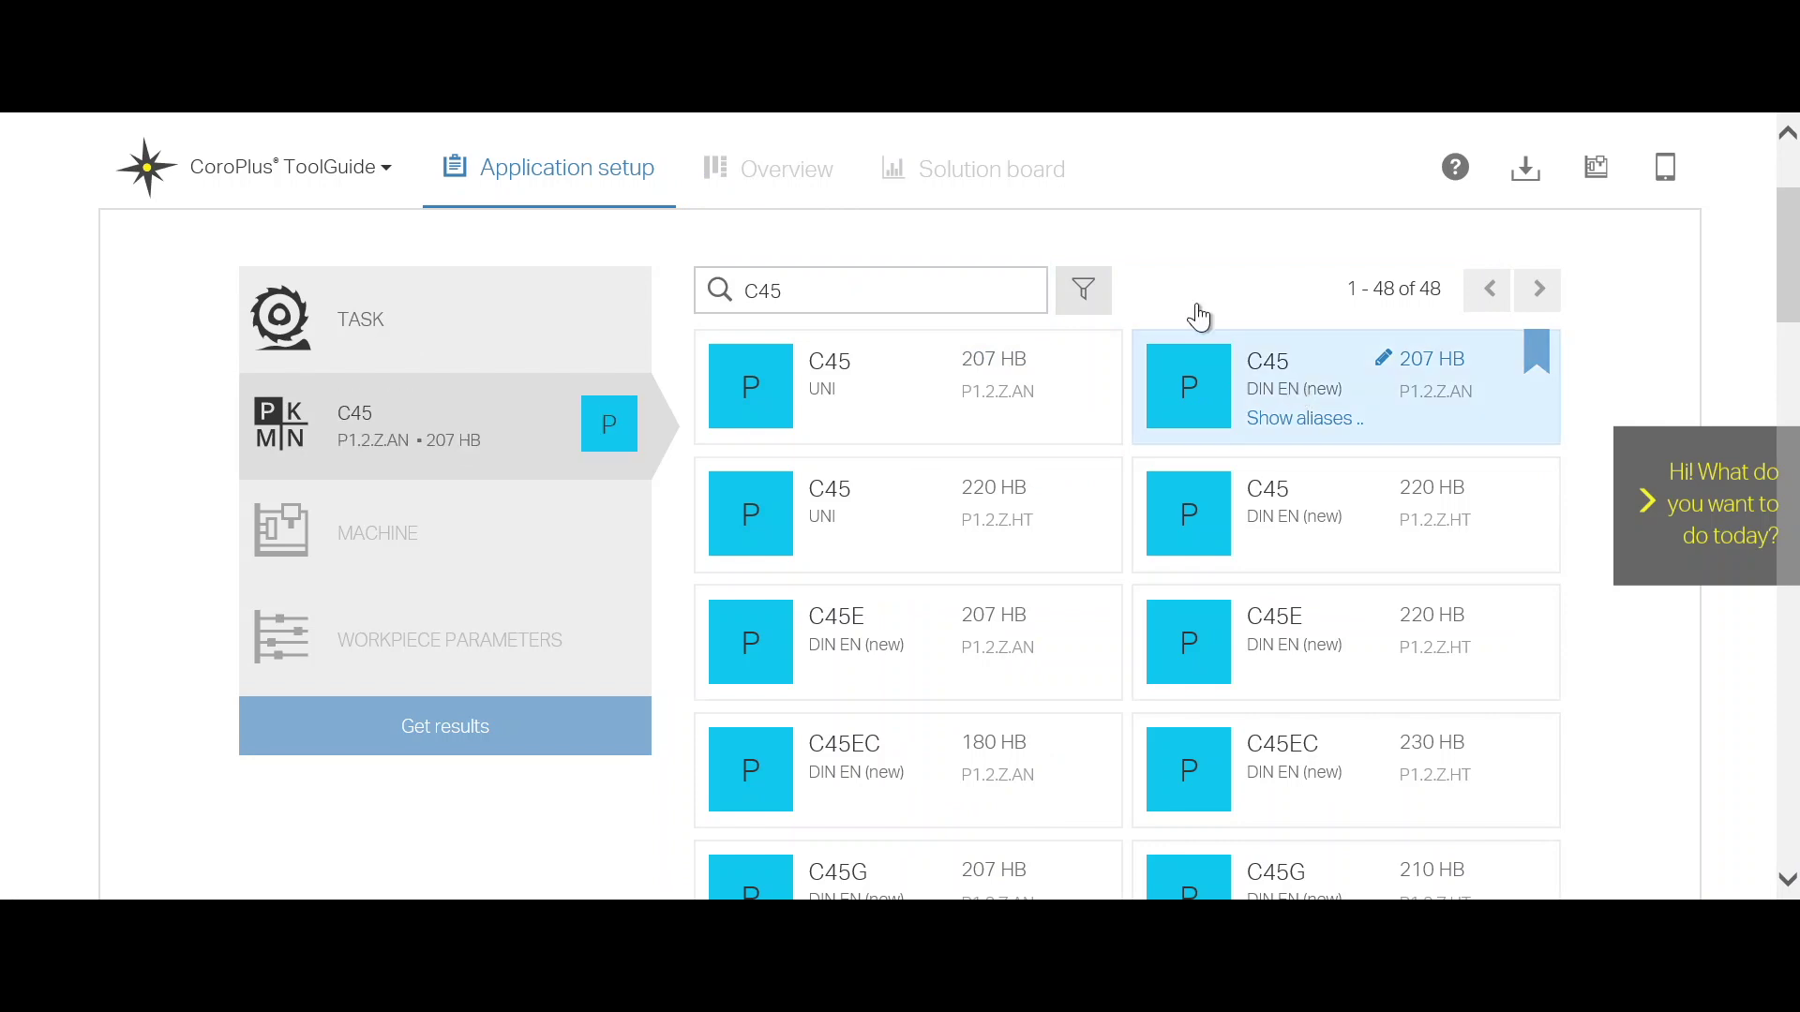
- Define the task as Non rotating component > Pocket > Rectangular > In solid material
left_click(398, 328)
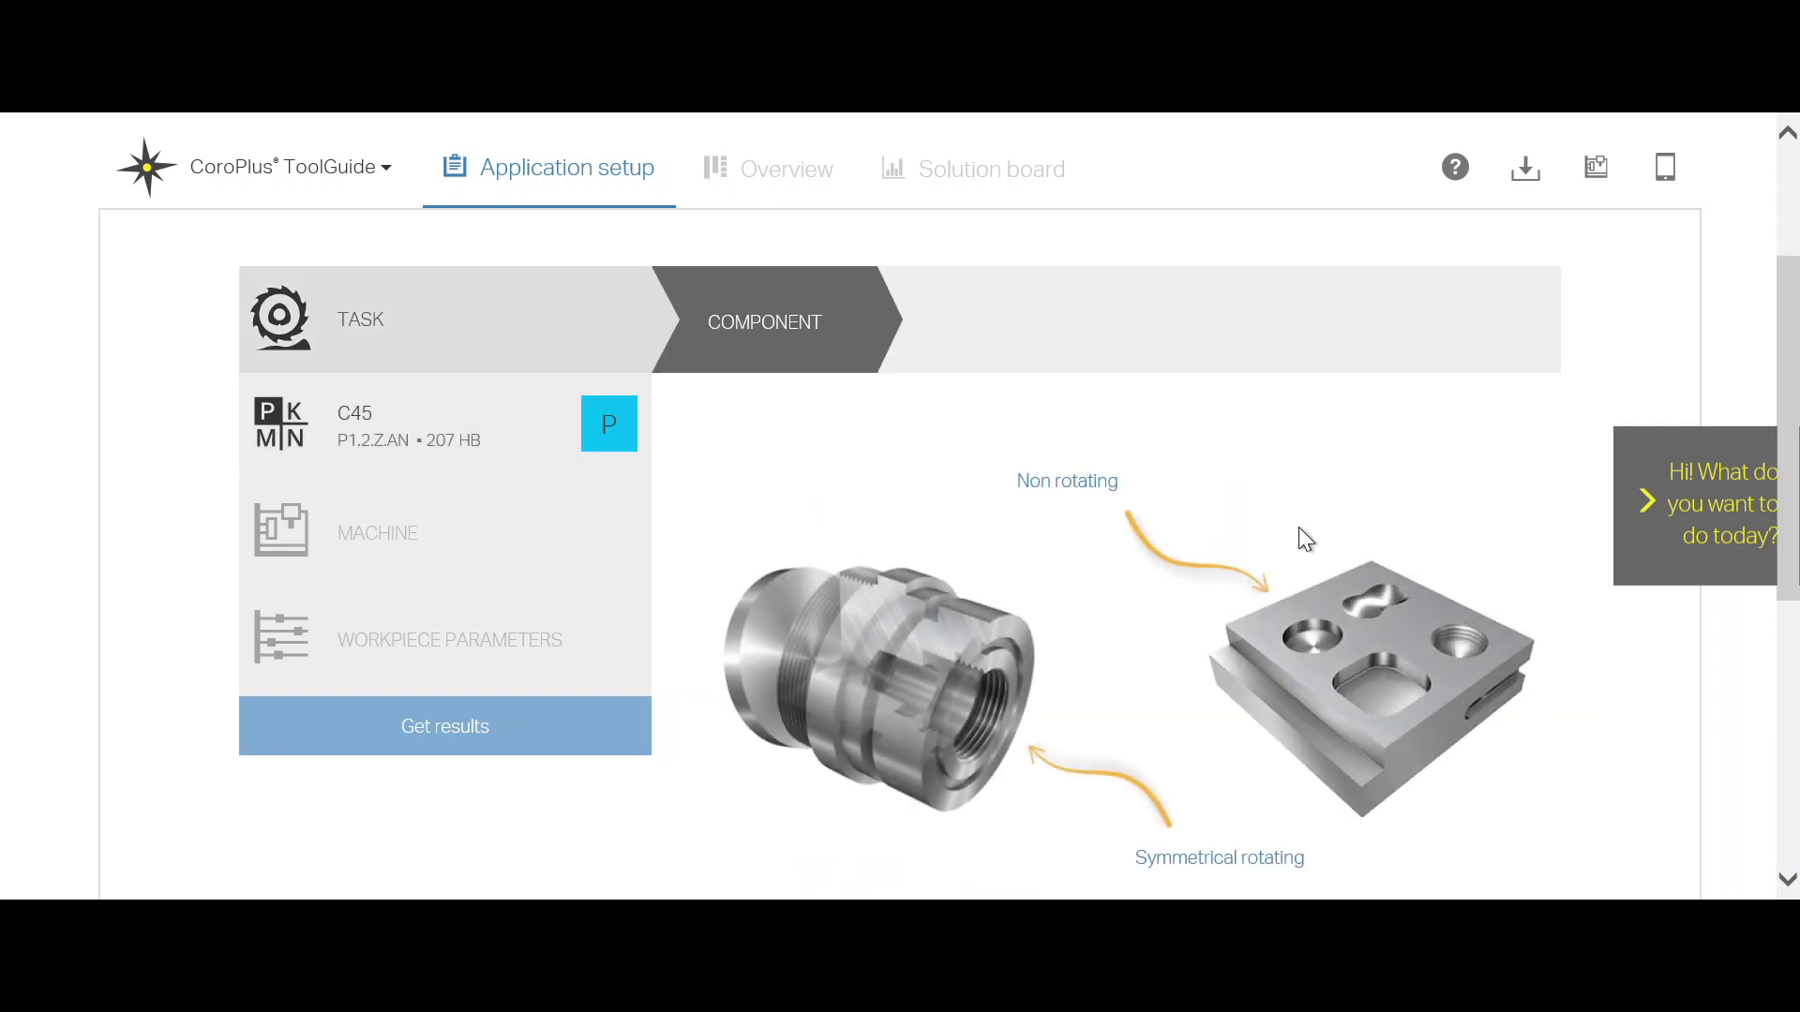
left_click(1389, 625)
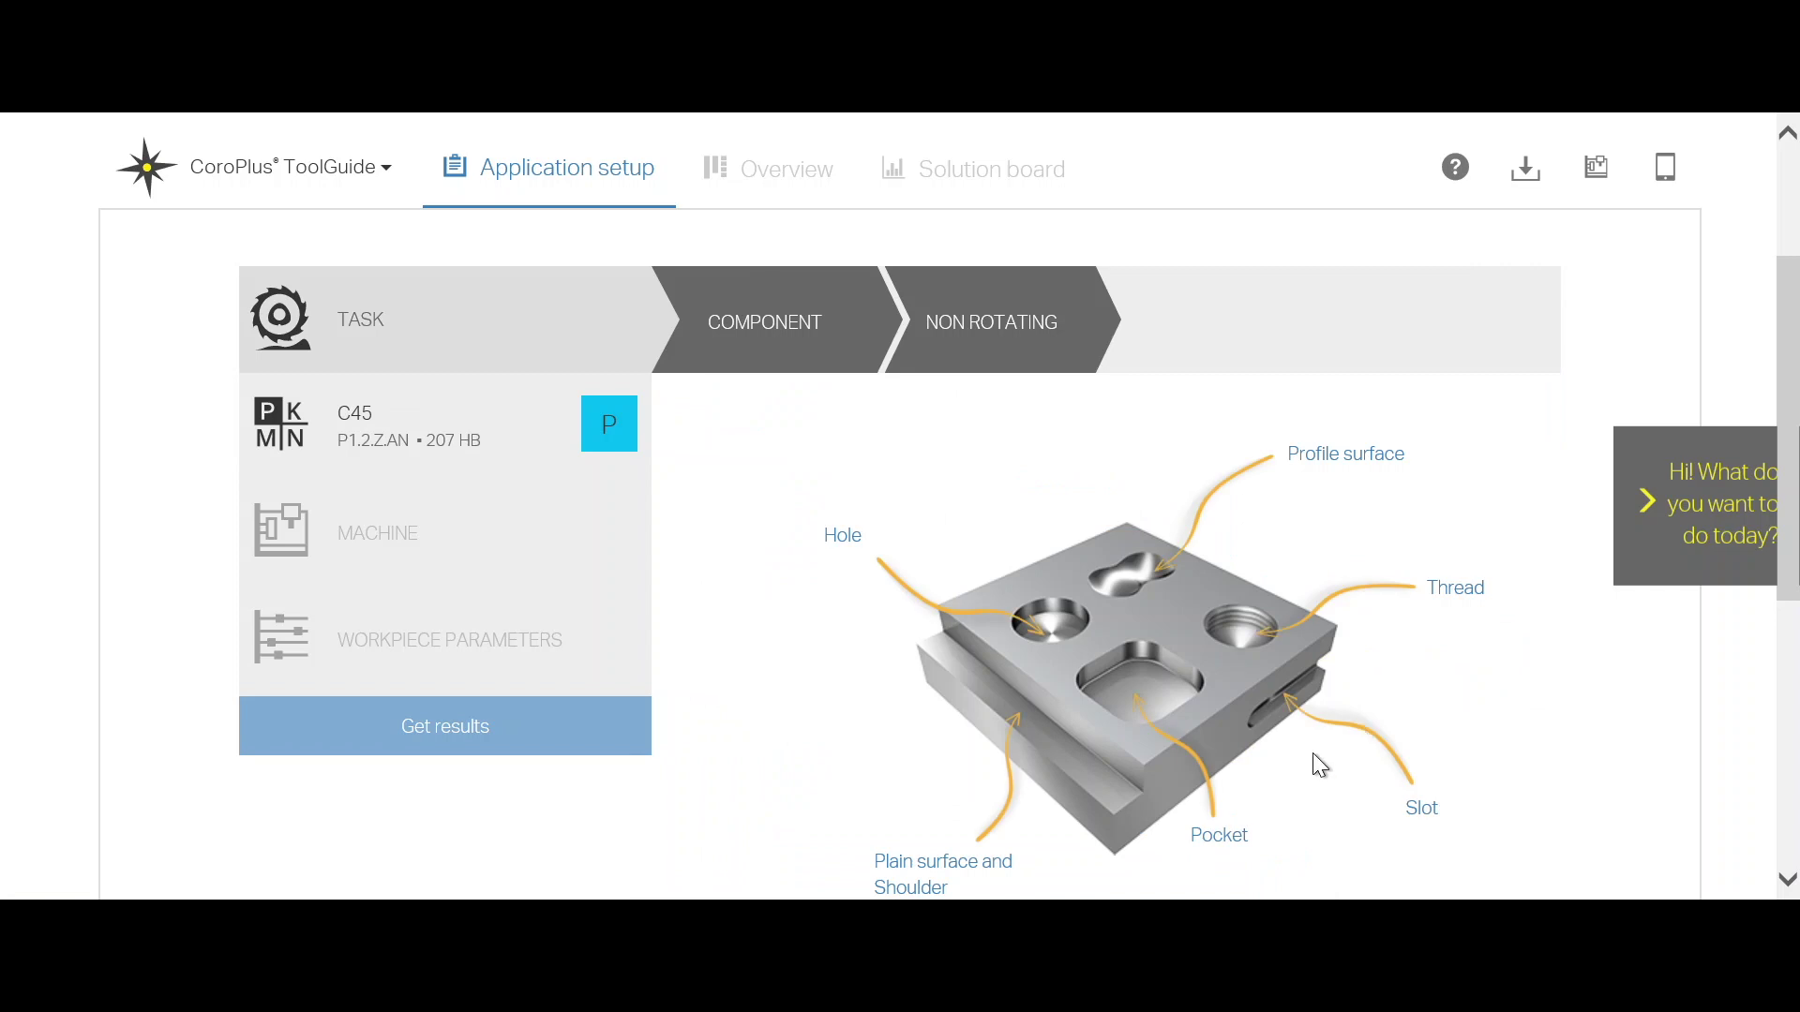
left_click(1235, 844)
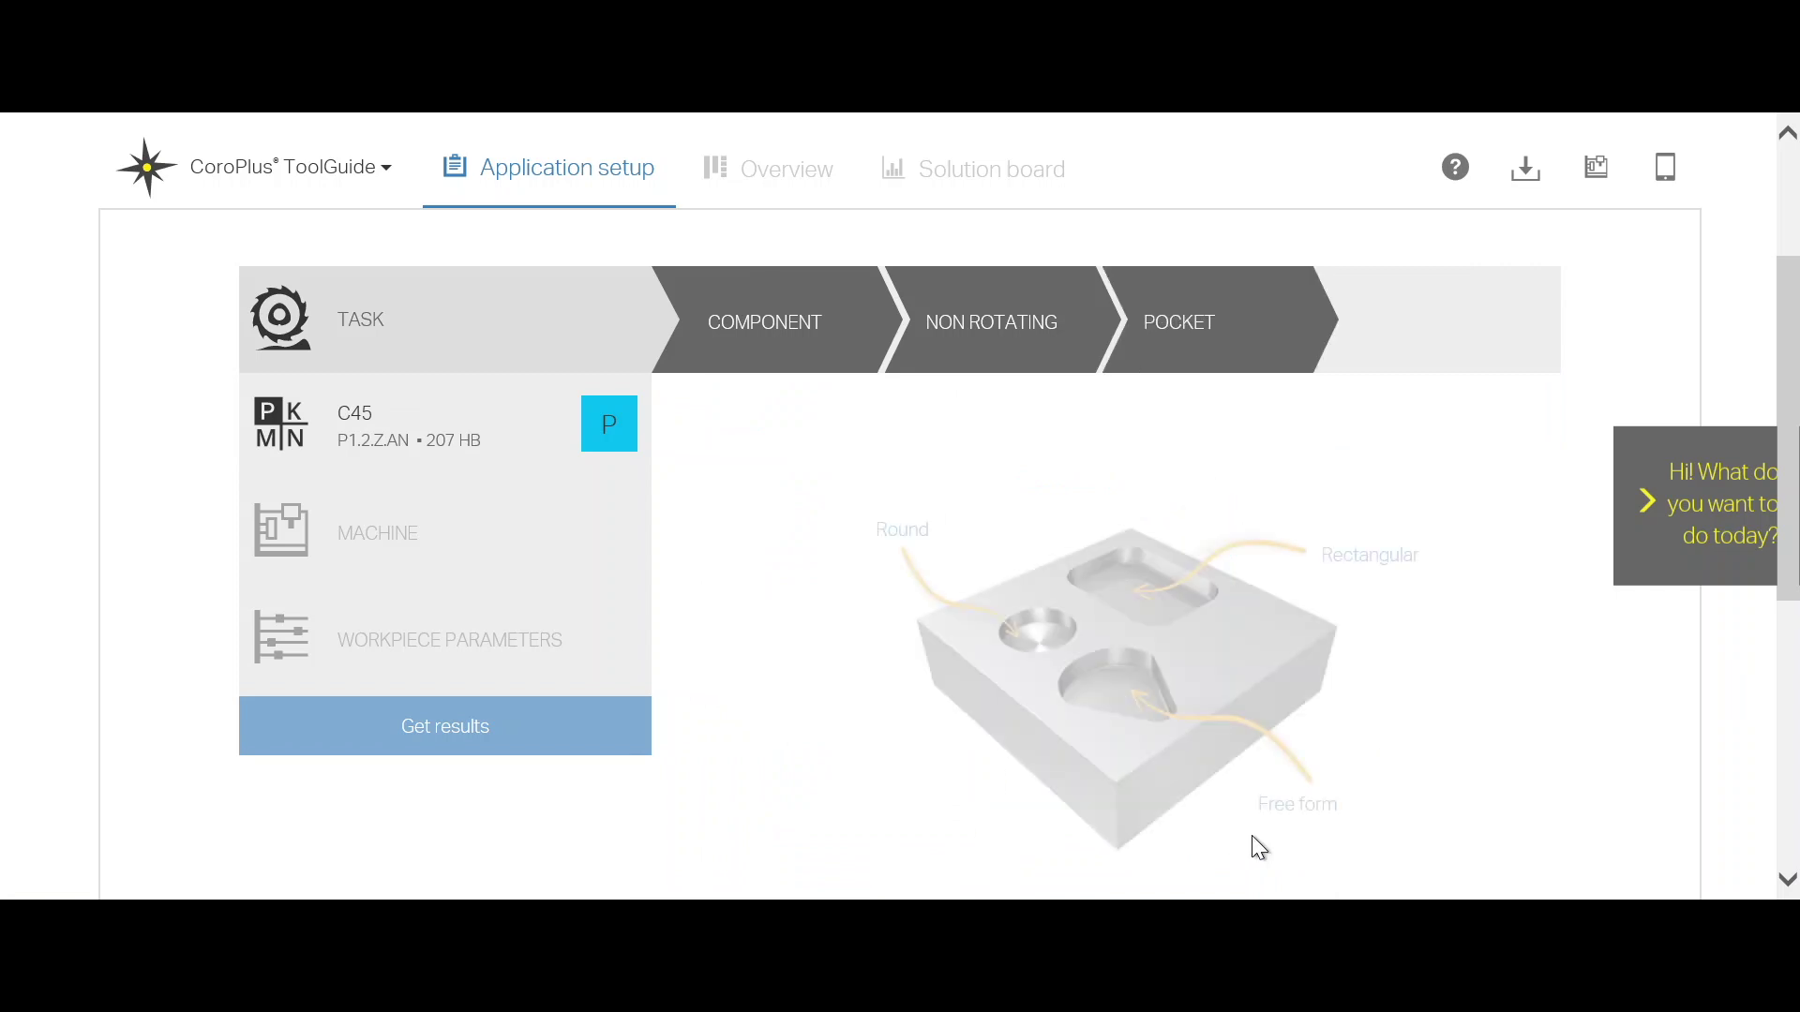
left_click(1411, 575)
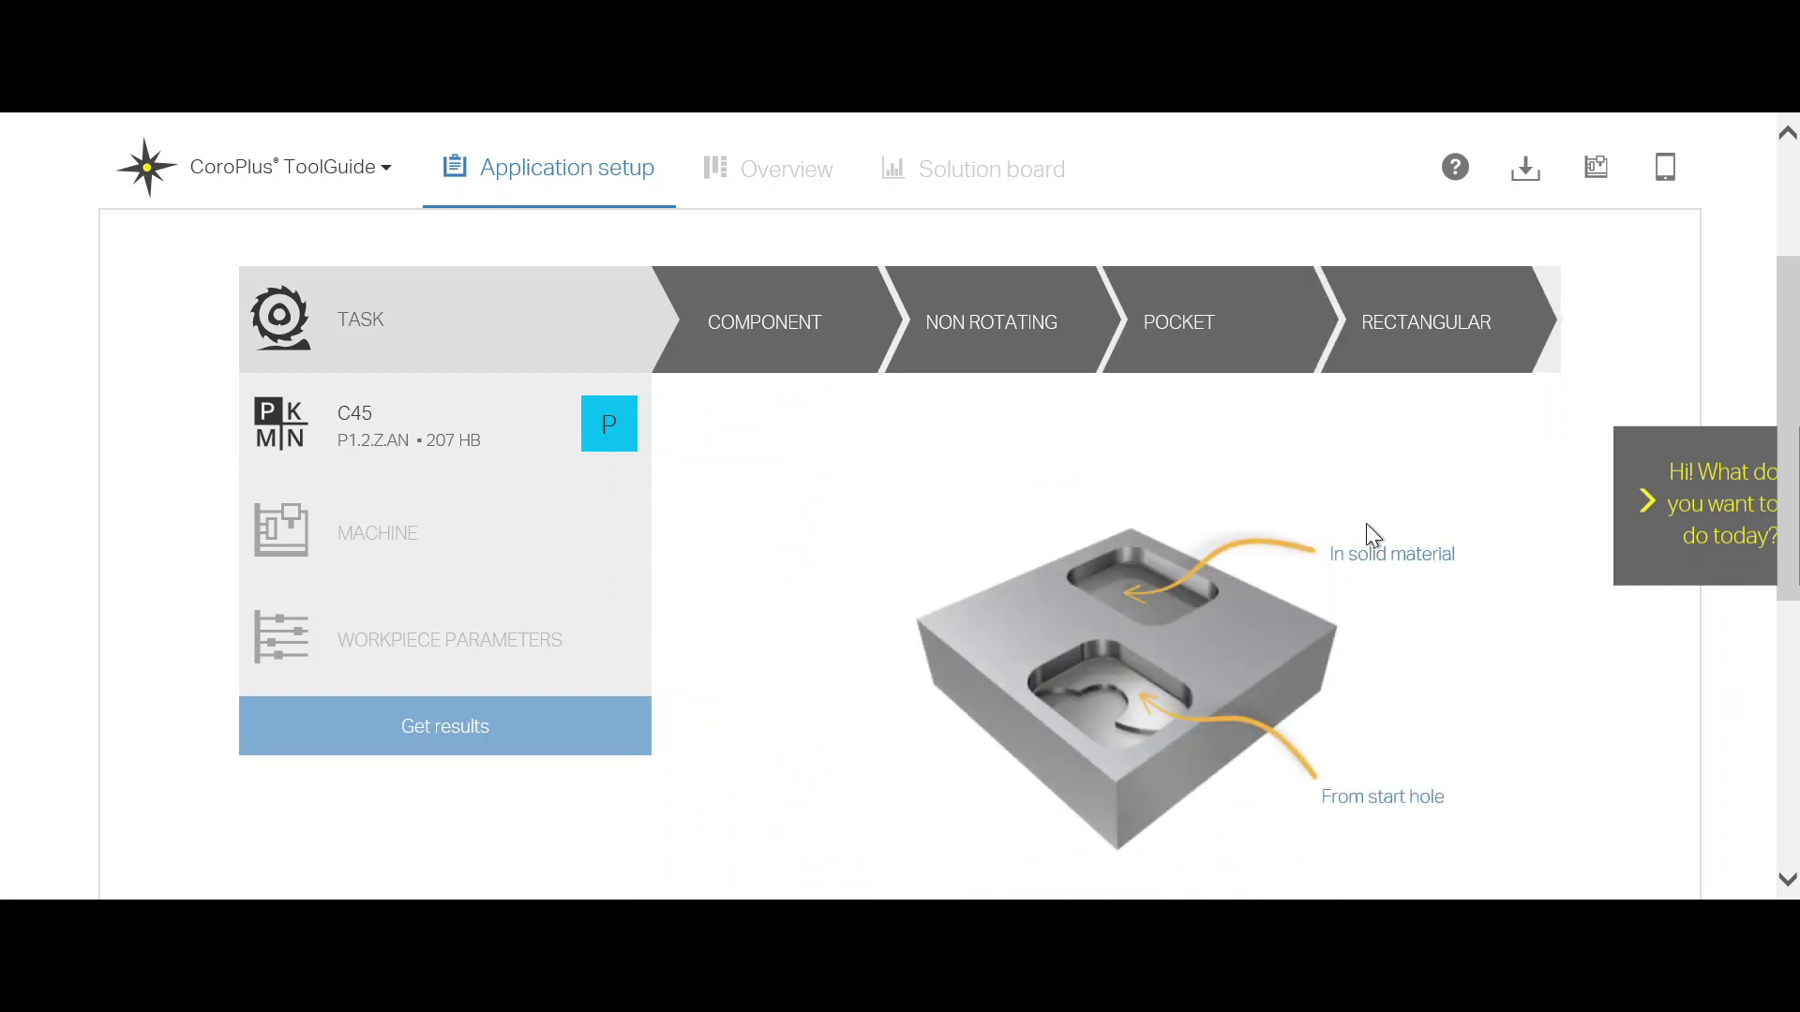
left_click(1393, 554)
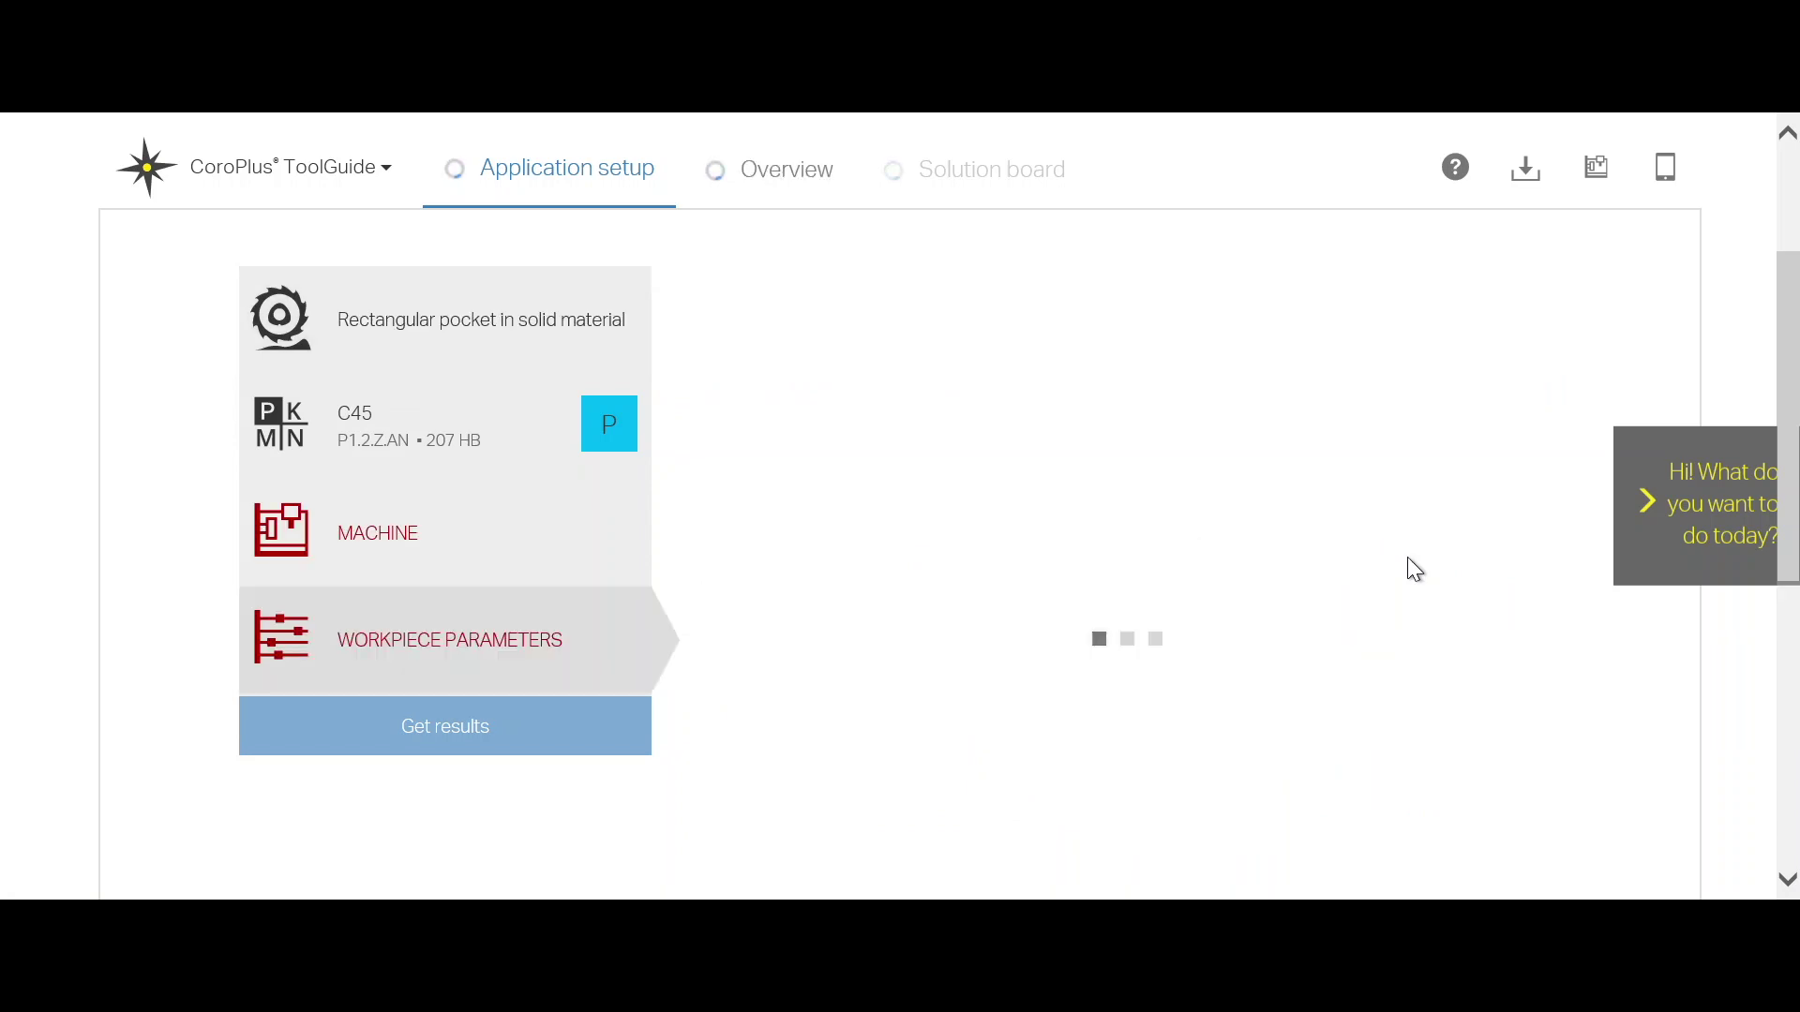
- Enter pocket depth 40 mm, width 45 mm, length 85 mm and radius 5 mm
scroll(1071, 697, "down", 1)
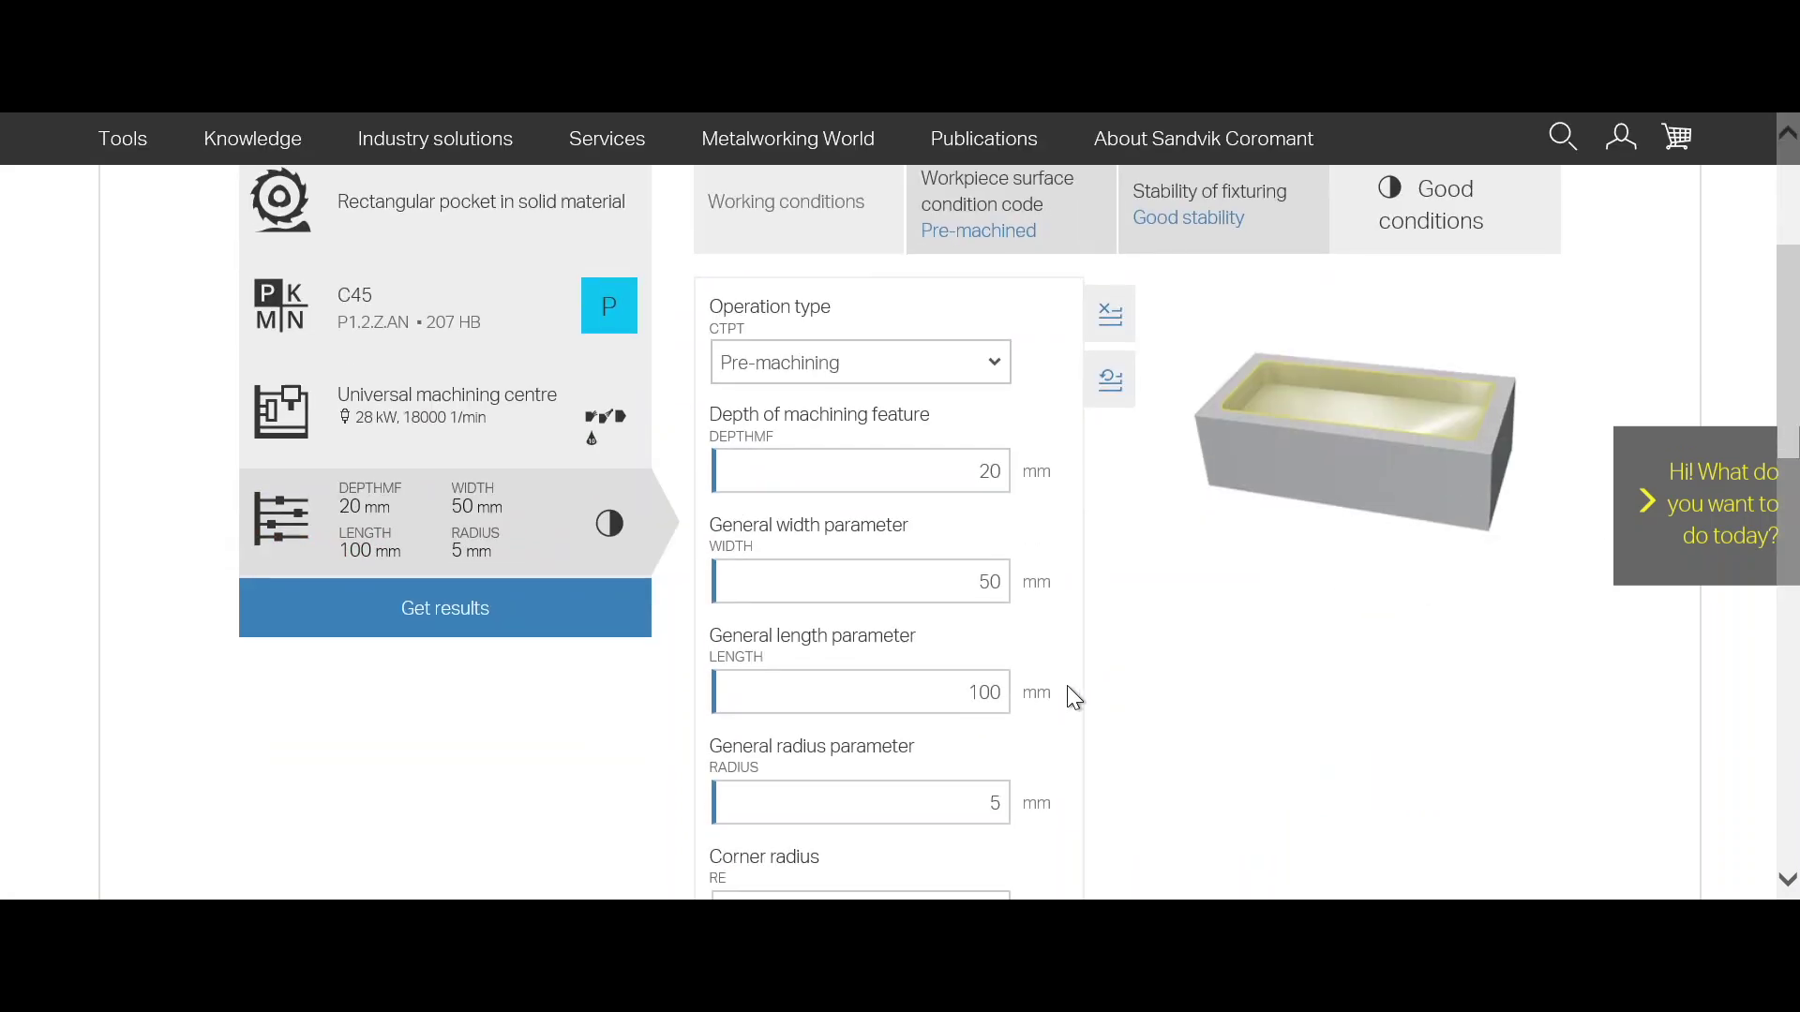
left_click(986, 472)
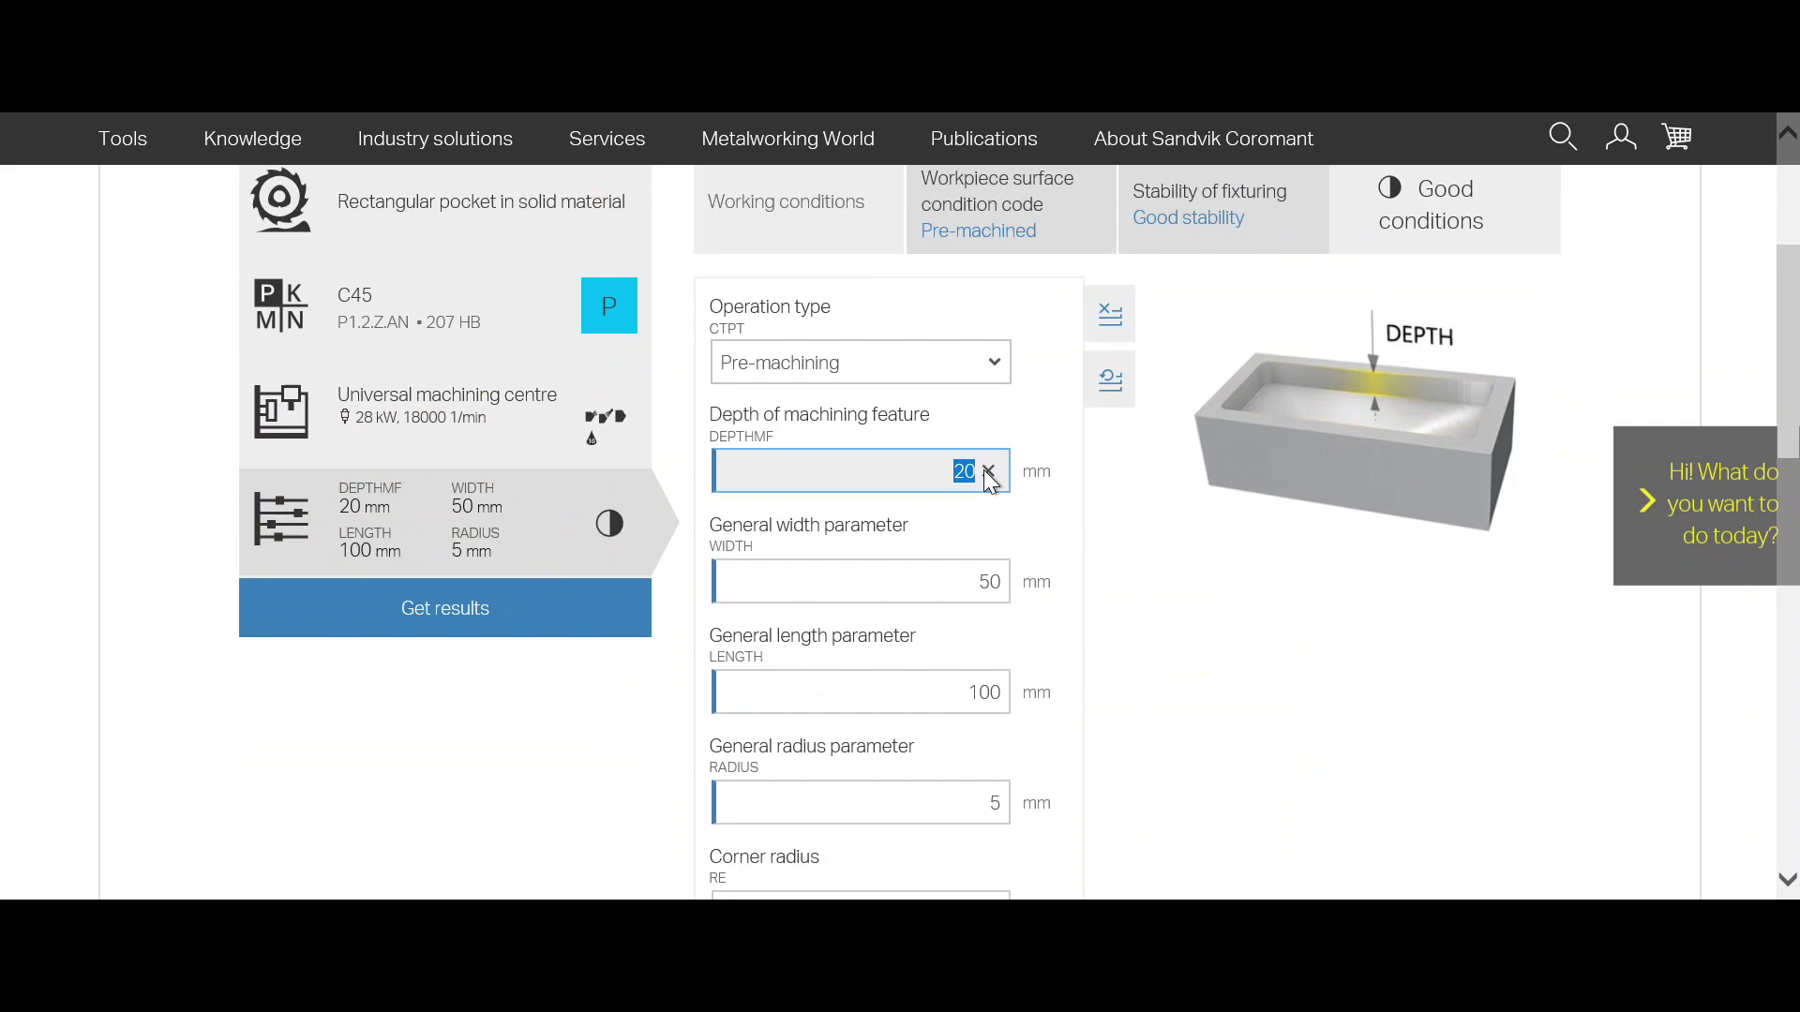
type("40")
key("Tab")
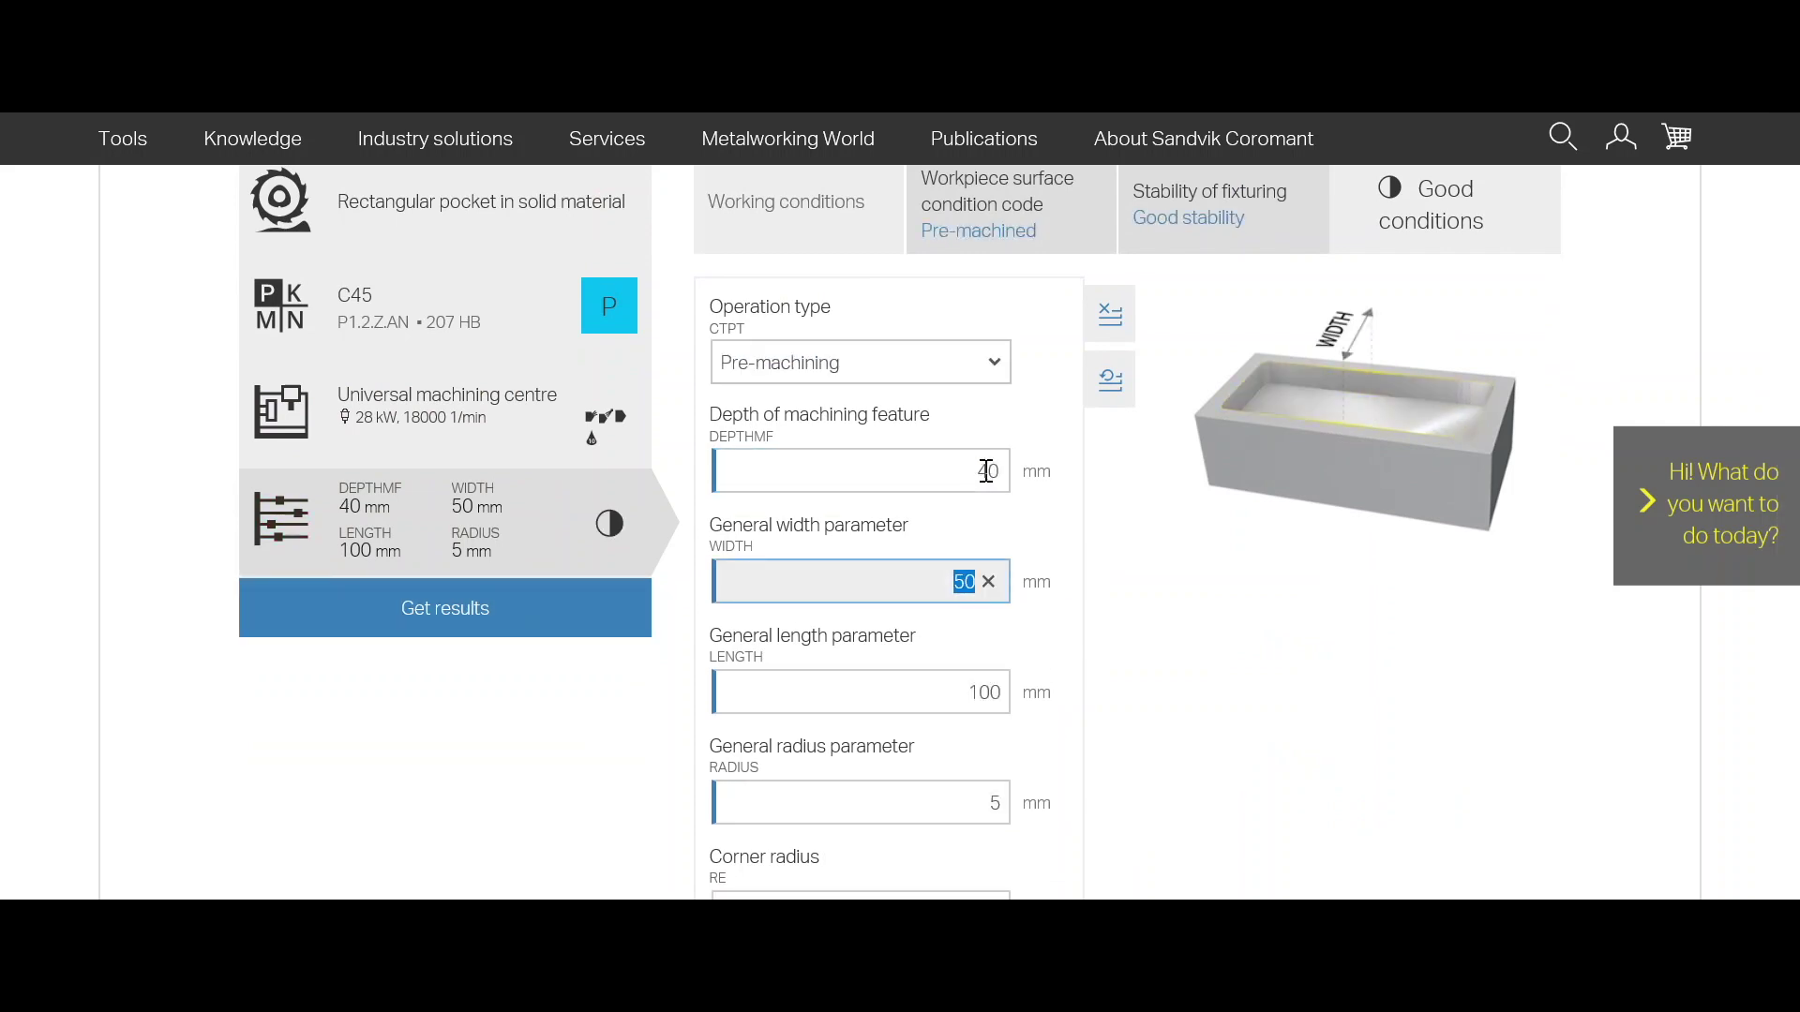
type("45")
key("Tab")
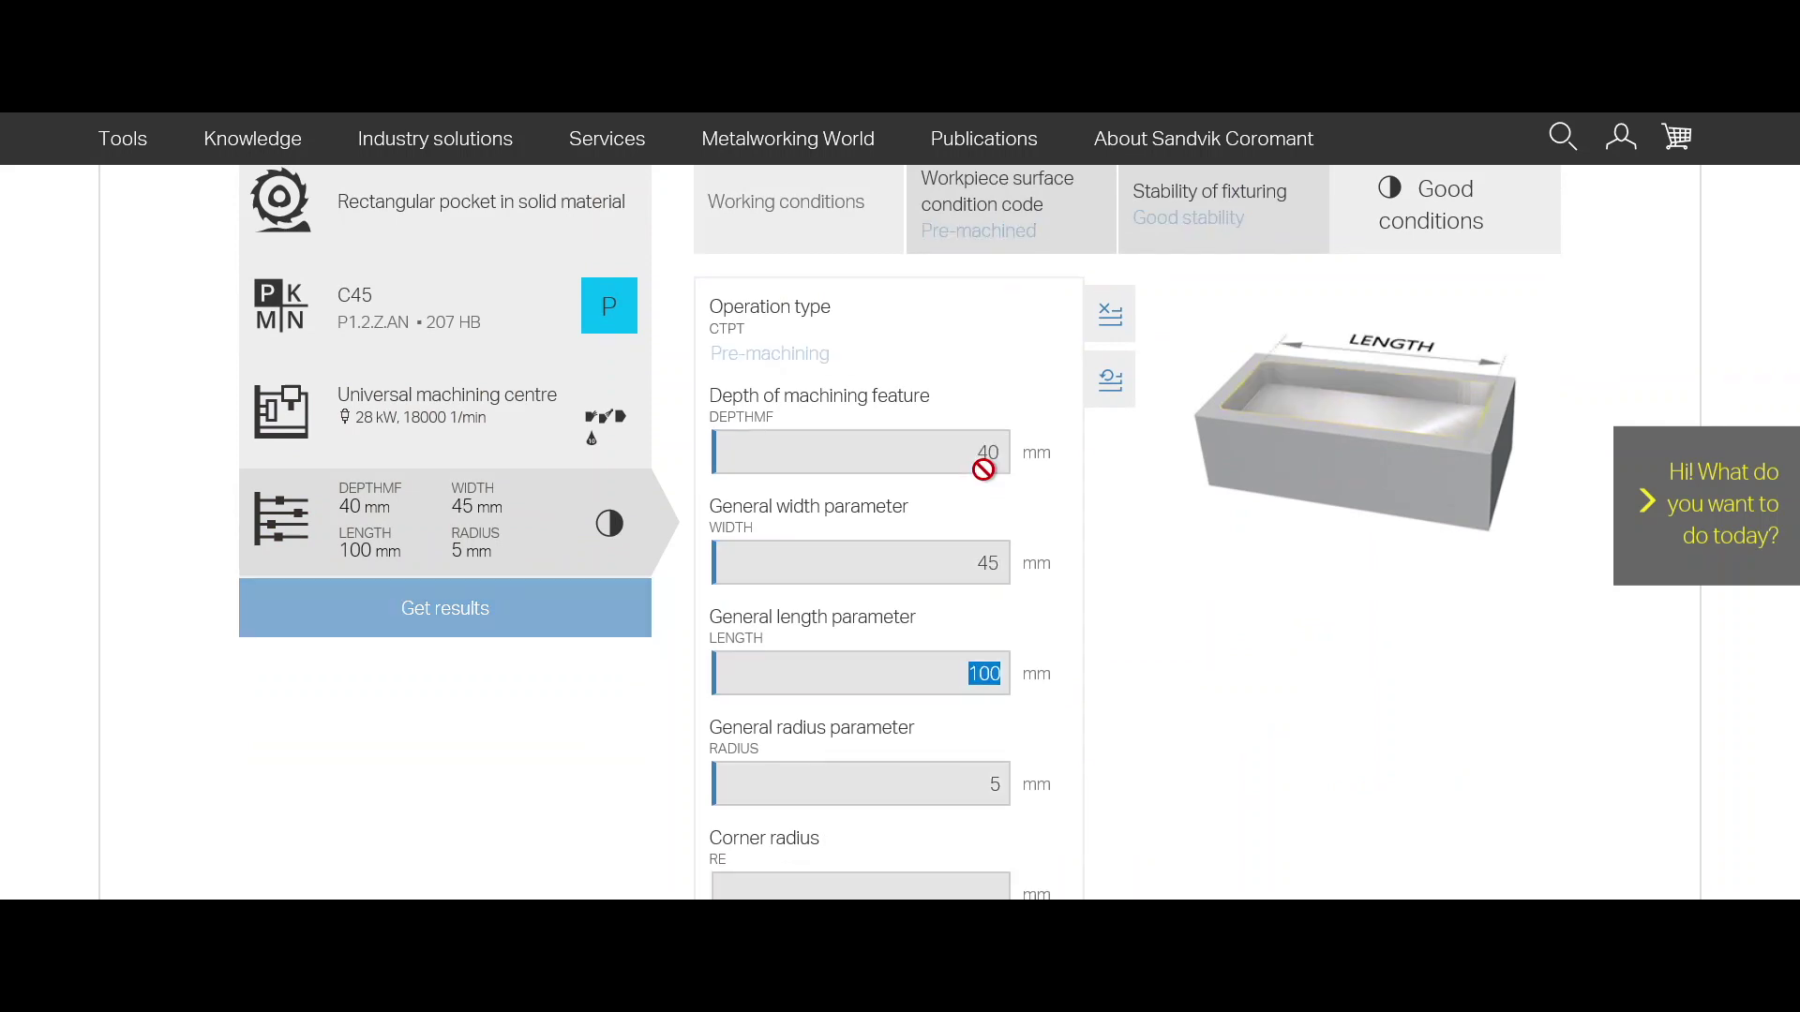
type("85")
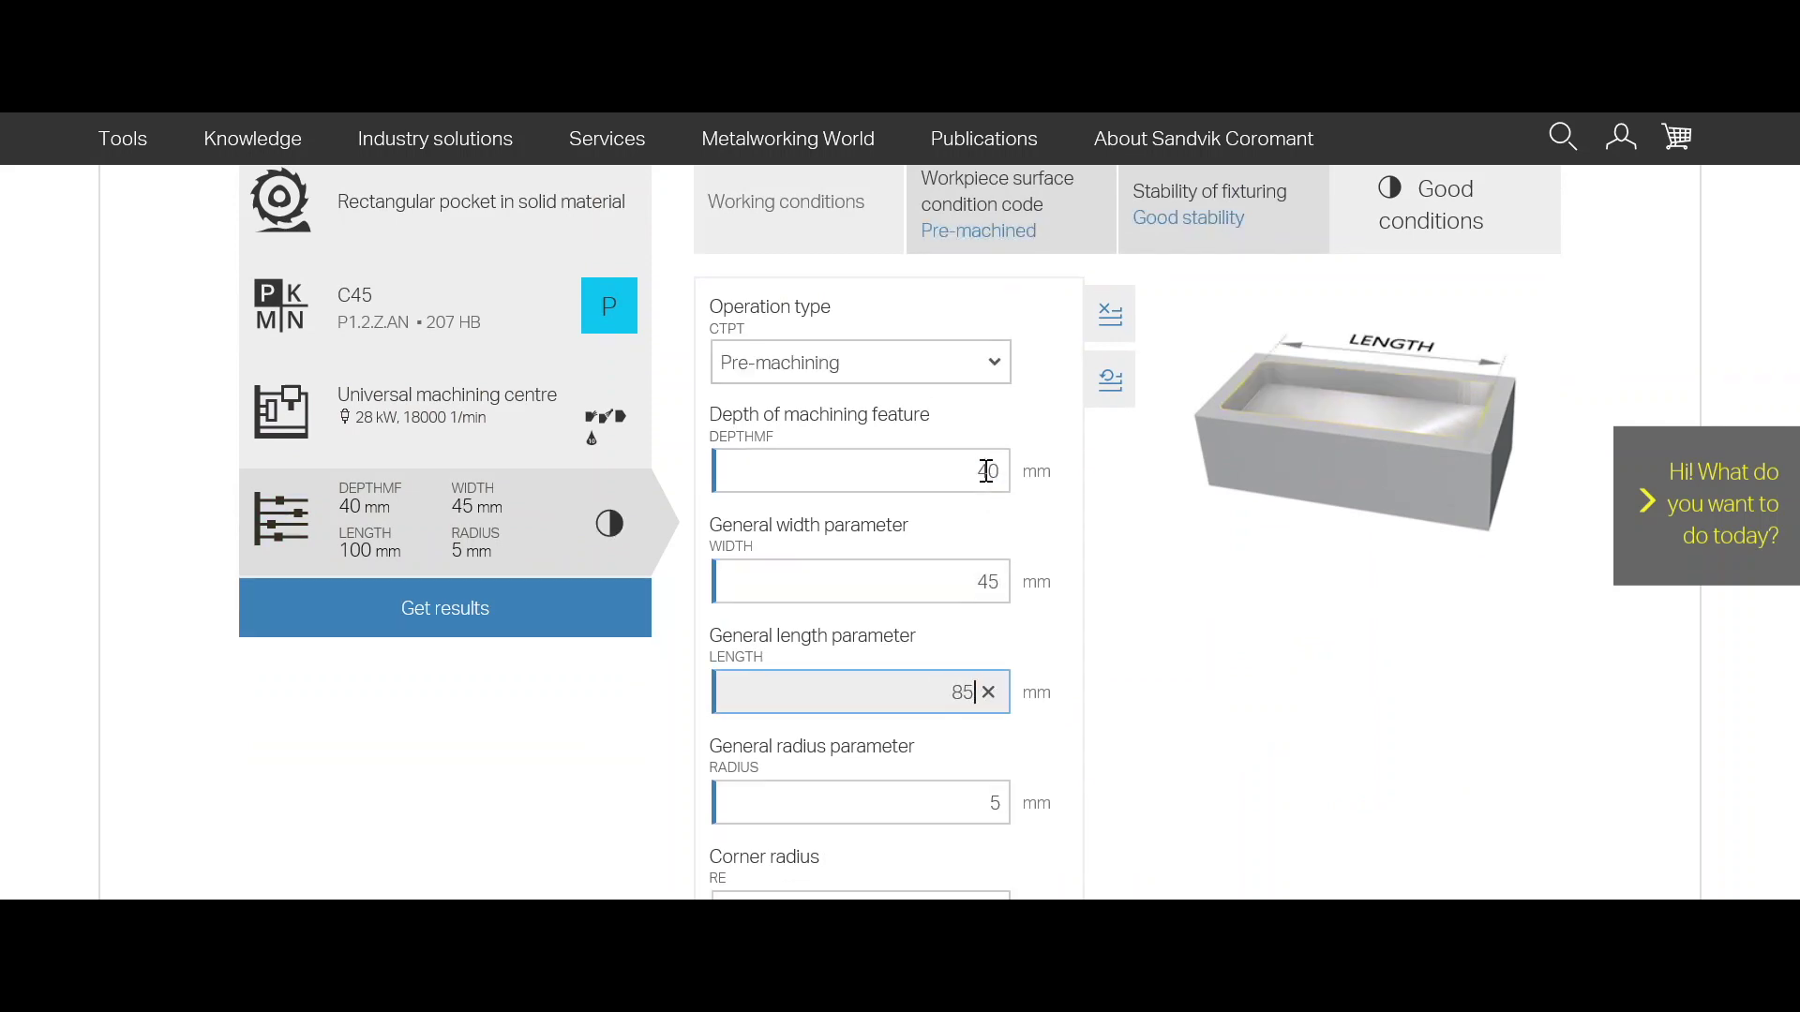
key("Tab")
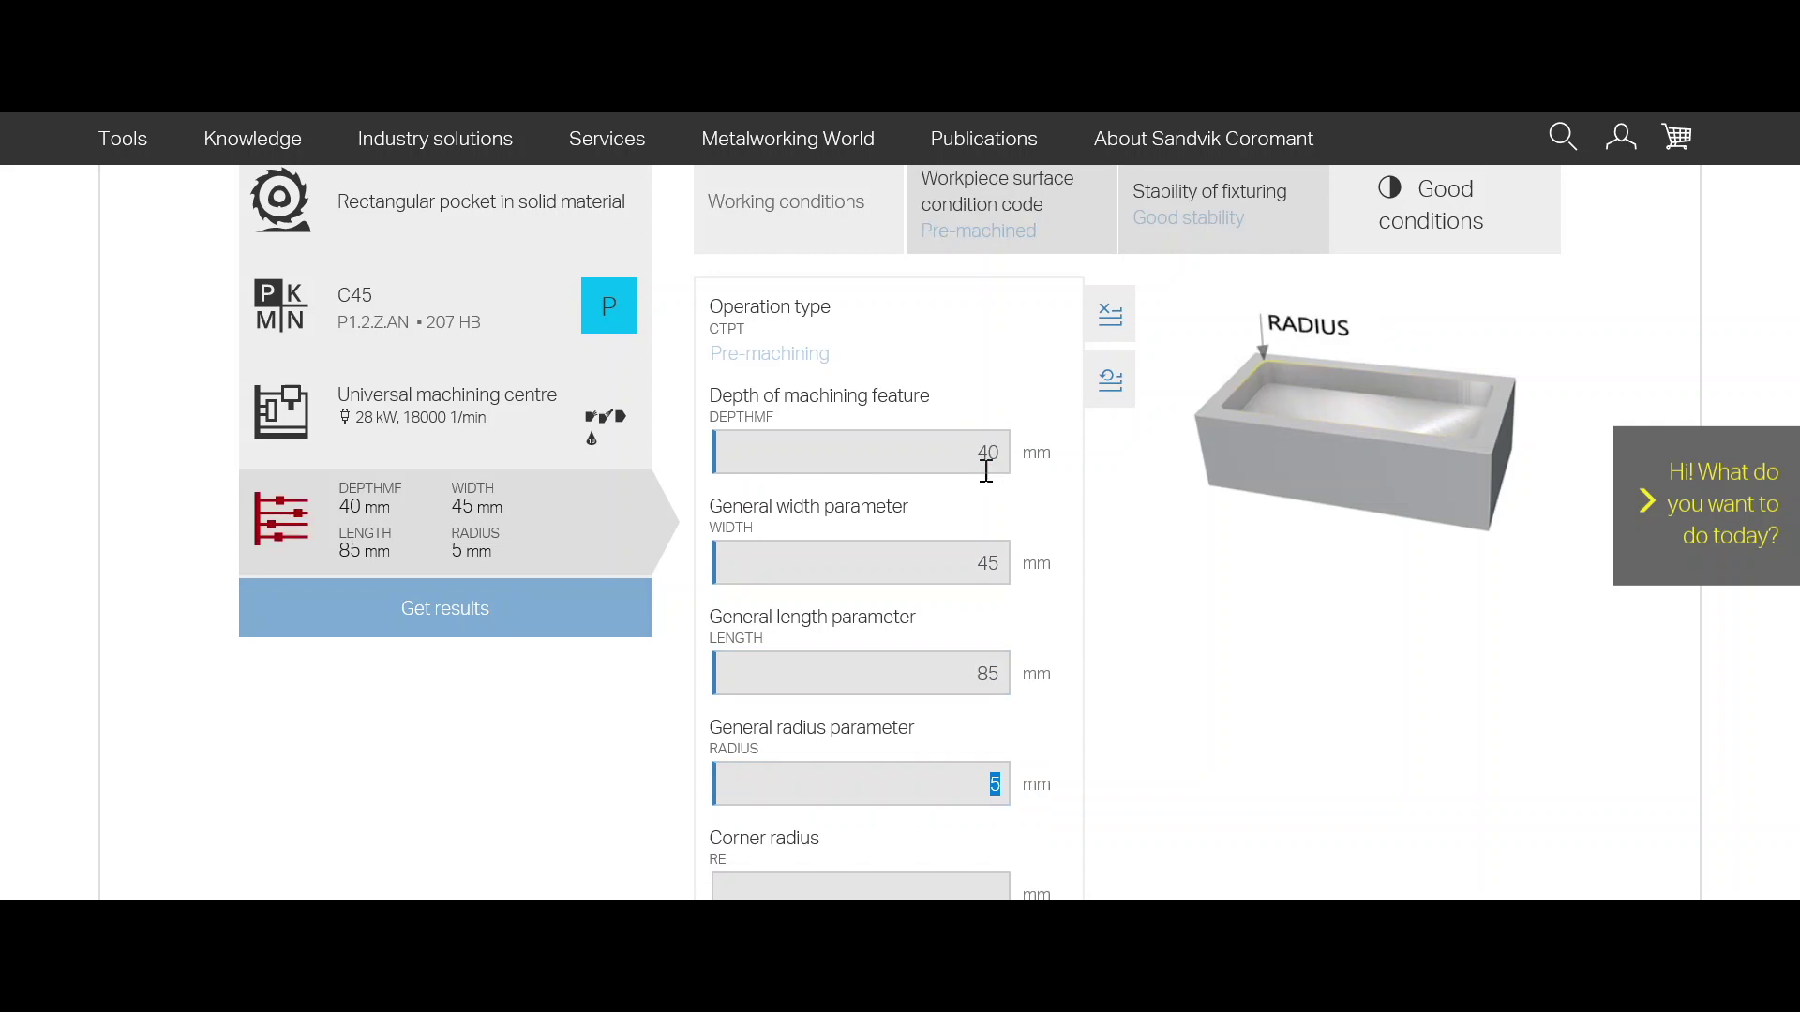
type("5")
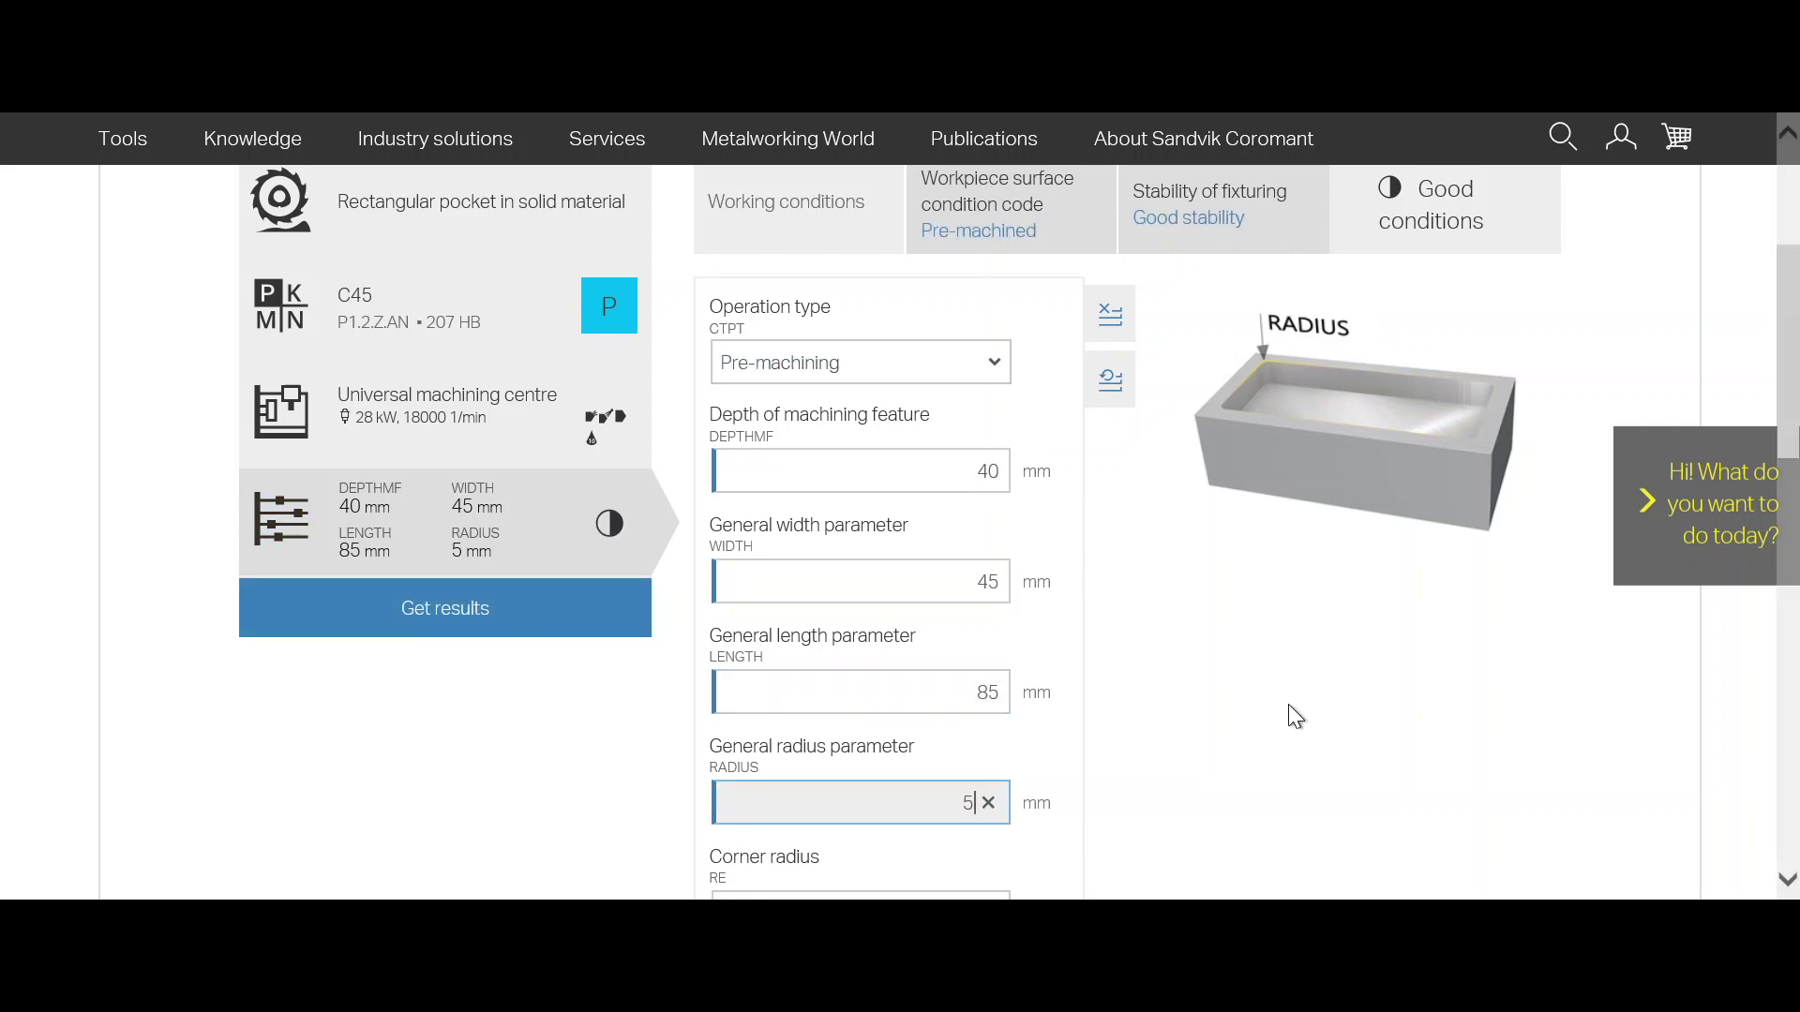
- Switch Use dynamic milling to ON
scroll(1288, 705, "down", 6)
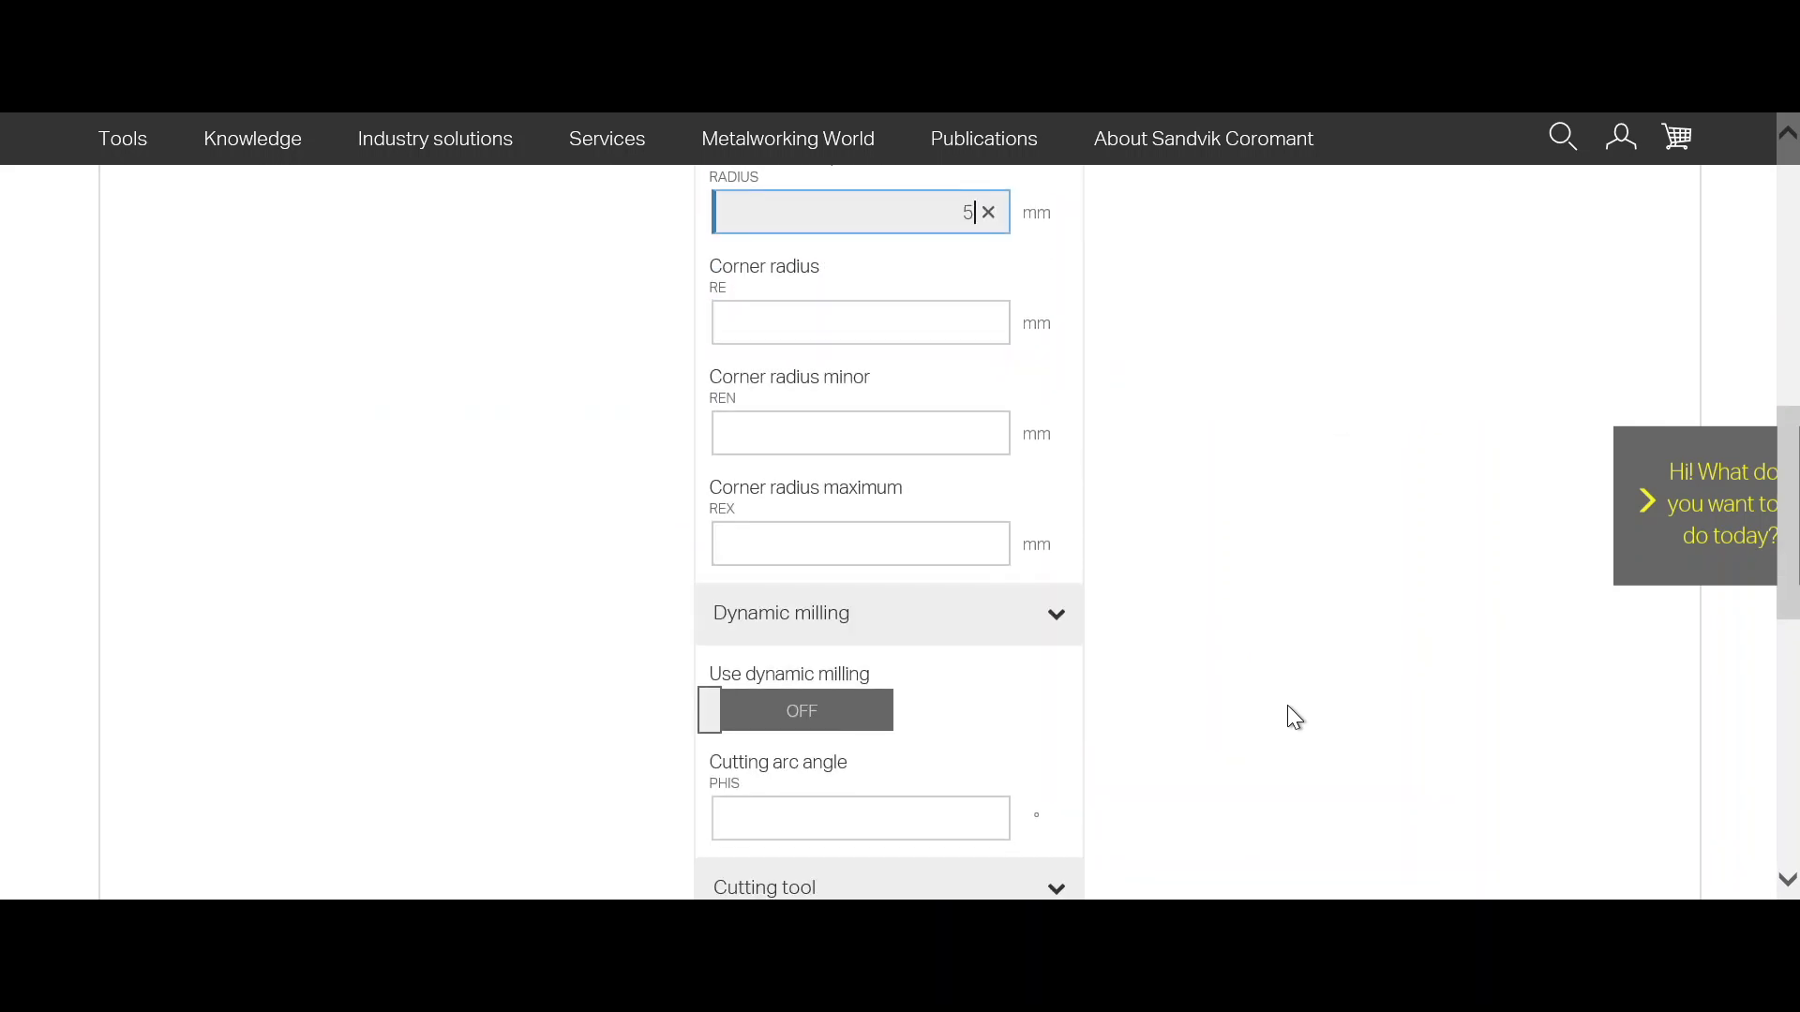
left_click(843, 711)
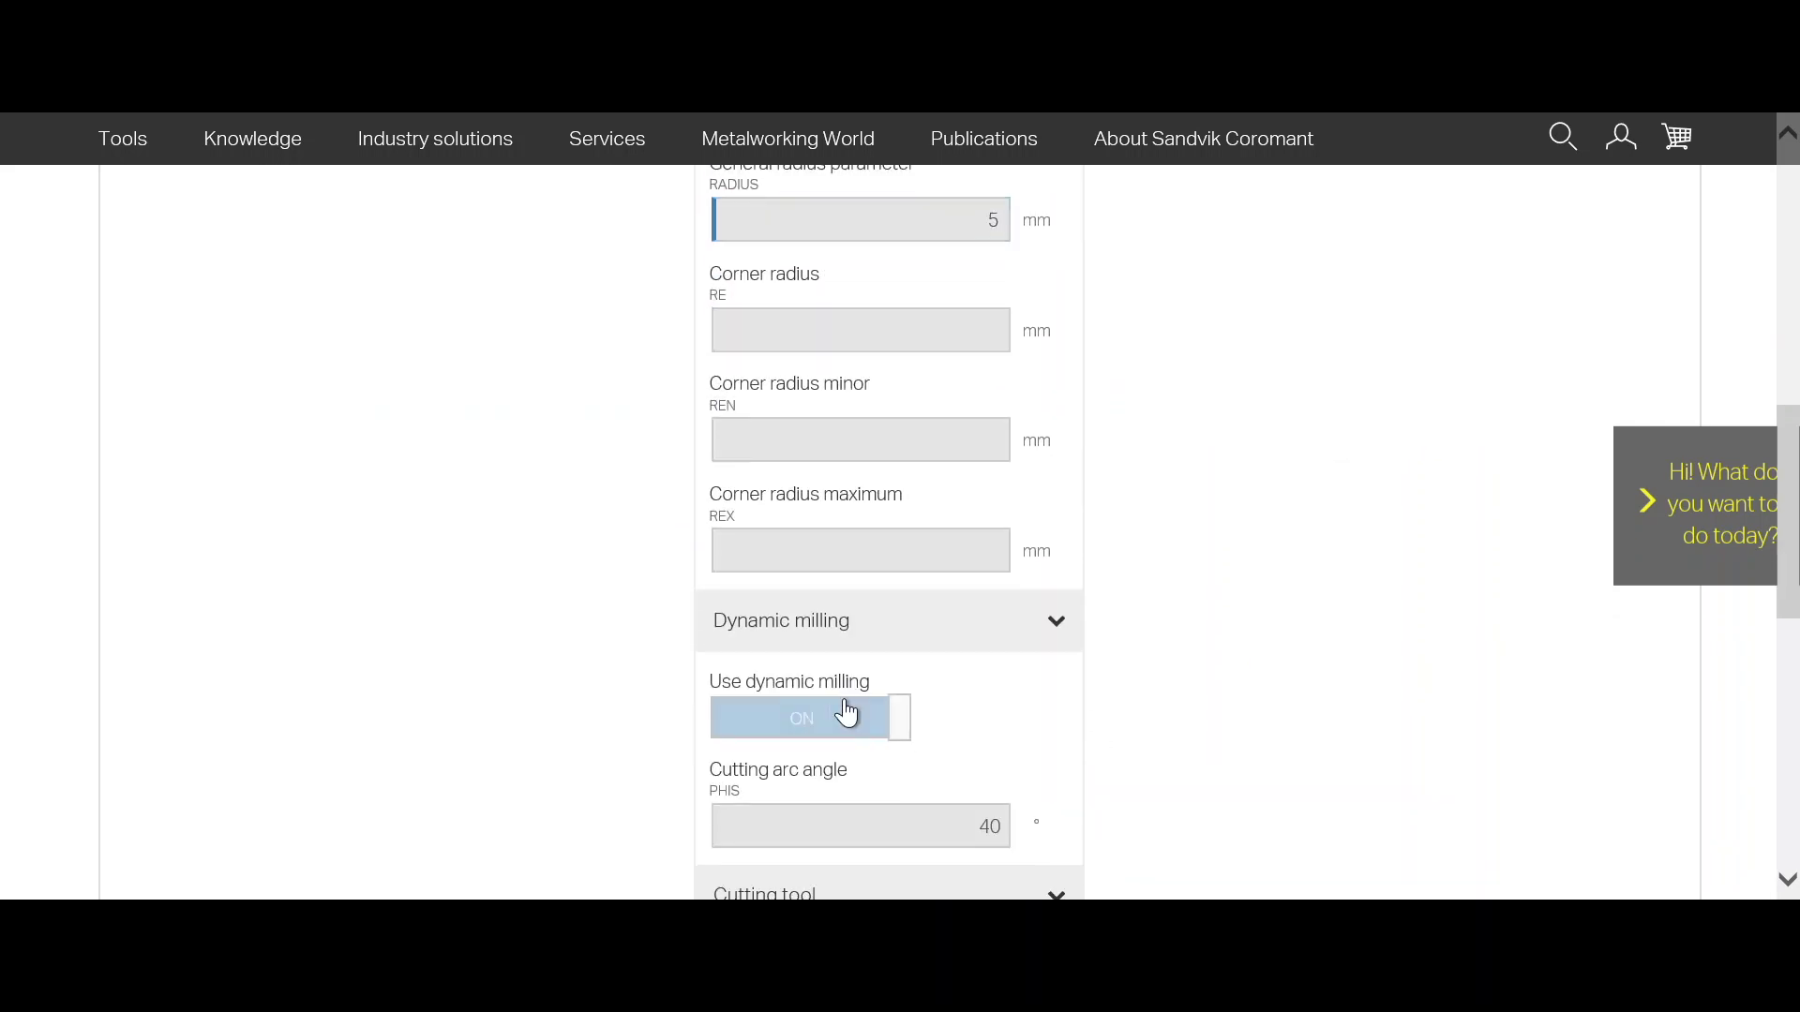
scroll(568, 712, "up", 6)
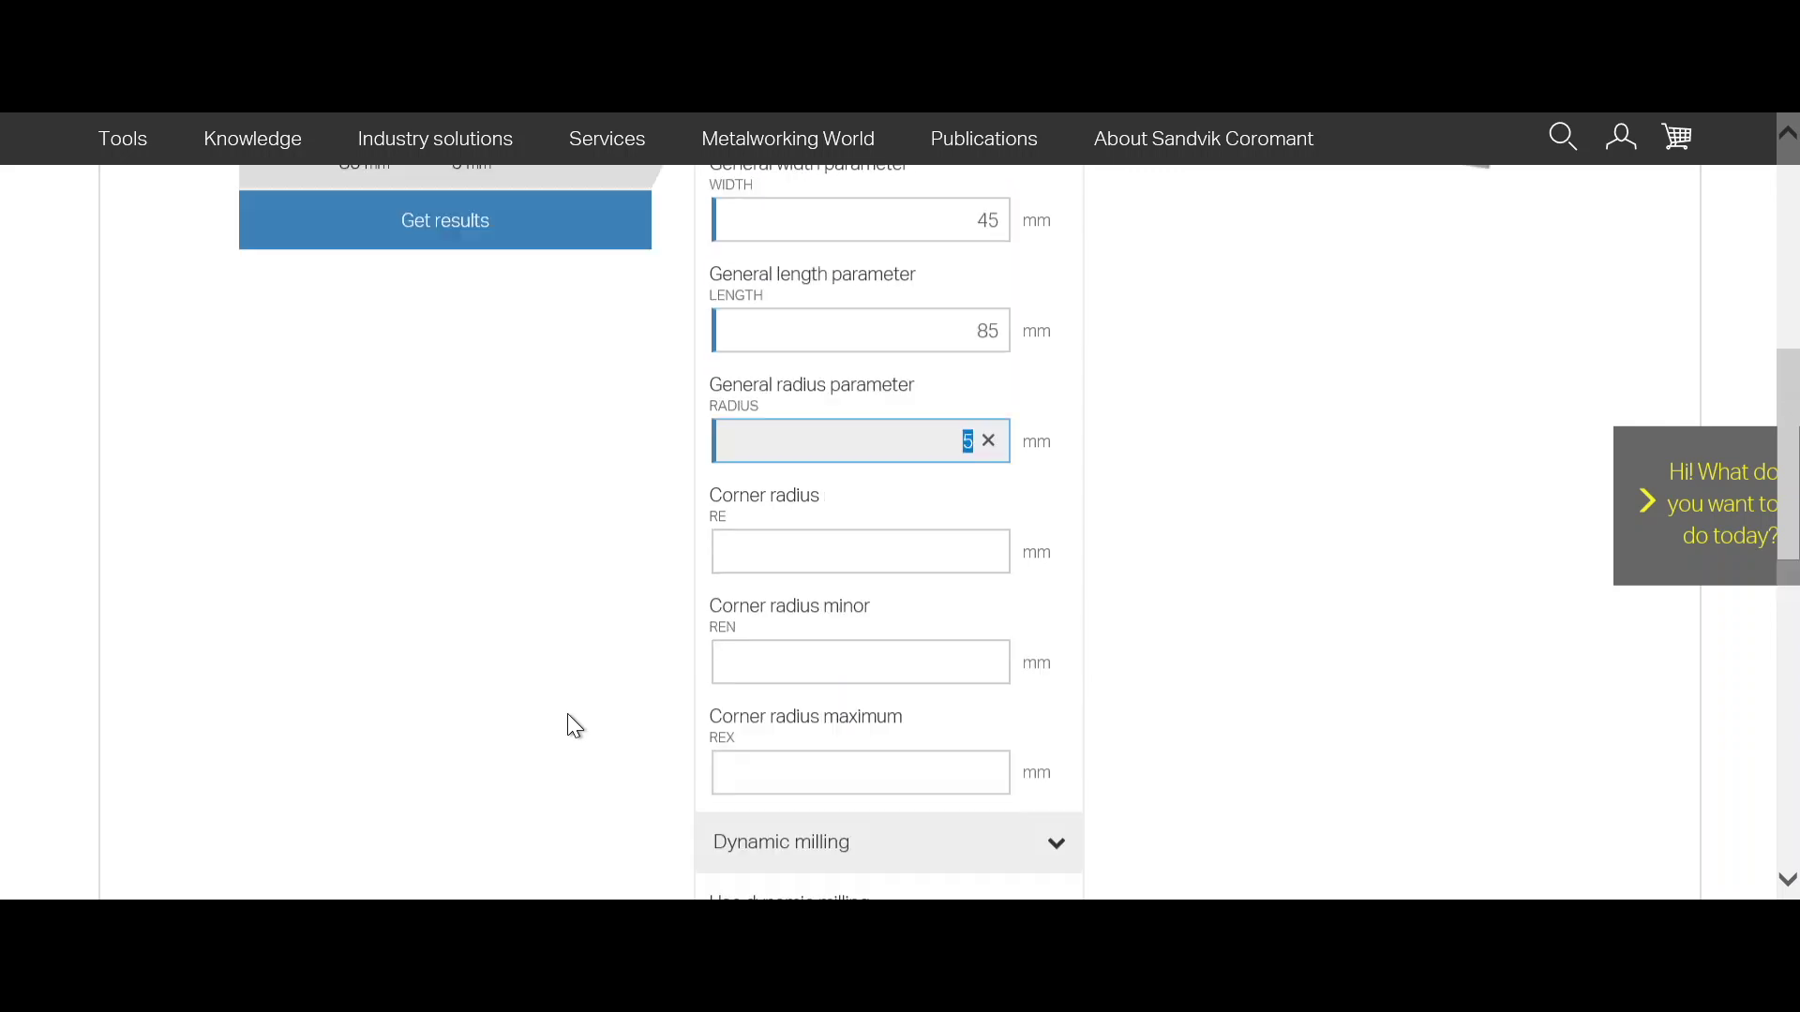
scroll(568, 717, "up", 2)
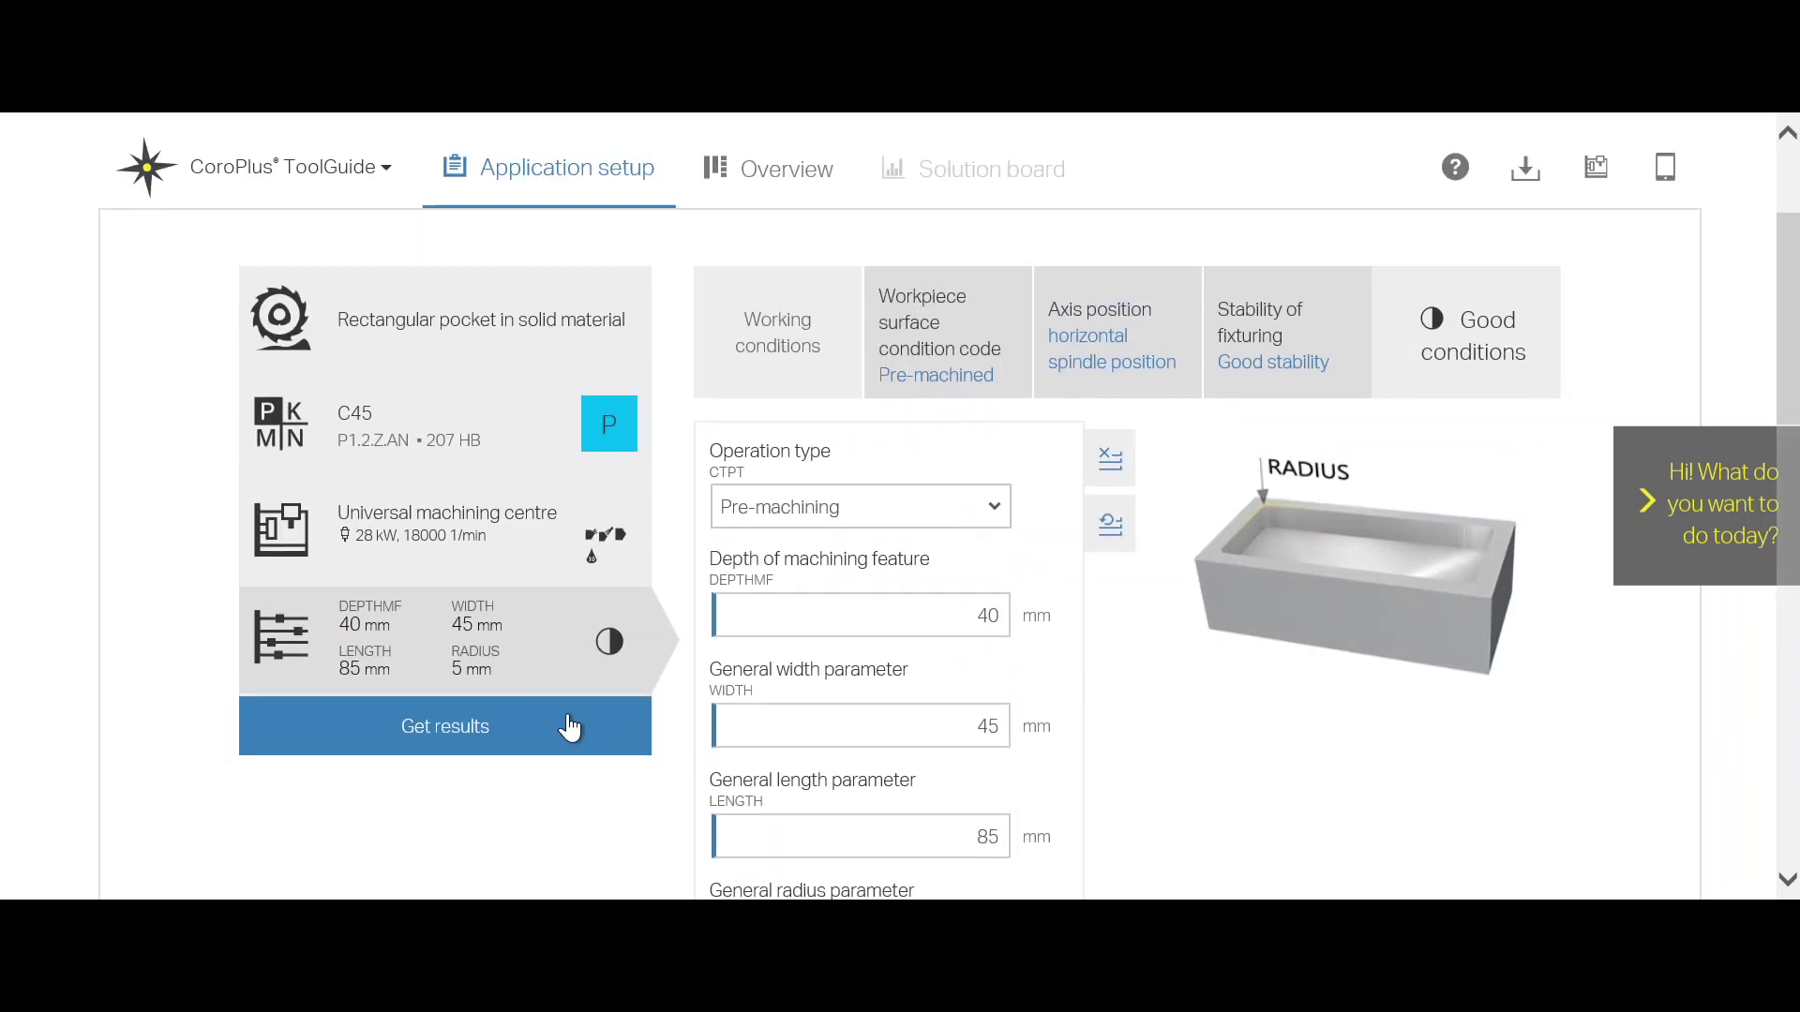
- Calculate results and review CoroMill Plura 2P370-1000-PB 1740 at 143 m/min, 0.0488 mm/tooth
left_click(495, 730)
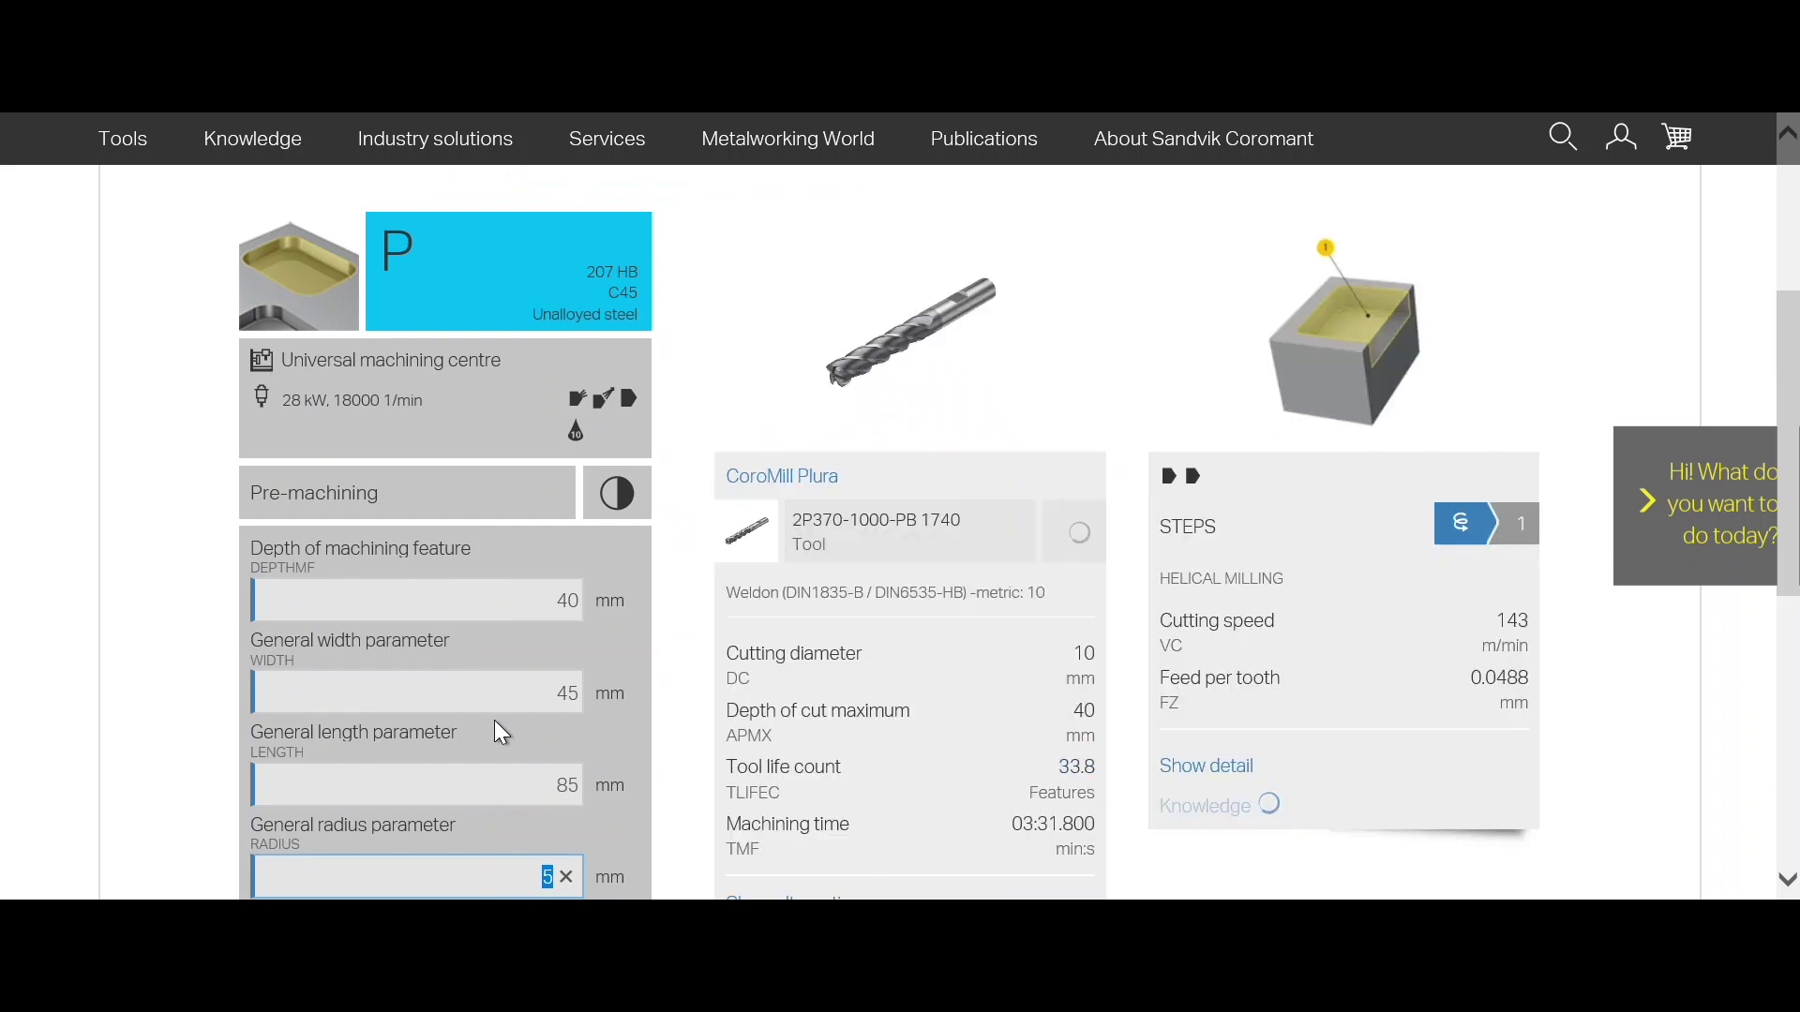
scroll(847, 672, "up", 1)
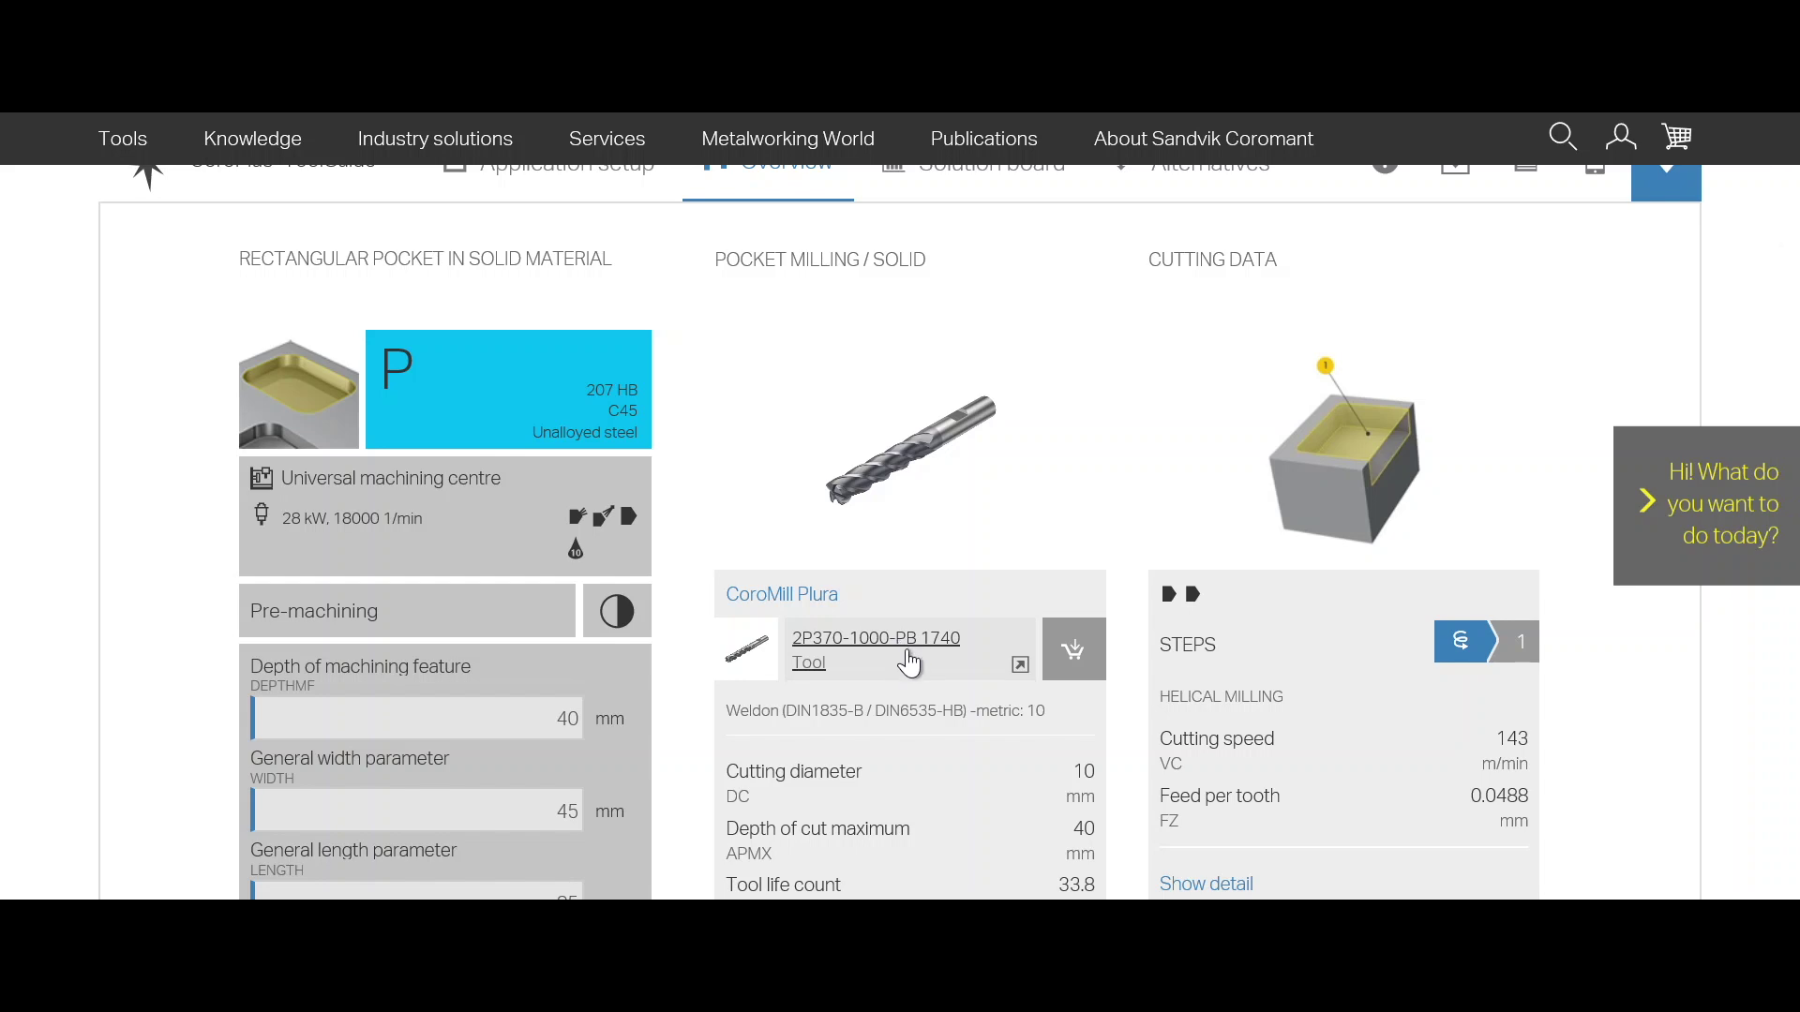
scroll(909, 663, "down", 1)
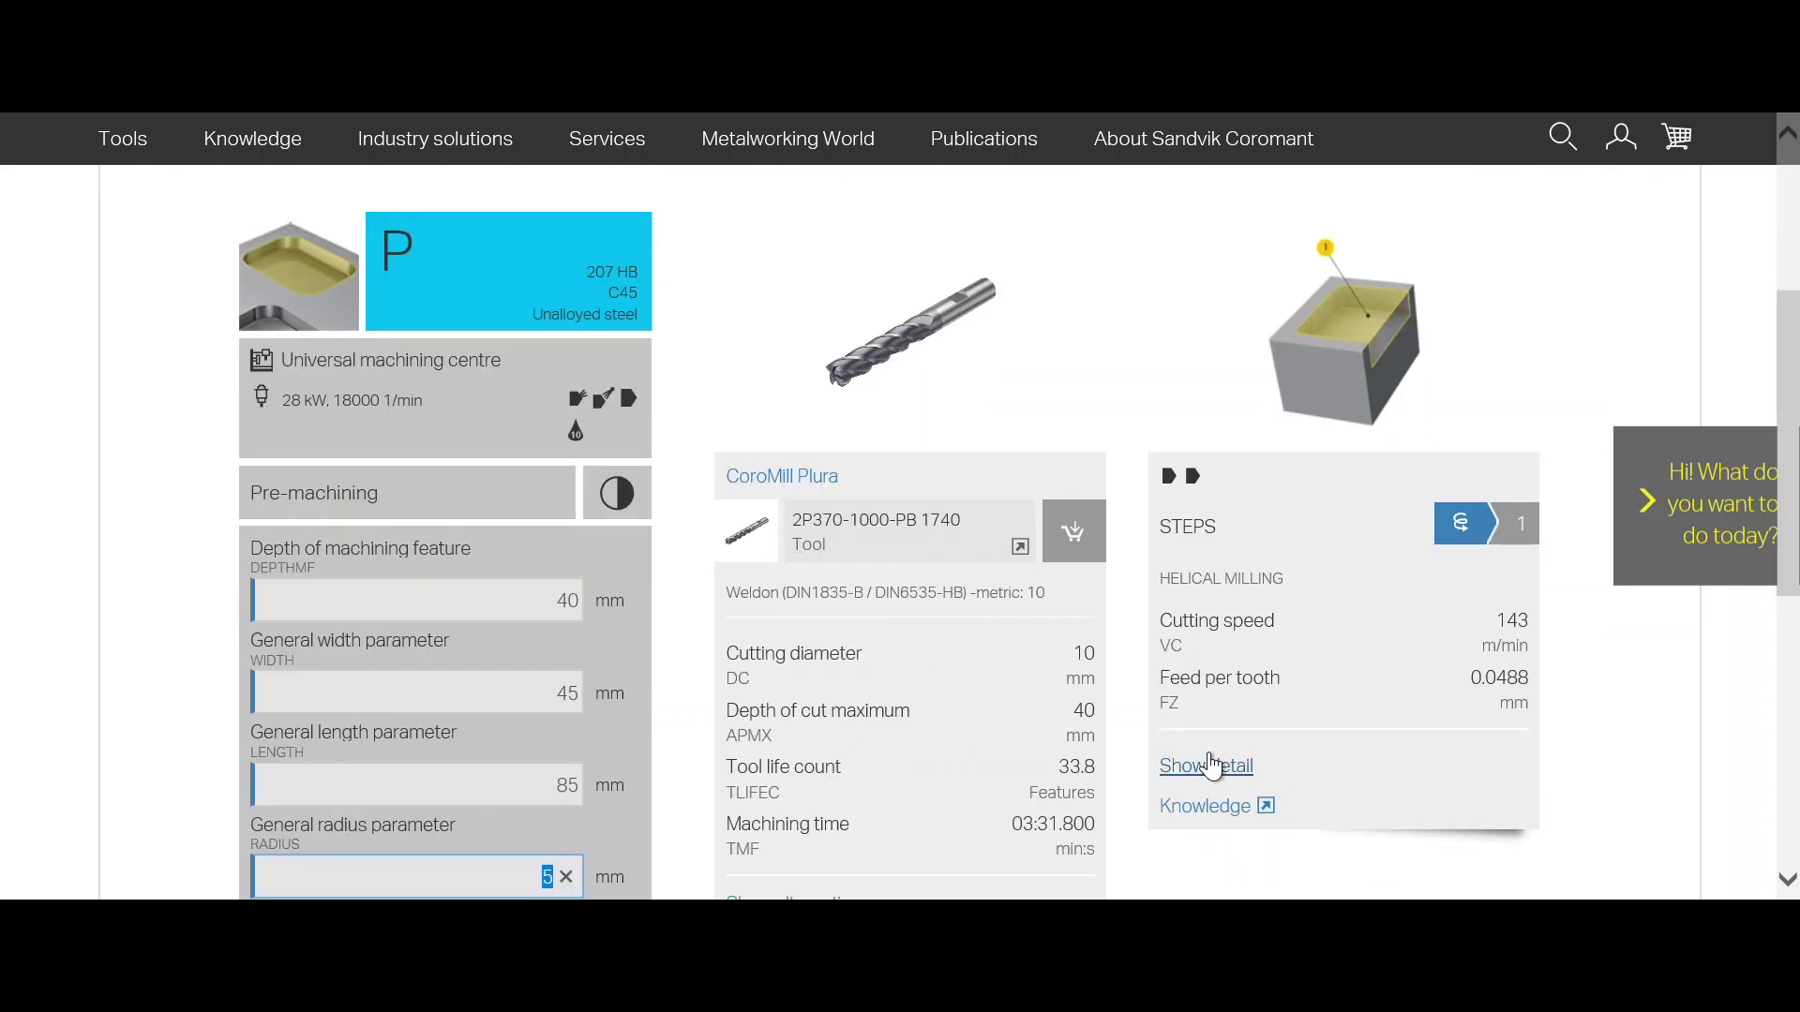
- Show the detailed cutting data as a parameter table and check the 242 m/min dynamic cutting speed
left_click(1210, 769)
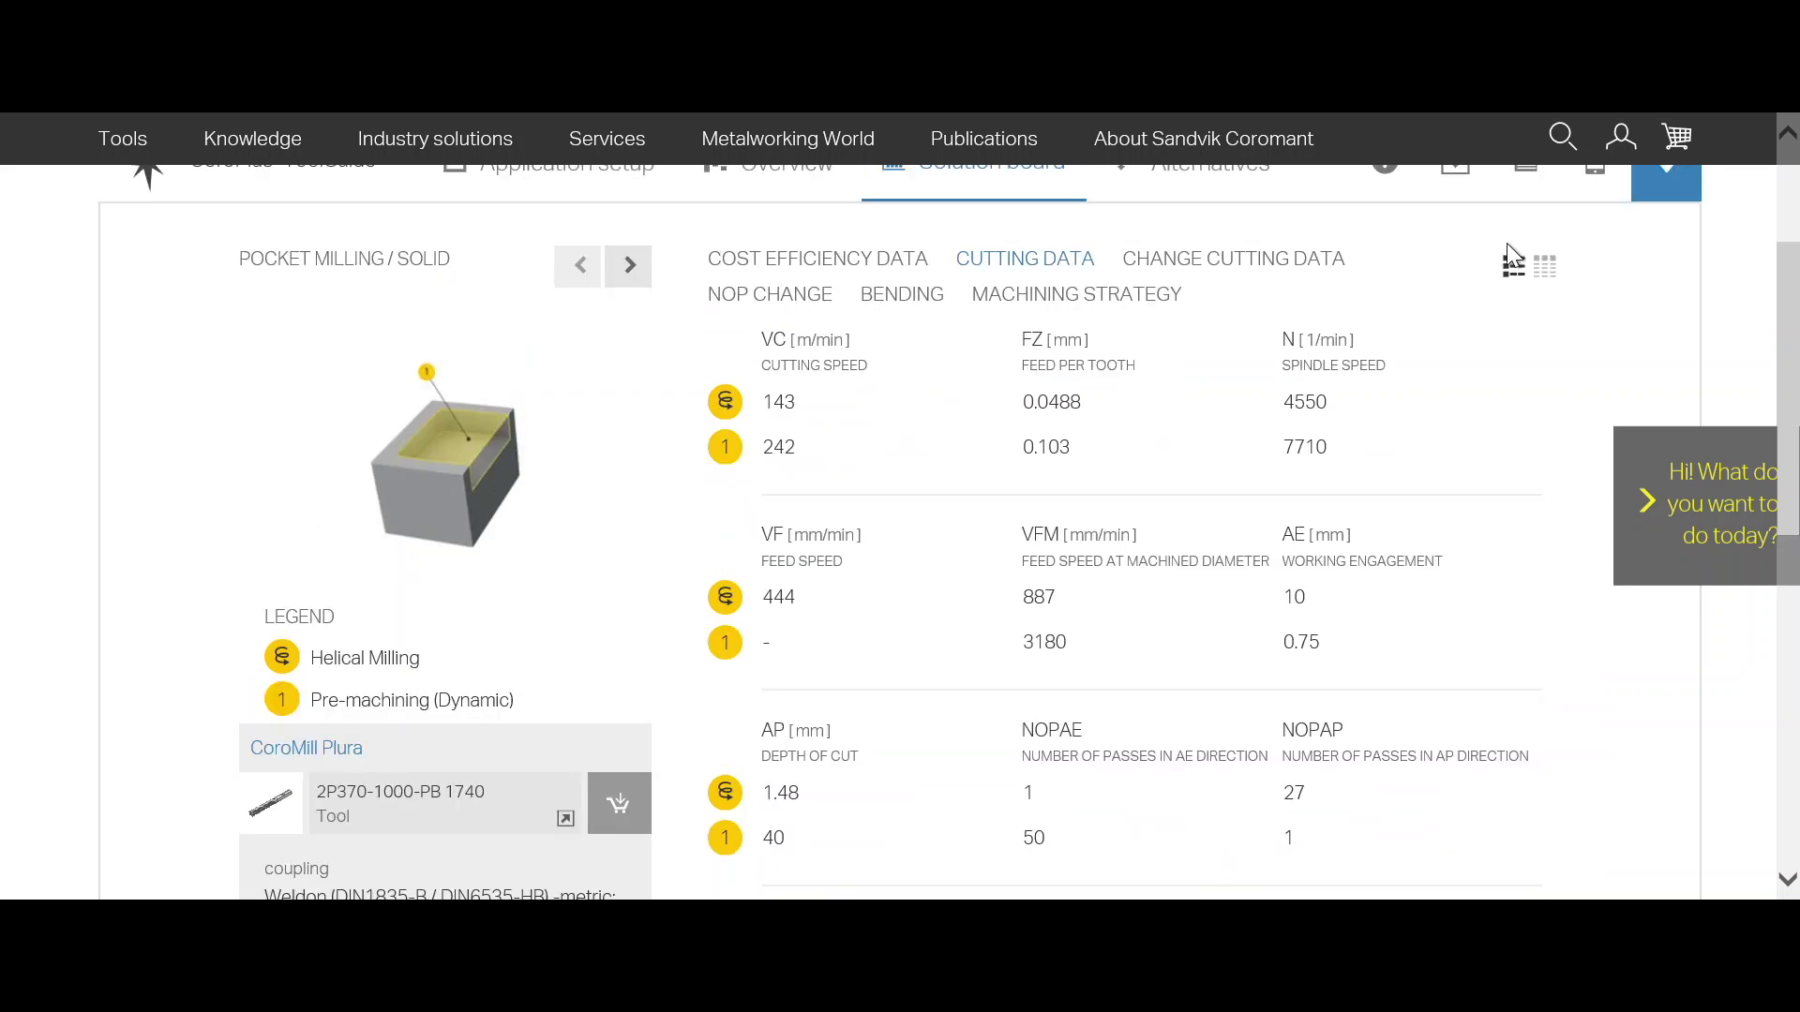
left_click(1511, 269)
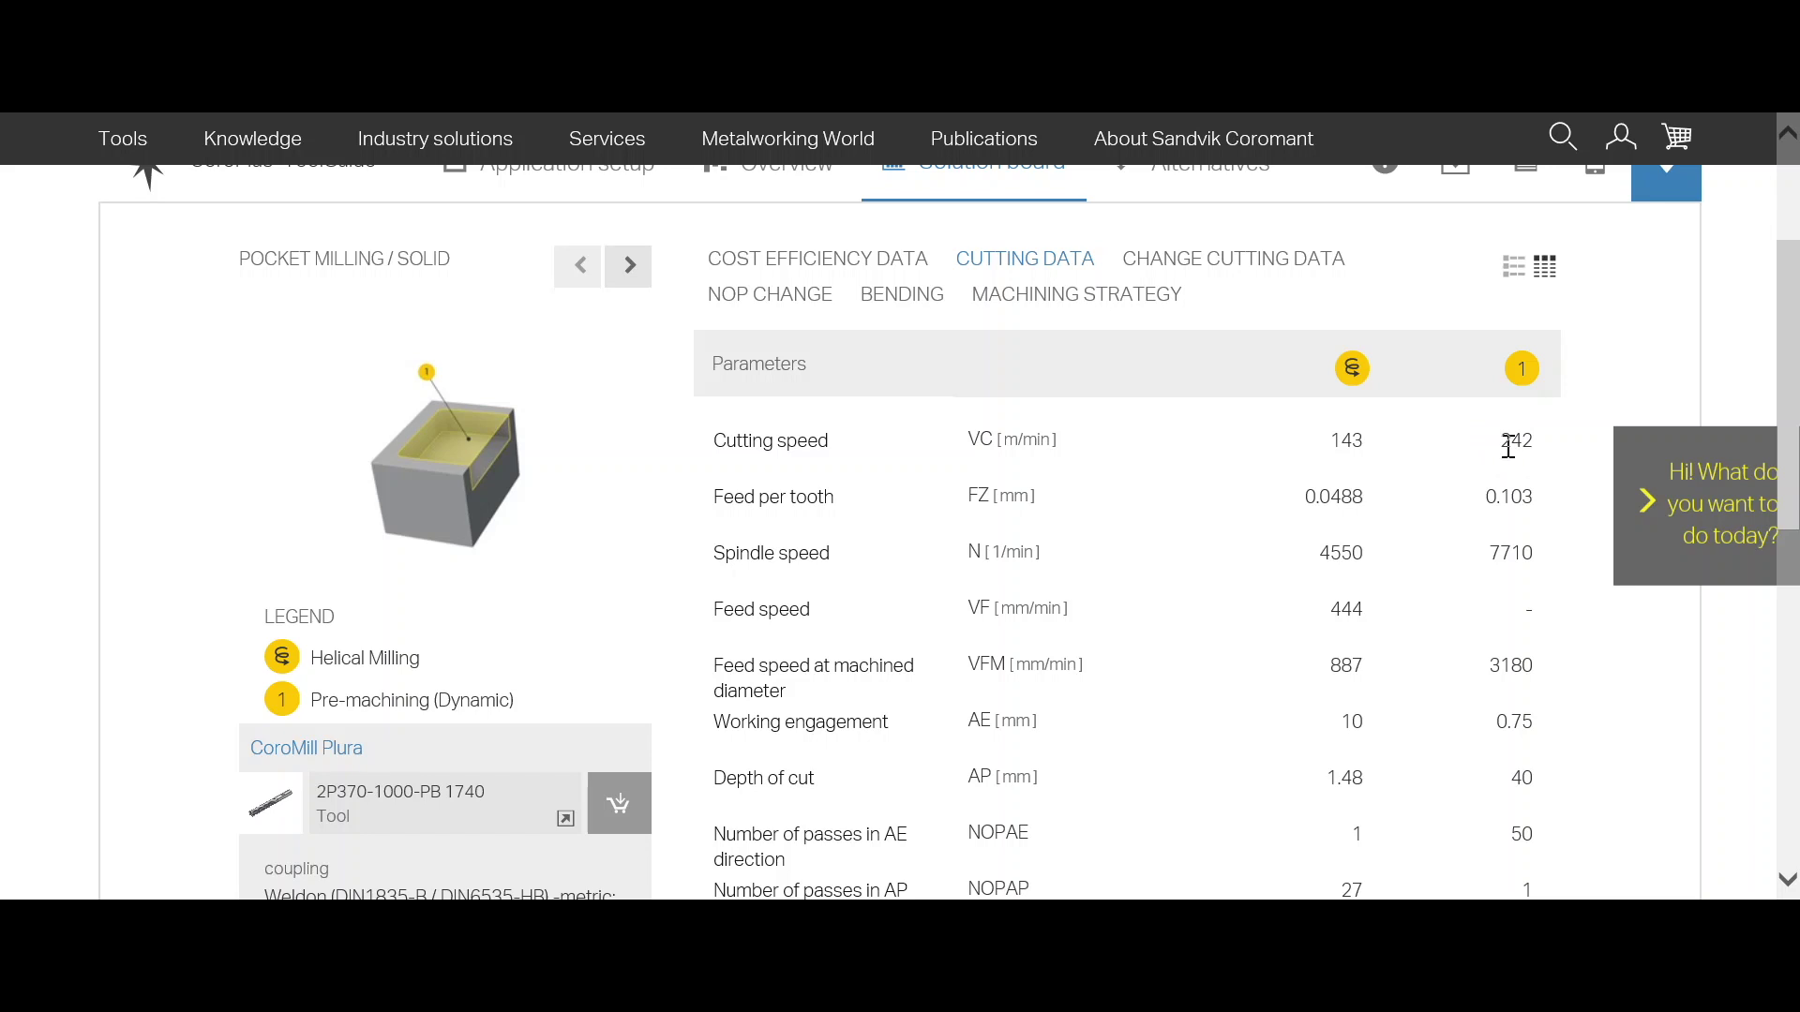
left_click_drag(1509, 443, 1523, 442)
double_click(1530, 452)
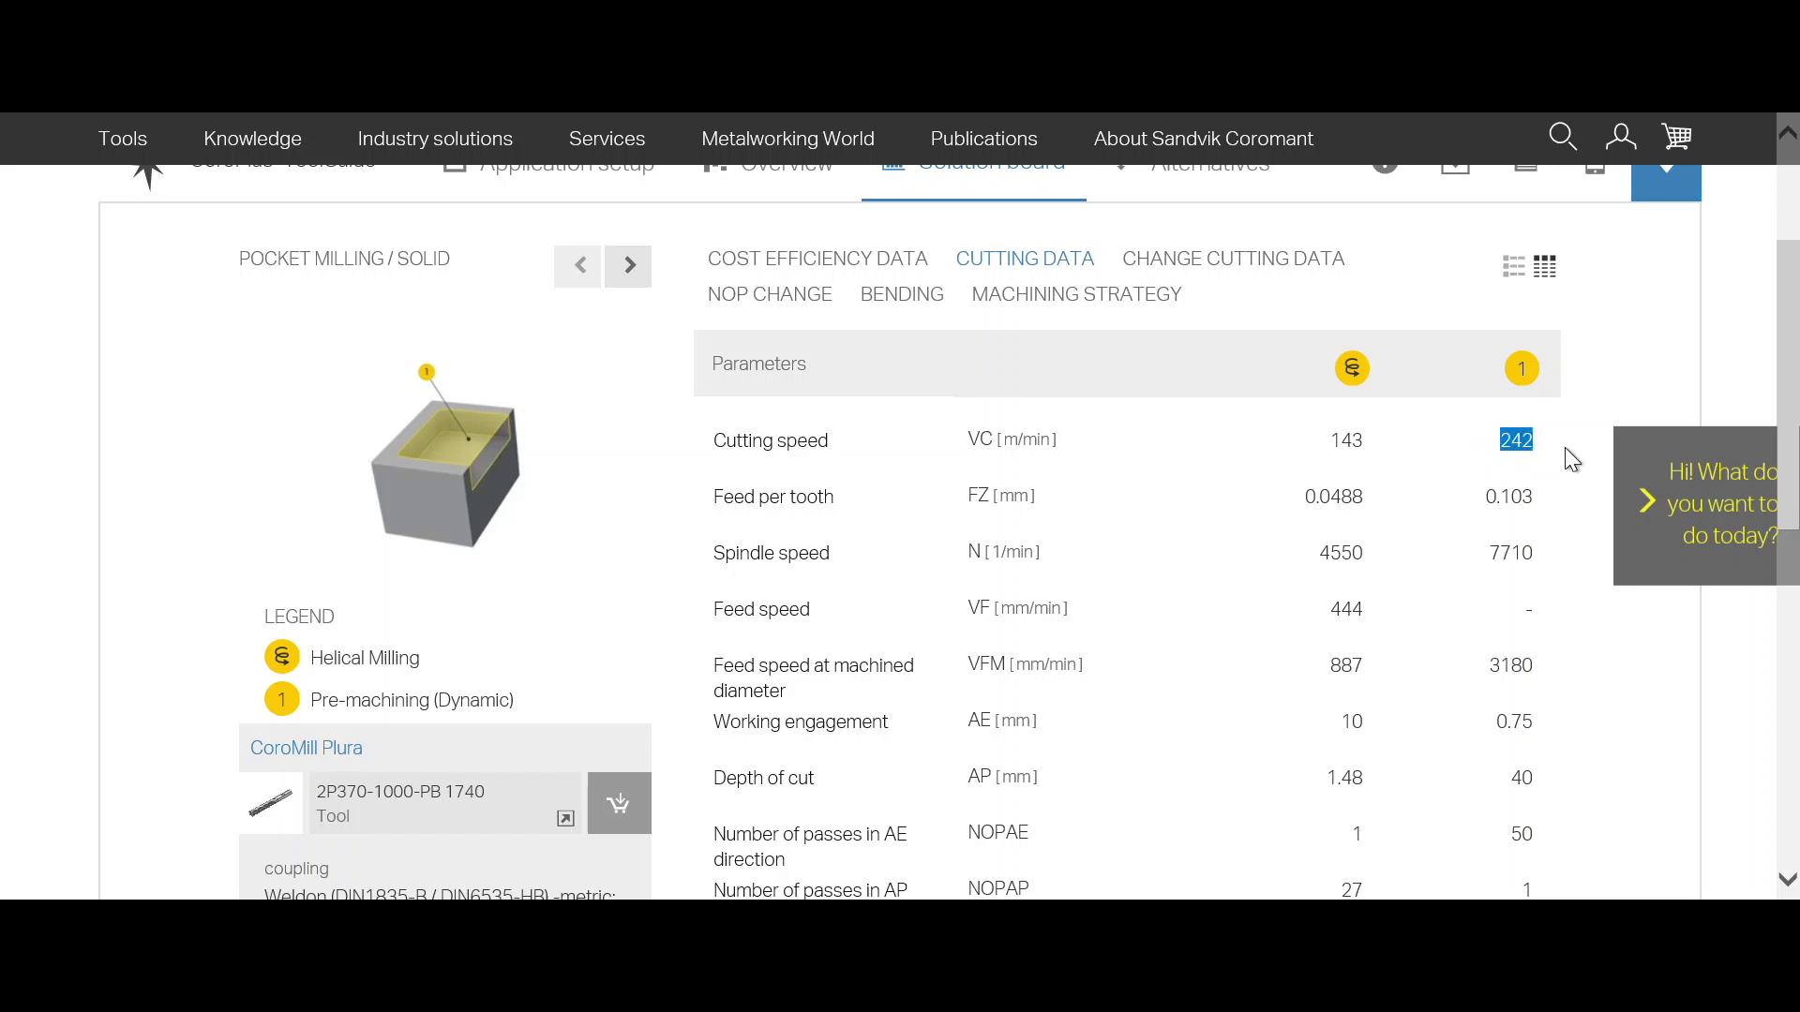
left_click(1543, 526)
- Review the Depth of cut row further down, noting its value of 40
scroll(1526, 546, "down", 3)
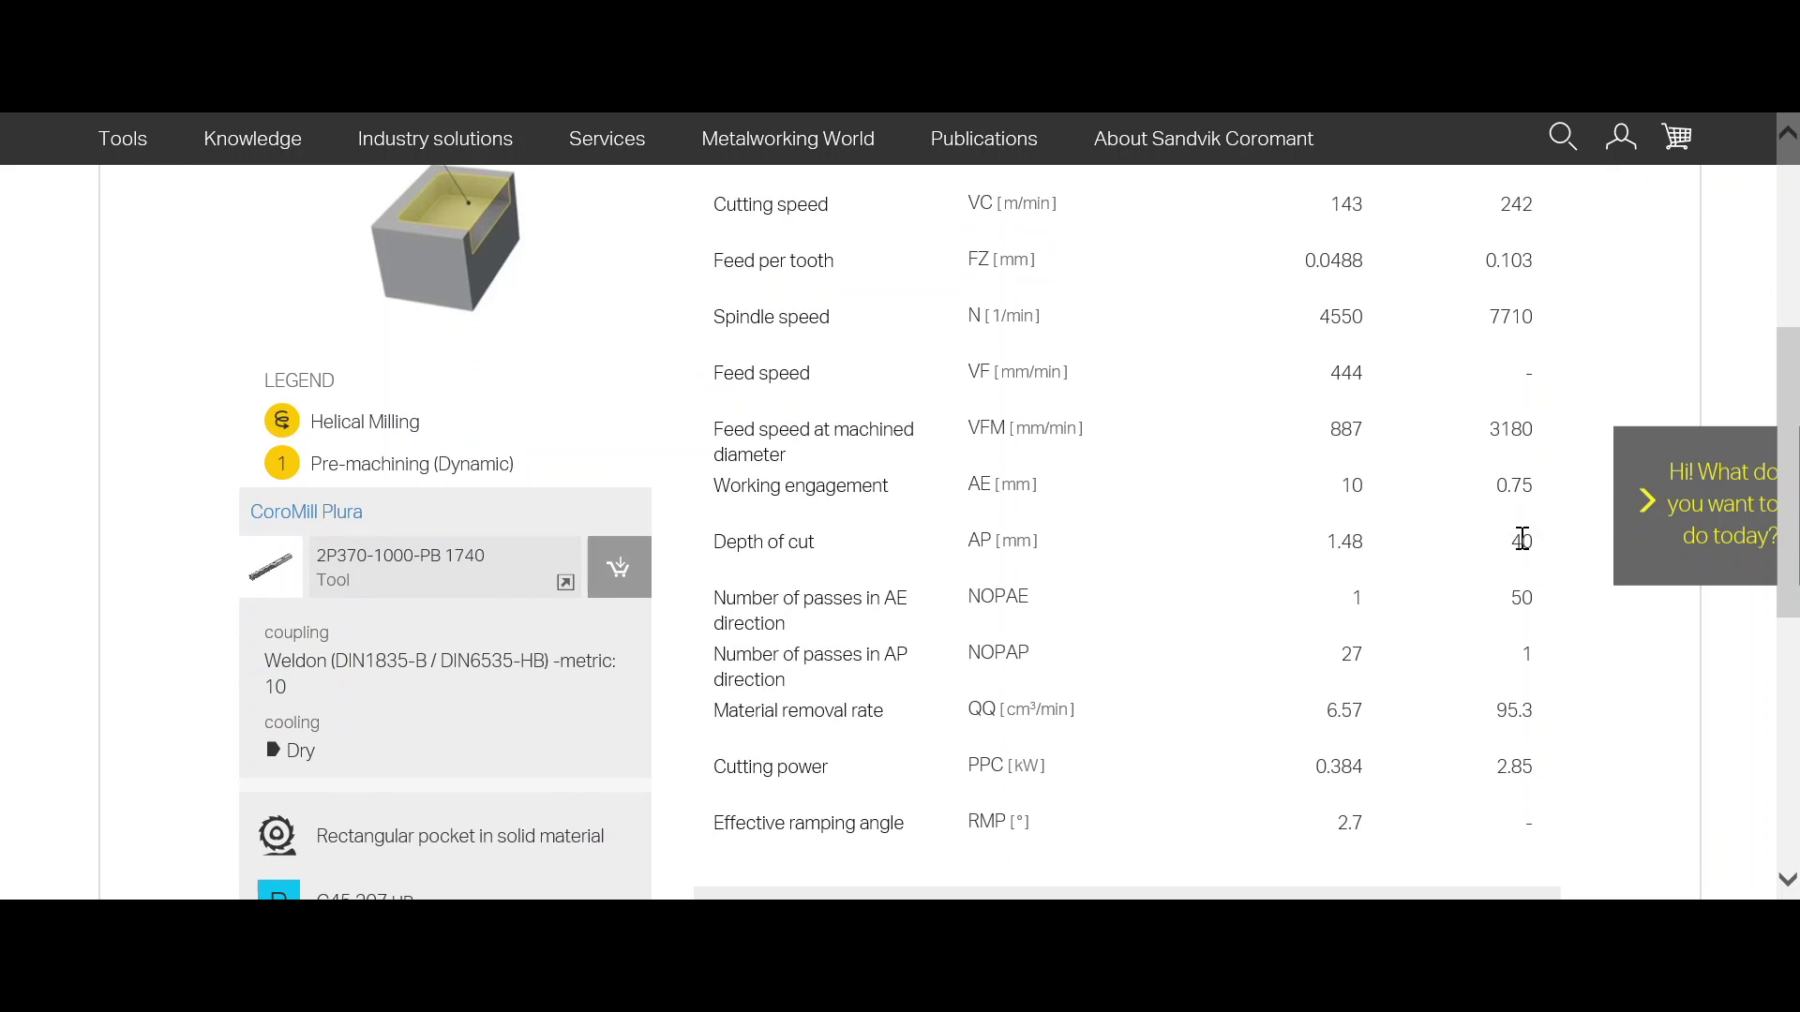
left_click_drag(737, 542, 1056, 536)
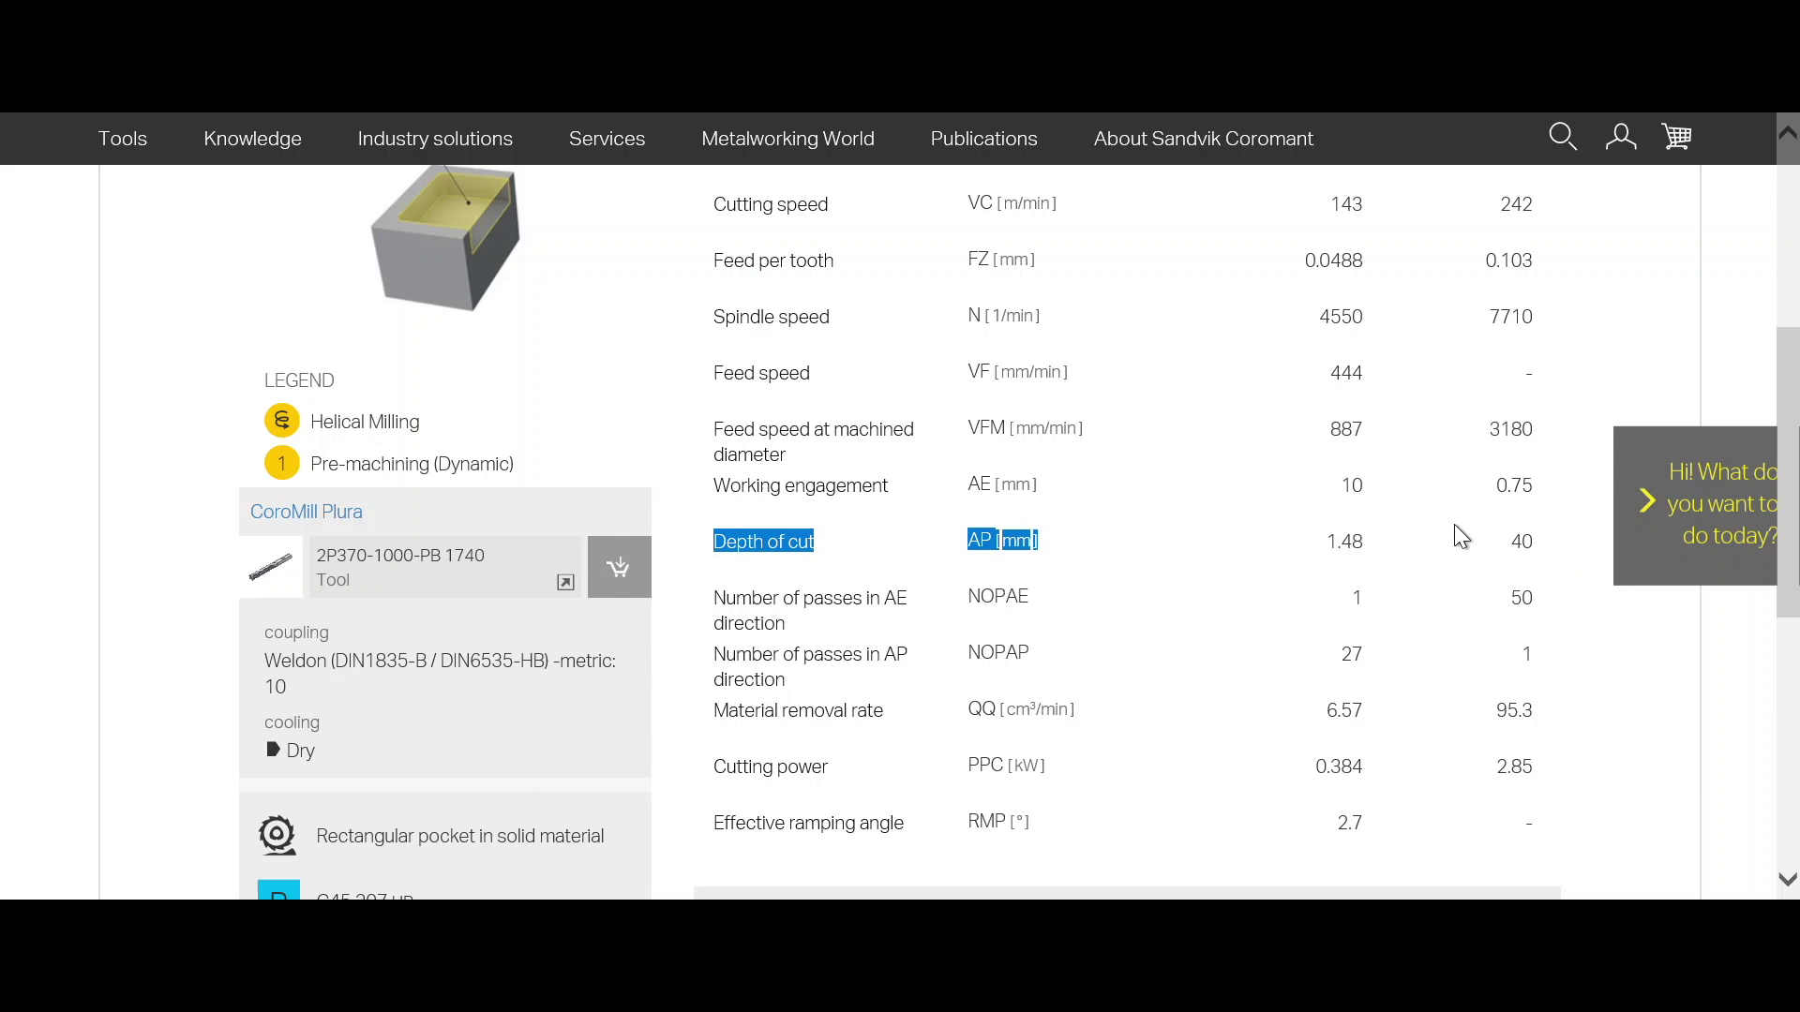
left_click(1534, 544)
double_click(1533, 544)
left_click(1555, 555)
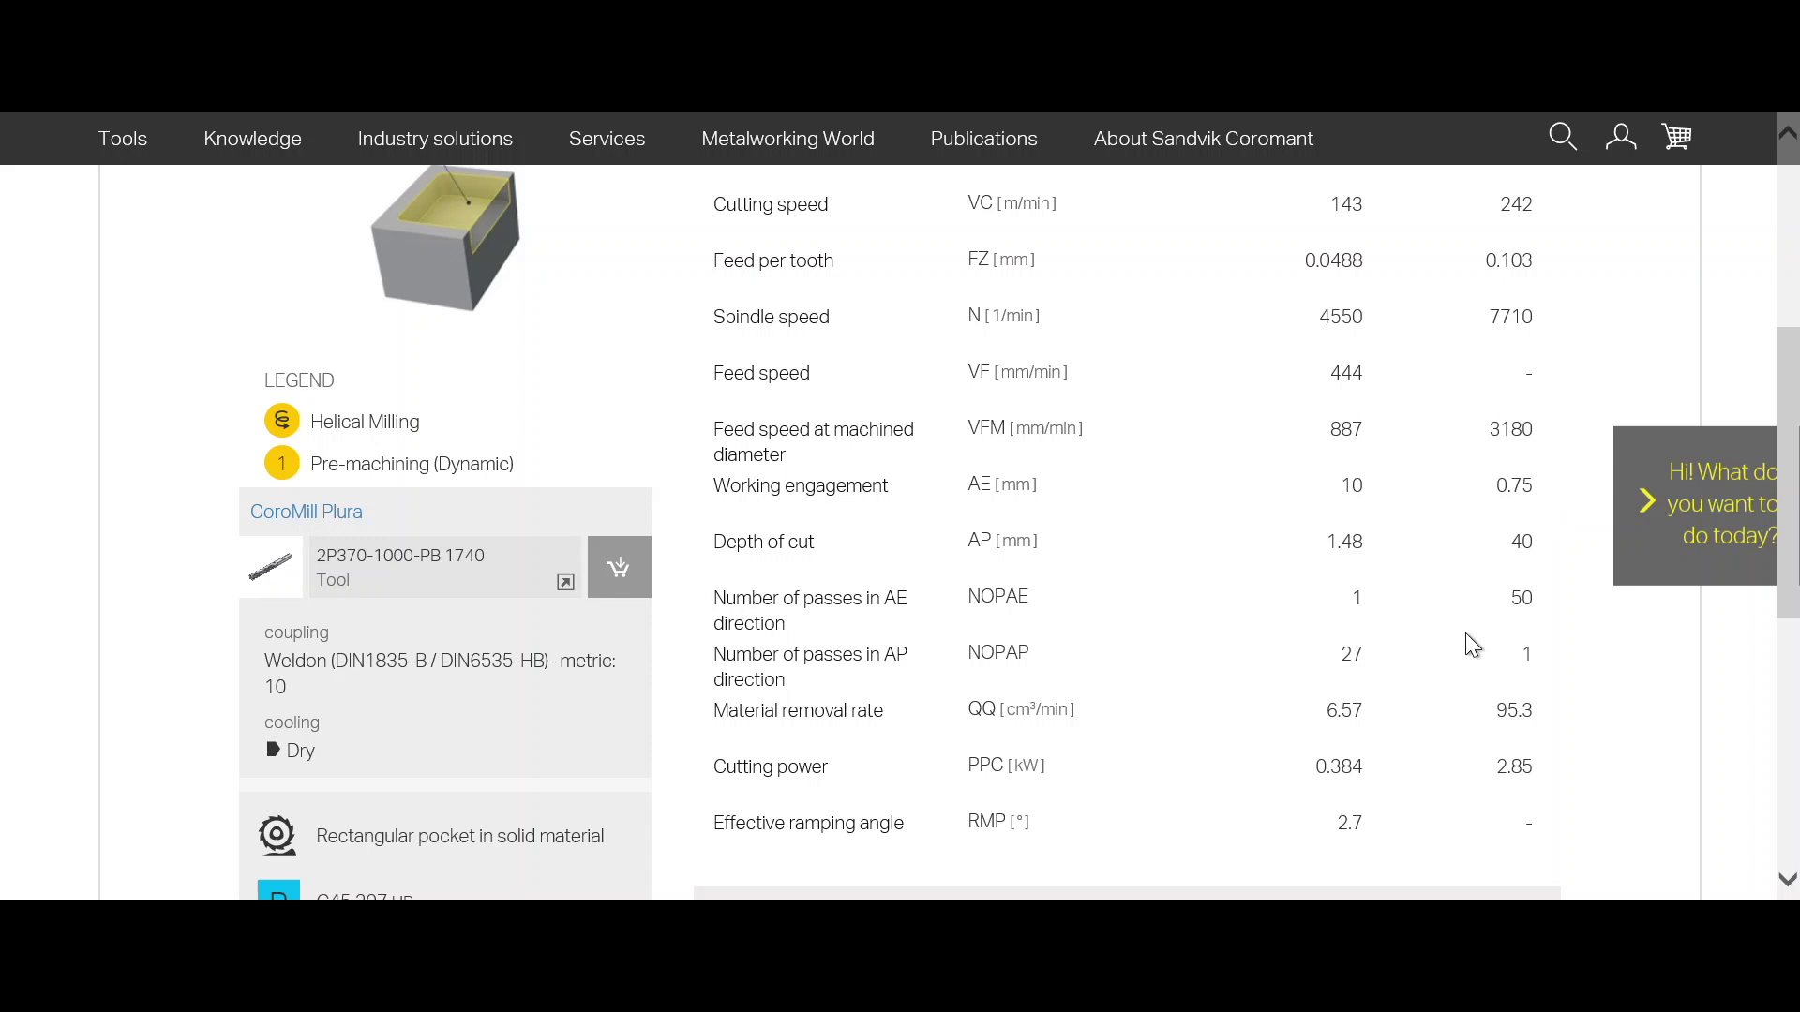
scroll(1471, 642, "up", 1)
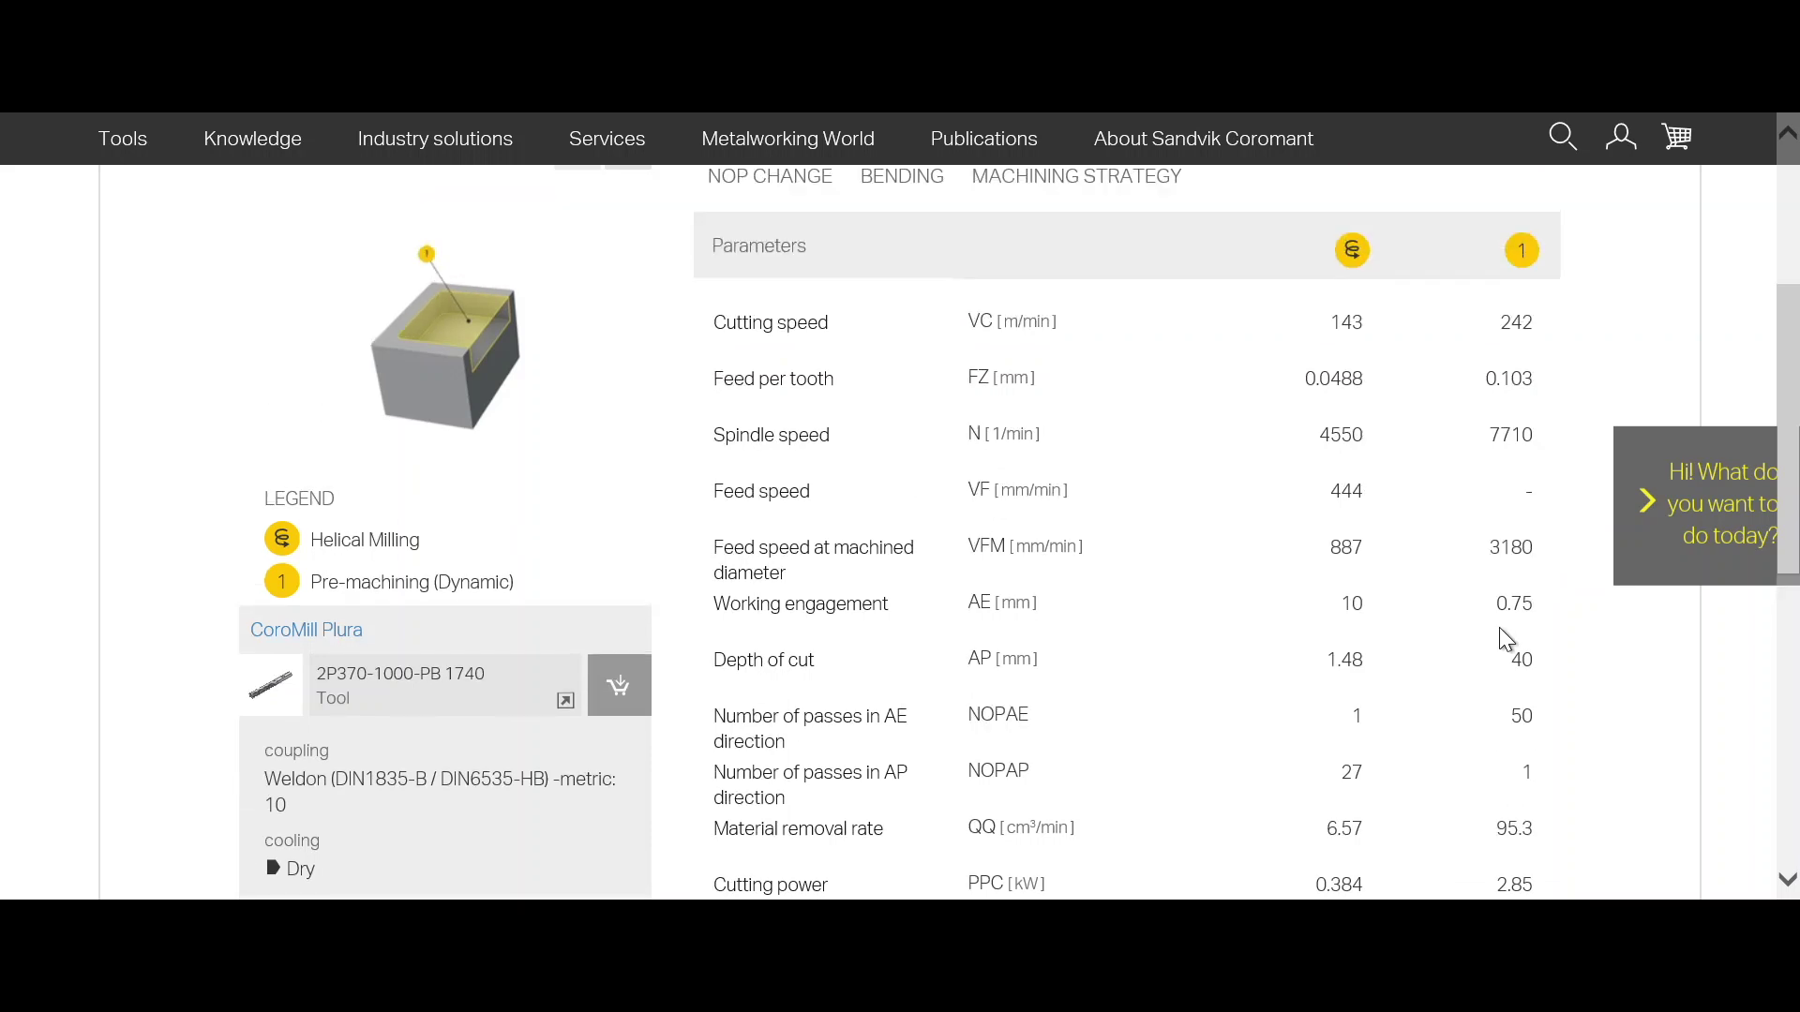